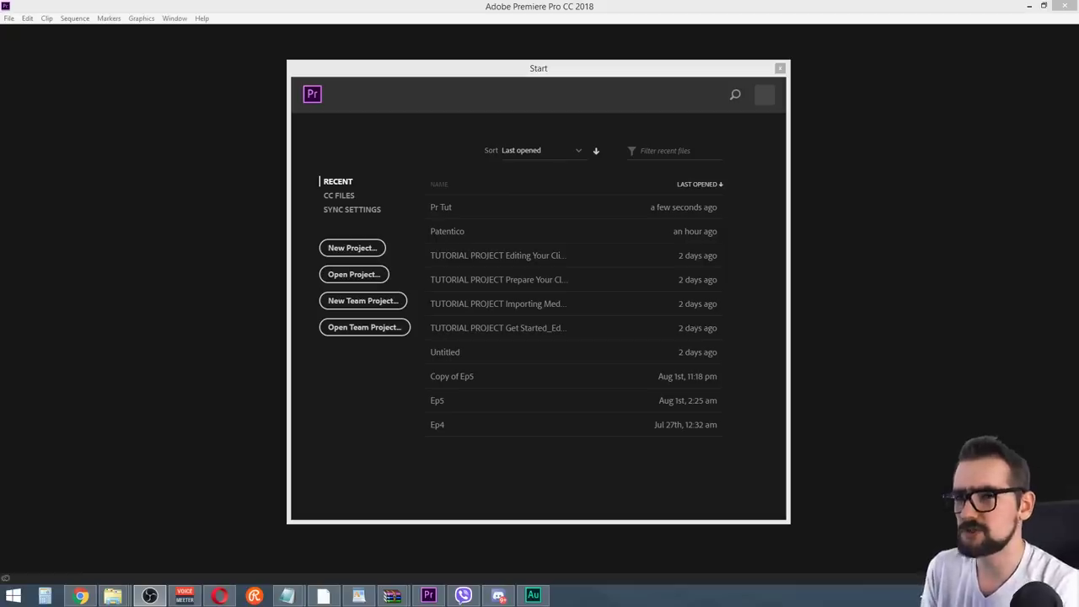
# Start a new Premiere project named ADOBE PREMIERE TUT
pyautogui.click(610, 147)
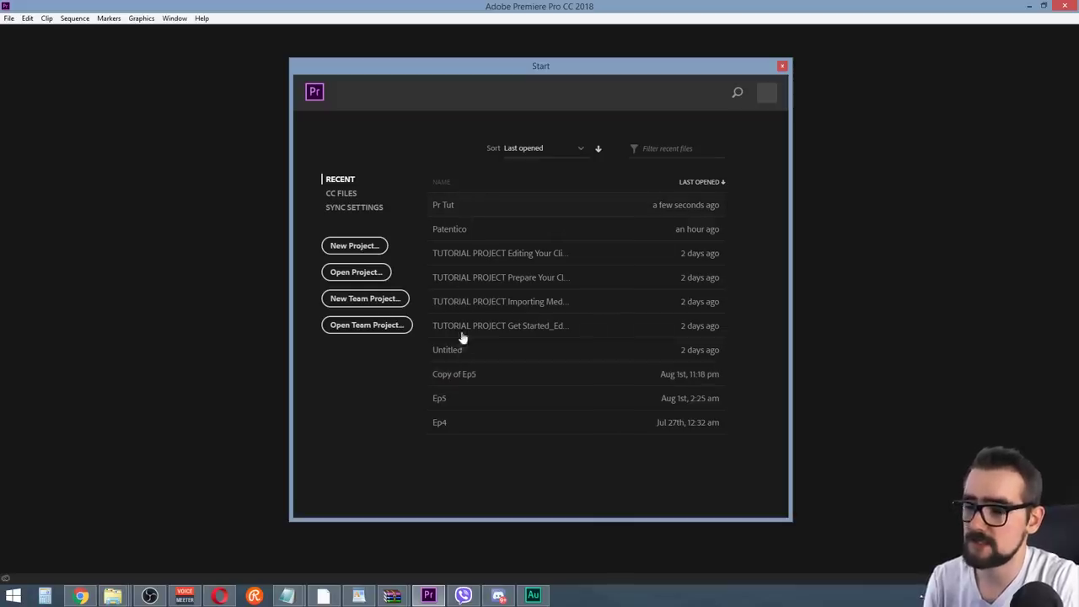
pyautogui.click(346, 249)
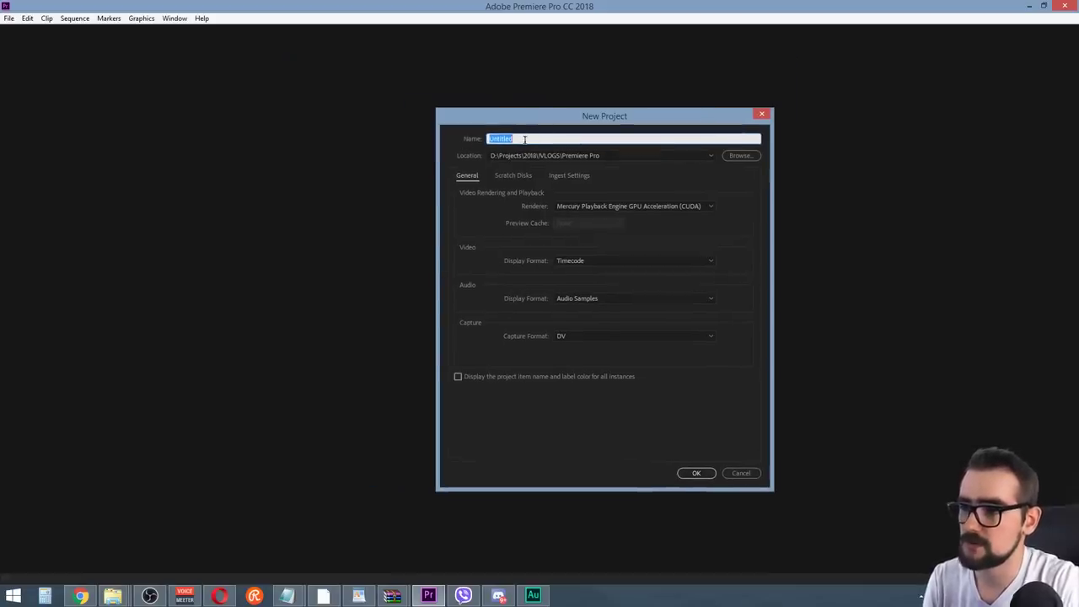
pyautogui.write('ADOBE PREMIERE TUT')
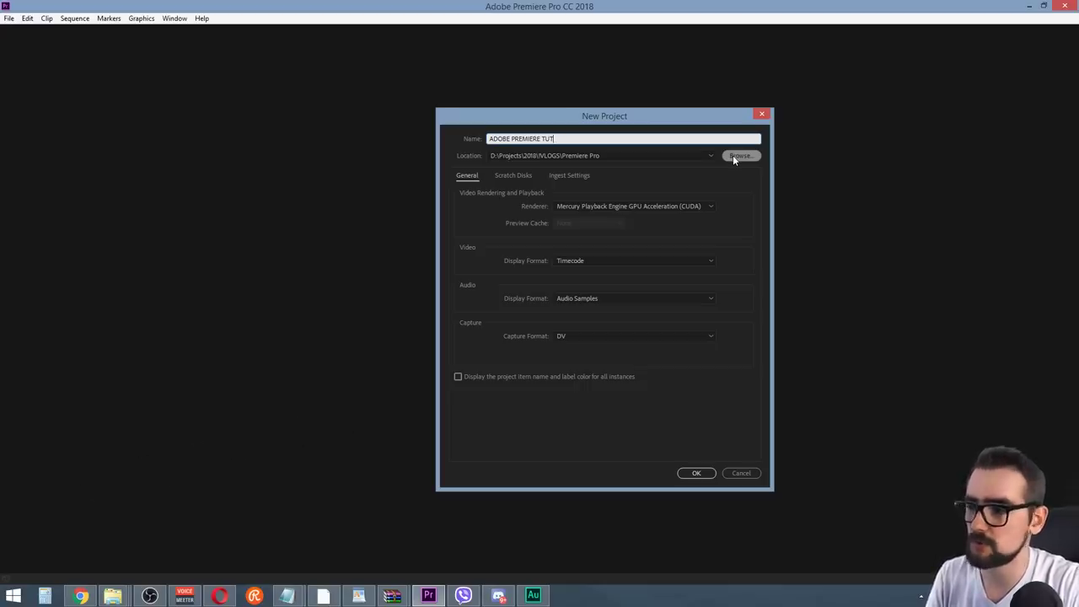
# Create a folder ADOBE PREM TUT under D:\2018 and set it as the project location
pyautogui.click(732, 156)
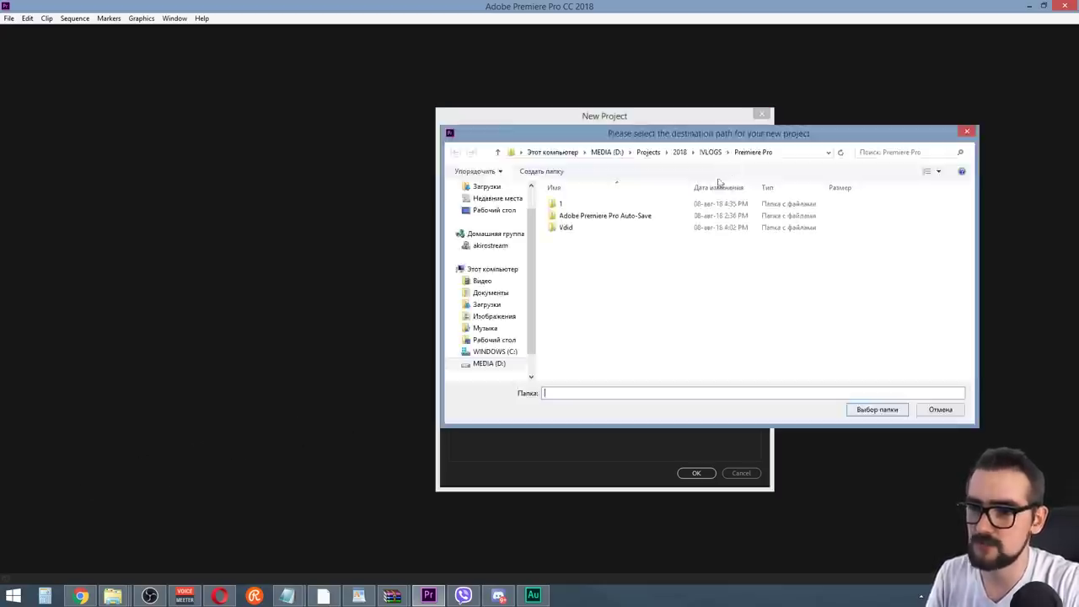
pyautogui.click(485, 364)
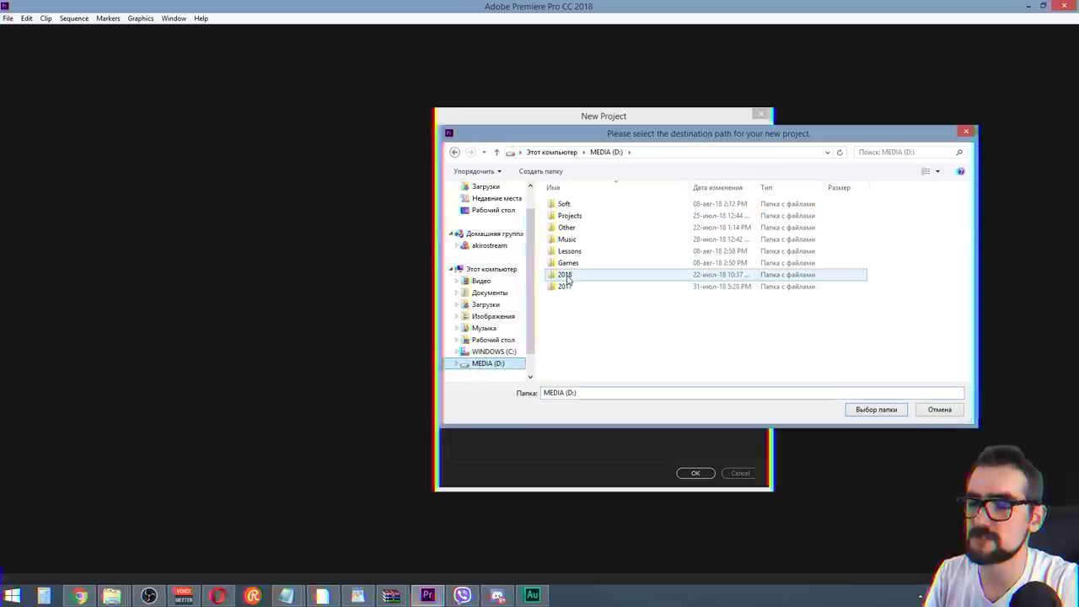
pyautogui.doubleClick(567, 276)
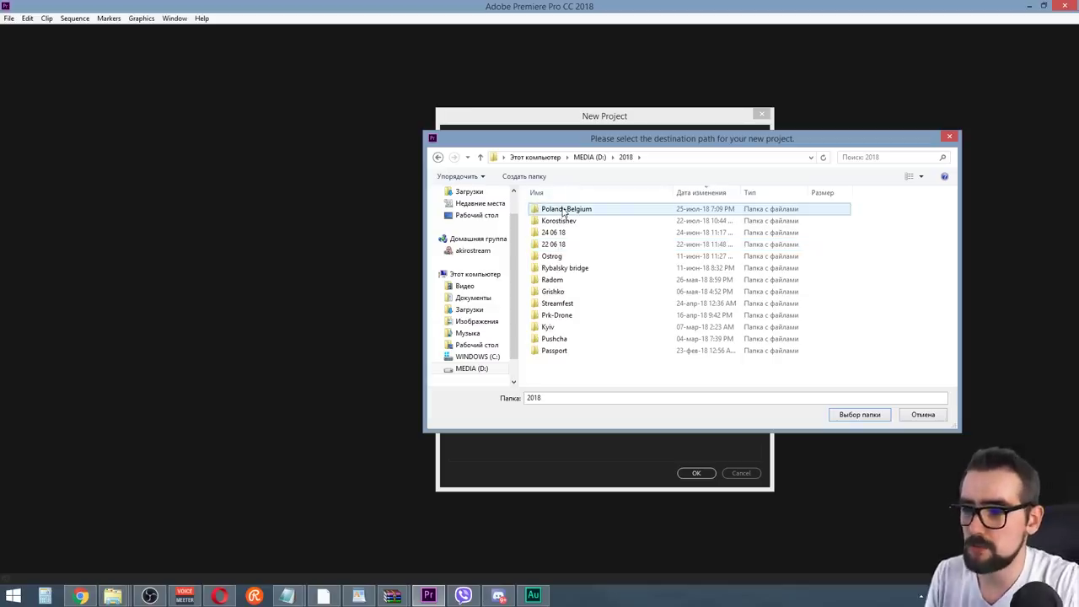
pyautogui.doubleClick(563, 211)
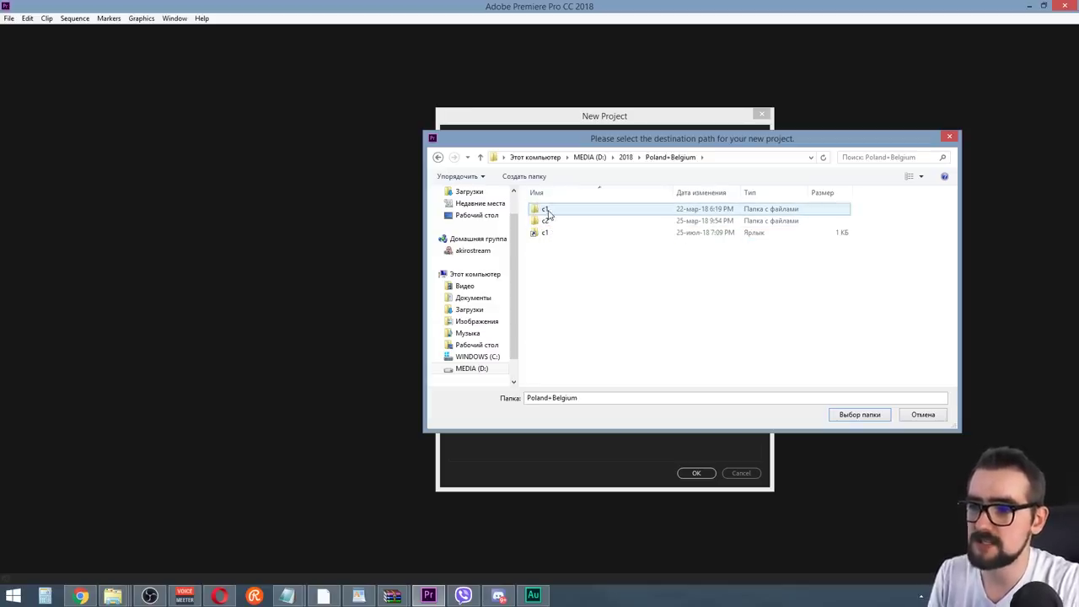
pyautogui.doubleClick(548, 211)
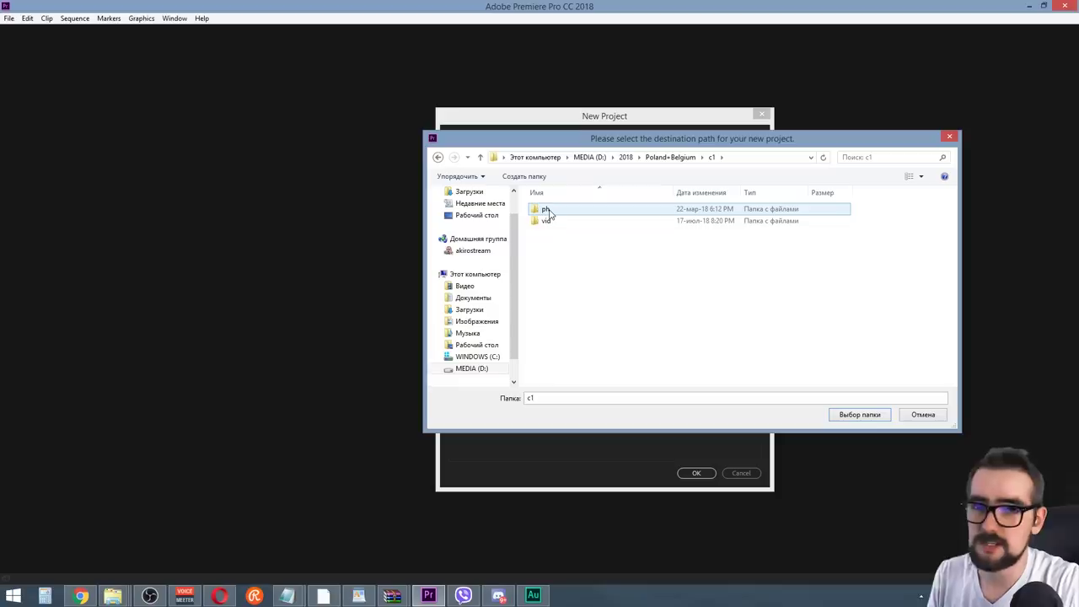
pyautogui.click(550, 221)
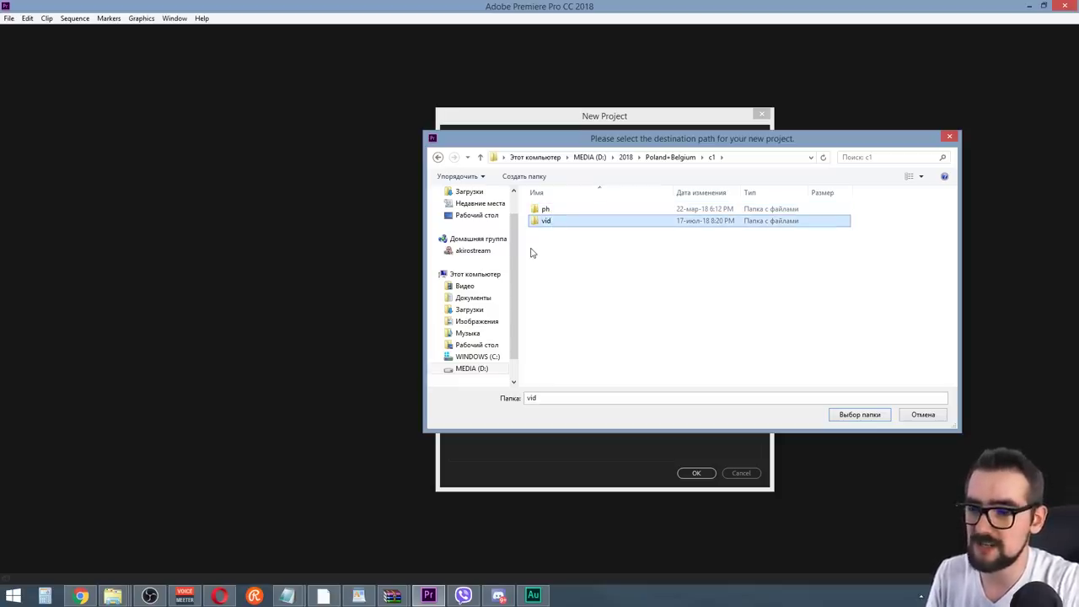
pyautogui.click(625, 158)
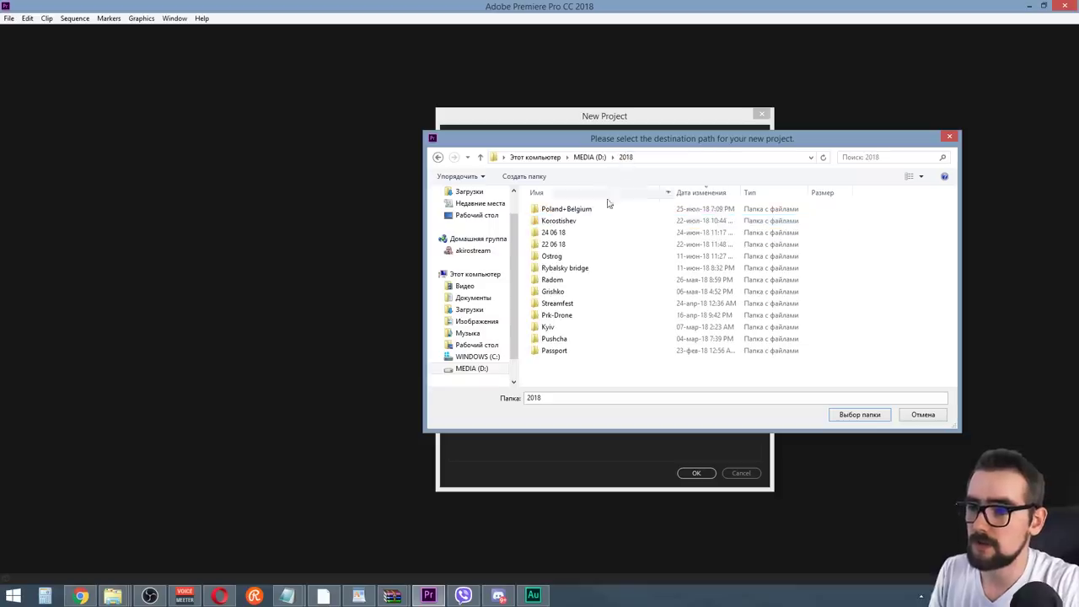
pyautogui.click(524, 176)
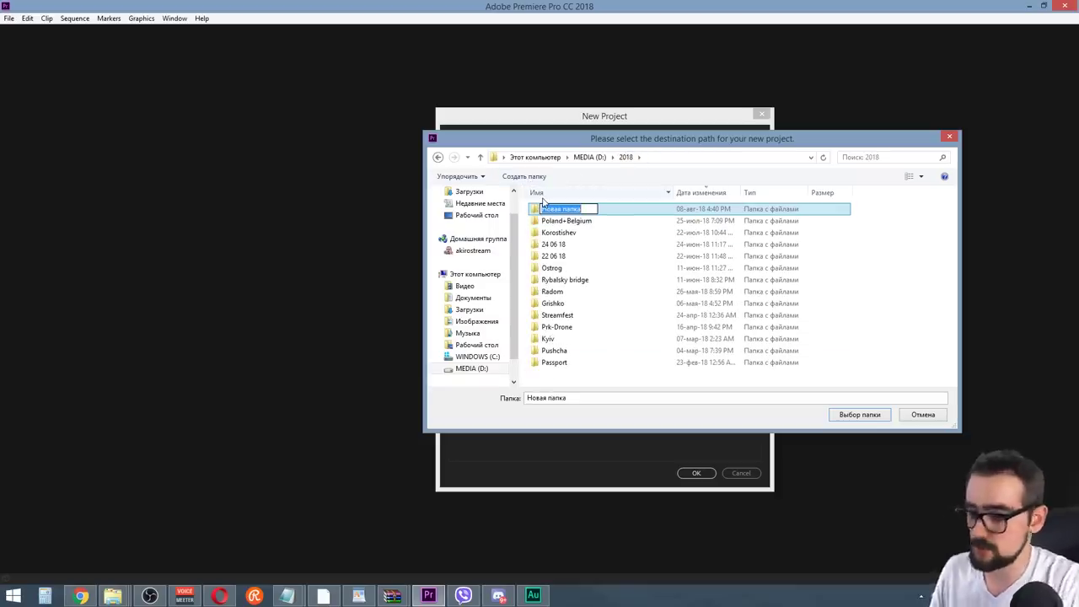
pyautogui.write('ADOBE PREM TUT')
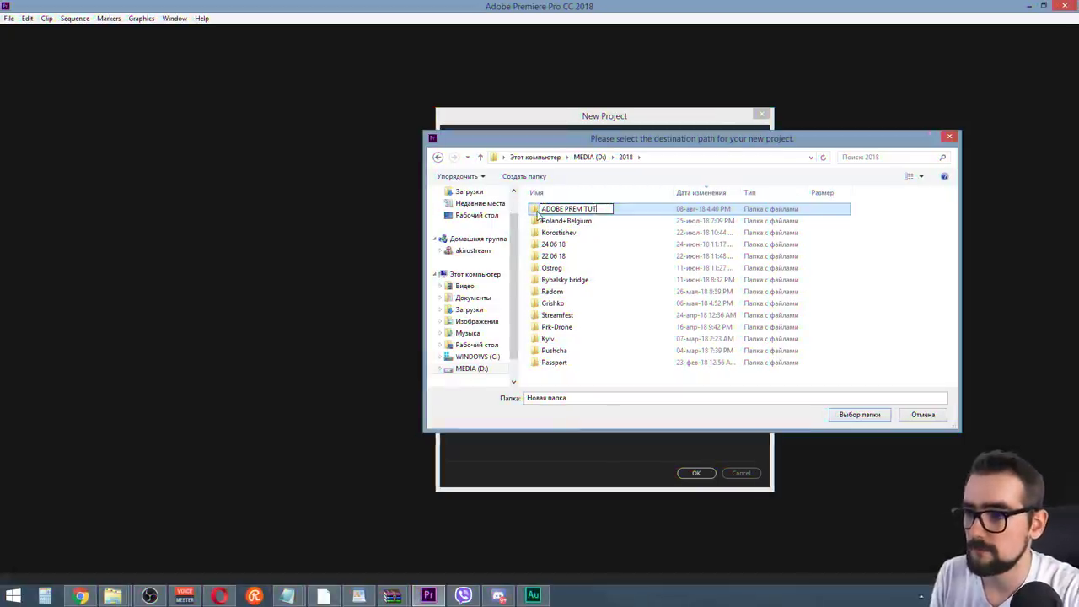
pyautogui.press('Return')
pyautogui.press('Return')
pyautogui.click(861, 415)
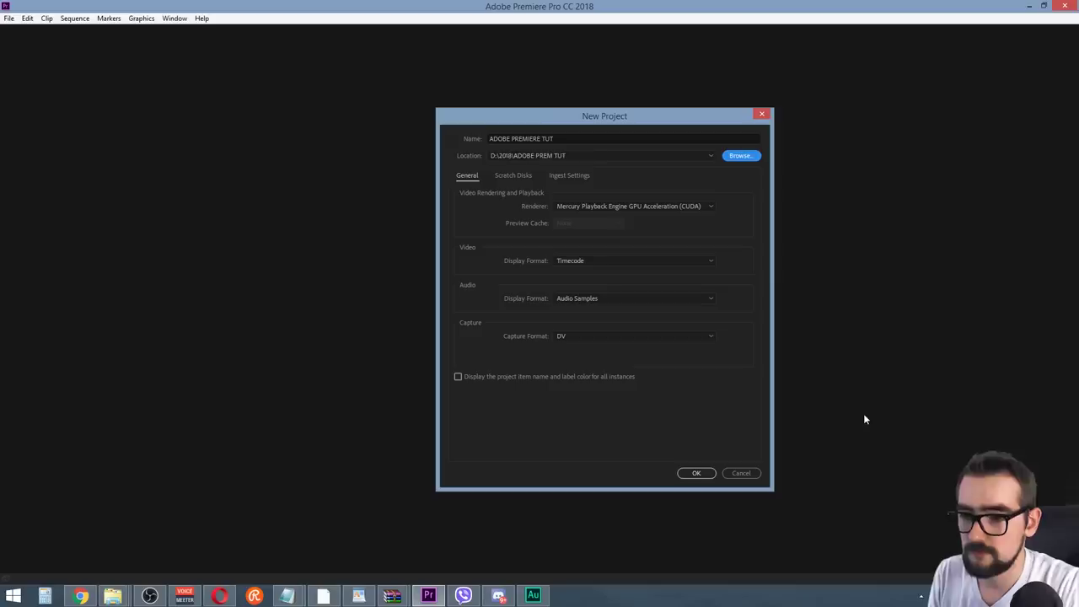
# Review the Scratch Disks and Ingest Settings, keep the CUDA renderer, and create the project
pyautogui.click(512, 175)
pyautogui.click(571, 175)
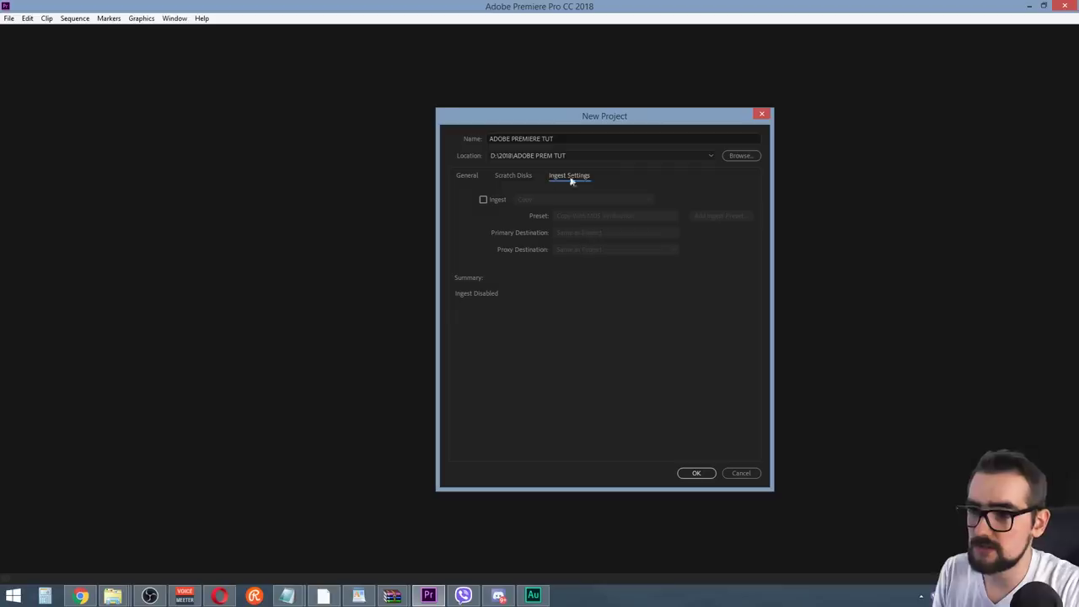
pyautogui.click(511, 175)
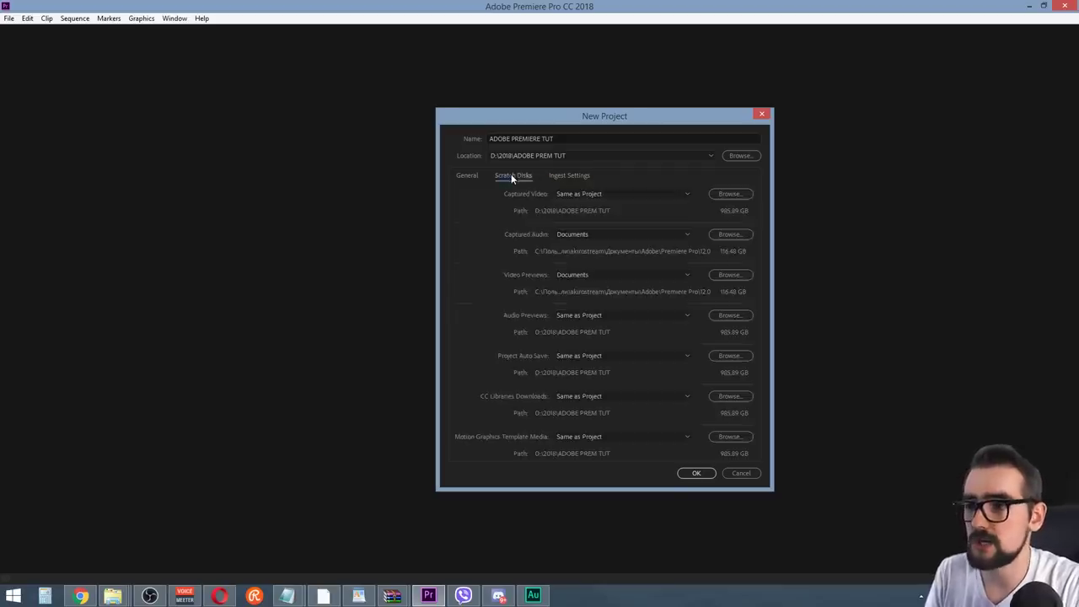
pyautogui.click(464, 177)
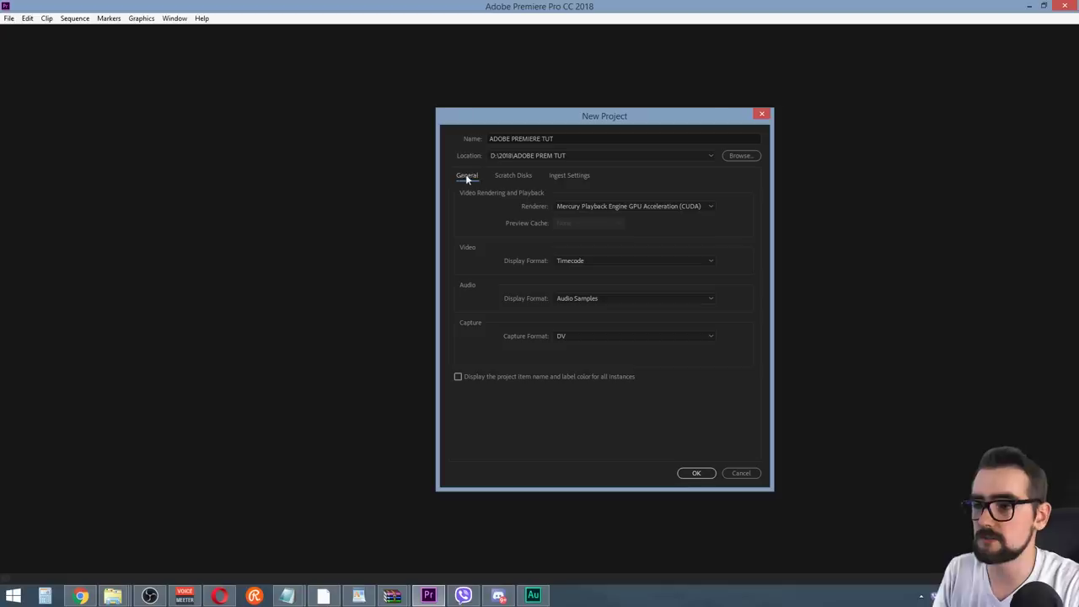
pyautogui.click(629, 209)
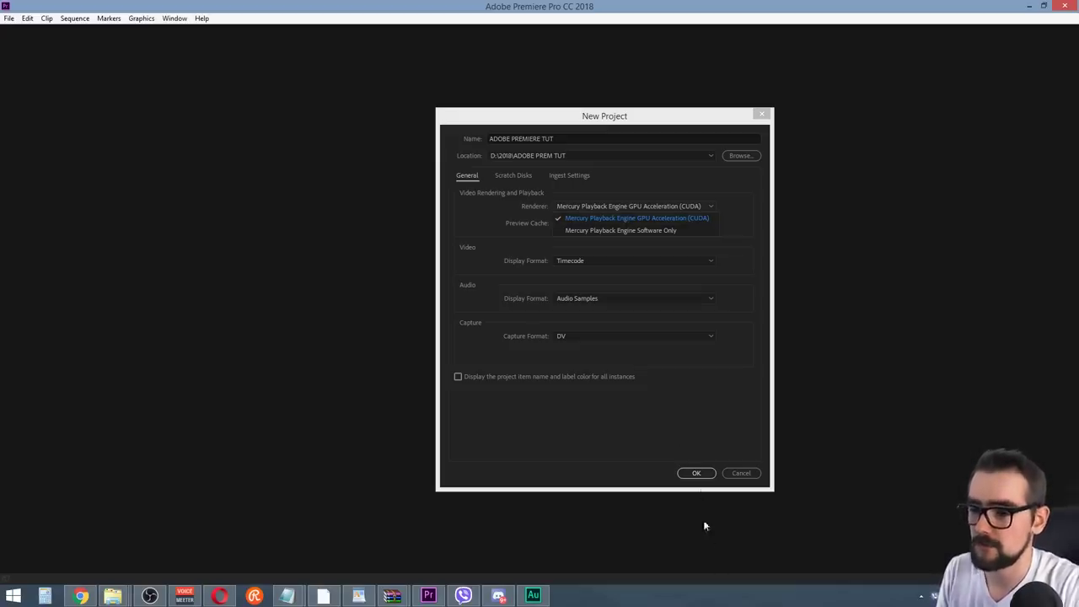
pyautogui.click(696, 474)
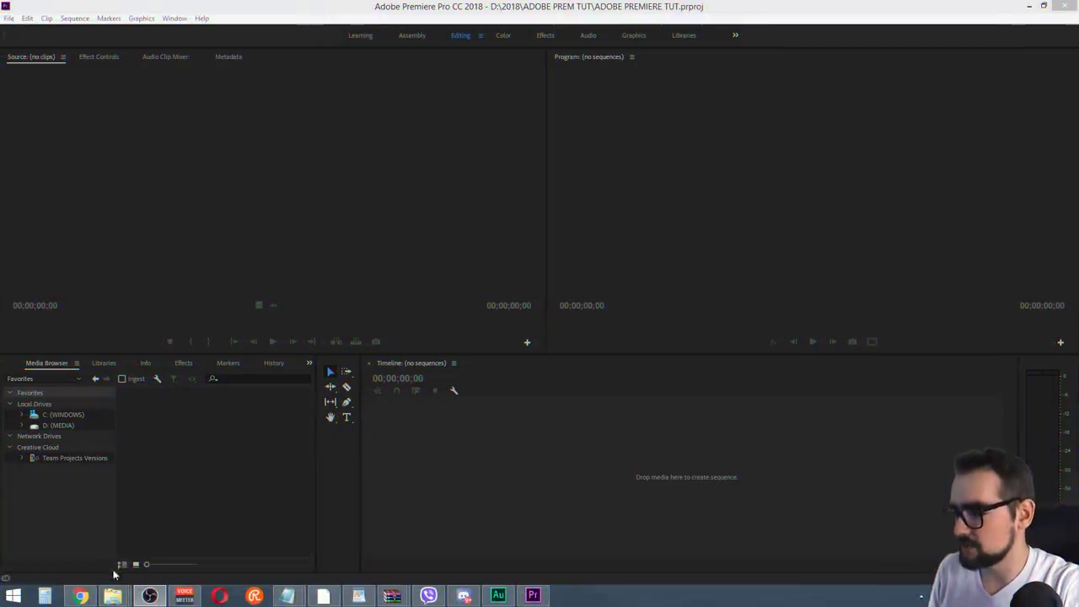
# Bring up the vid clip folder window and move and enlarge it
pyautogui.moveTo(114, 594)
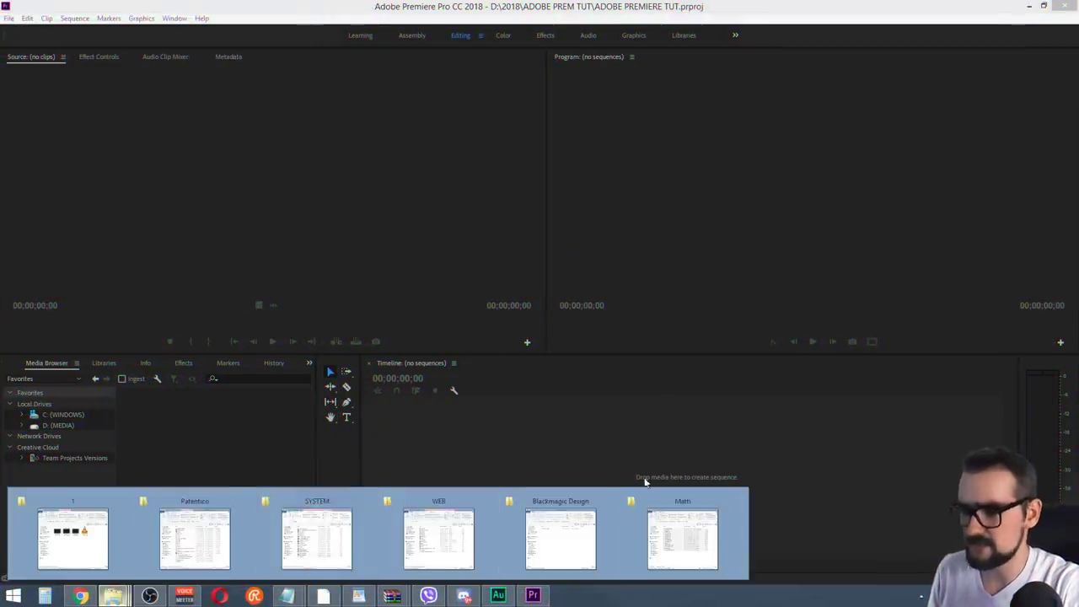
pyautogui.click(683, 538)
pyautogui.click(410, 418)
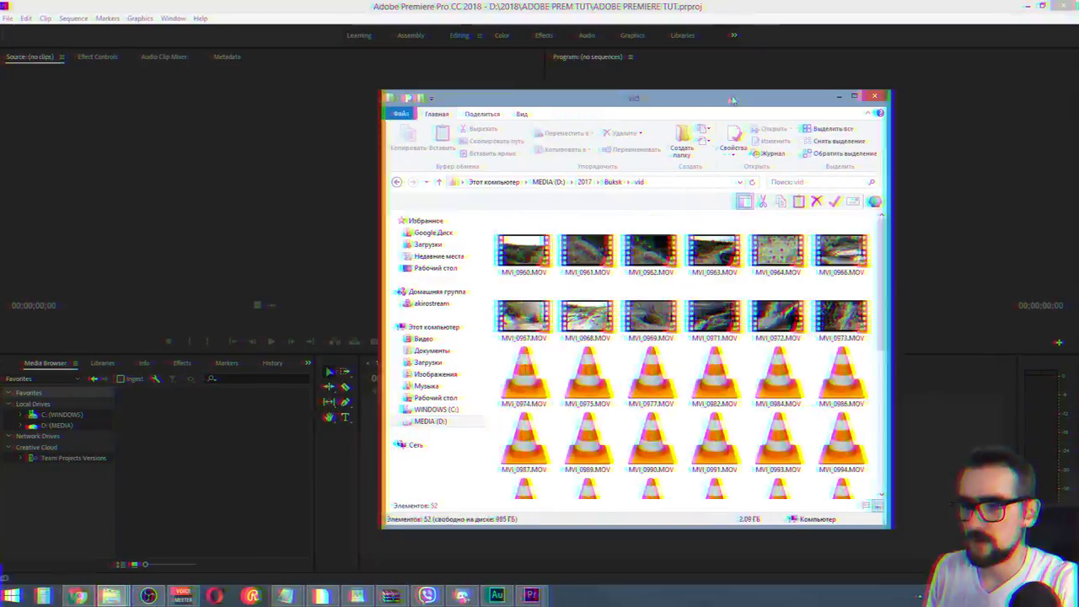
pyautogui.moveTo(732, 100); pyautogui.dragTo(592, 48)
pyautogui.moveTo(754, 481); pyautogui.dragTo(956, 550)
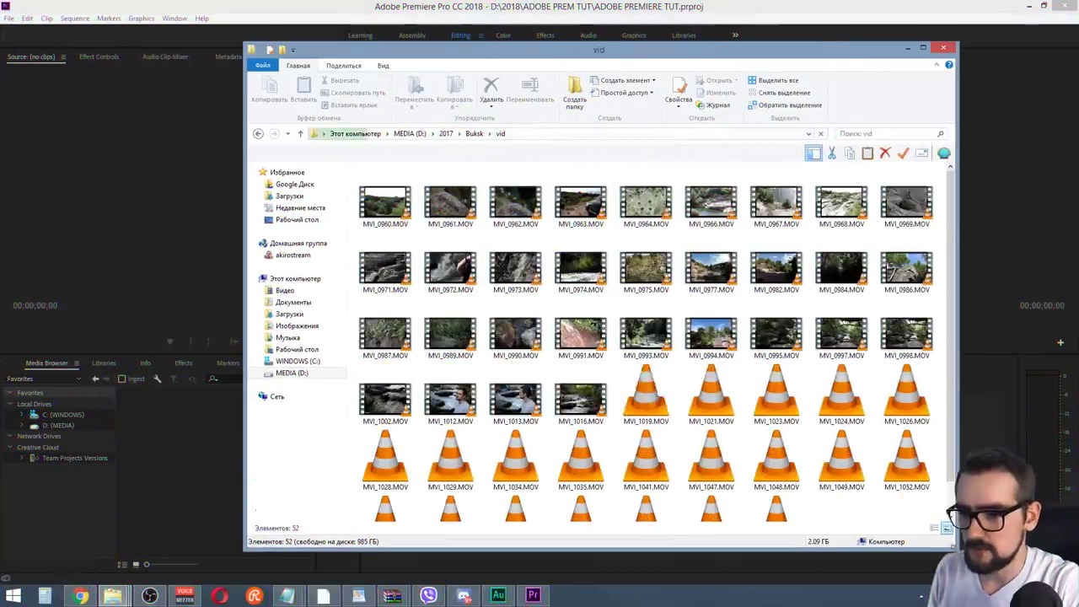
# Scroll through the 52 MVI clips, then switch to the Arrival - MBB YouTube page
pyautogui.scroll(-2, 959, 285)
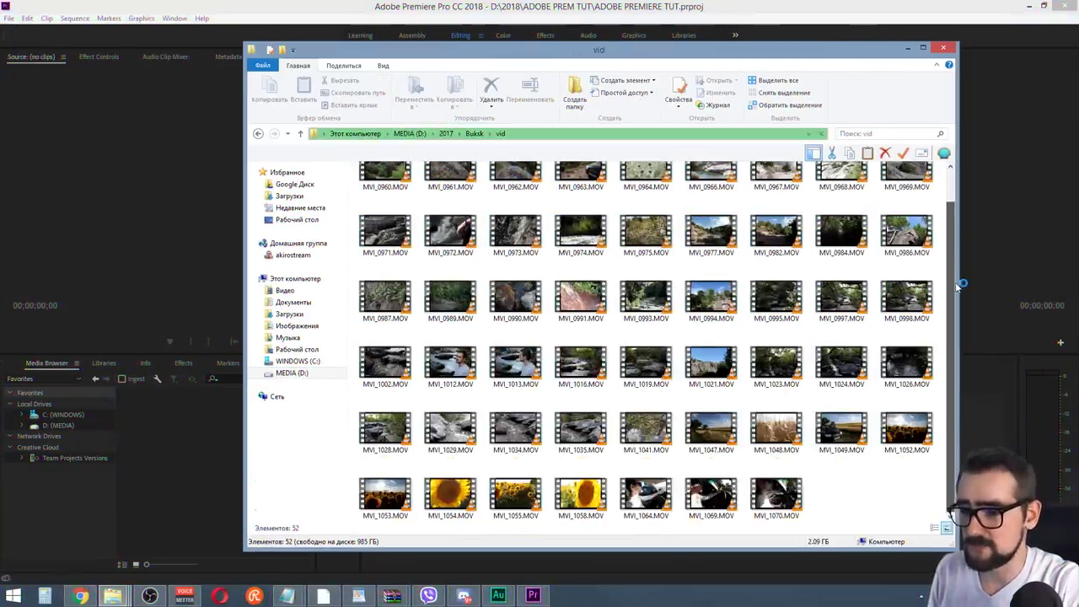
pyautogui.scroll(2, 959, 285)
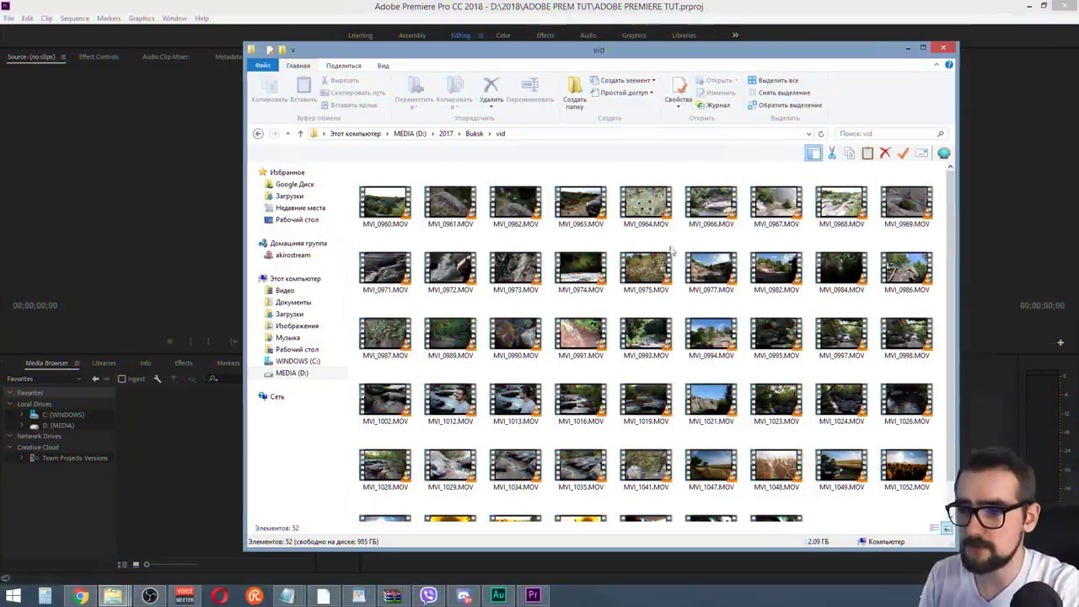
pyautogui.scroll(-2, 590, 311)
pyautogui.scroll(2, 581, 318)
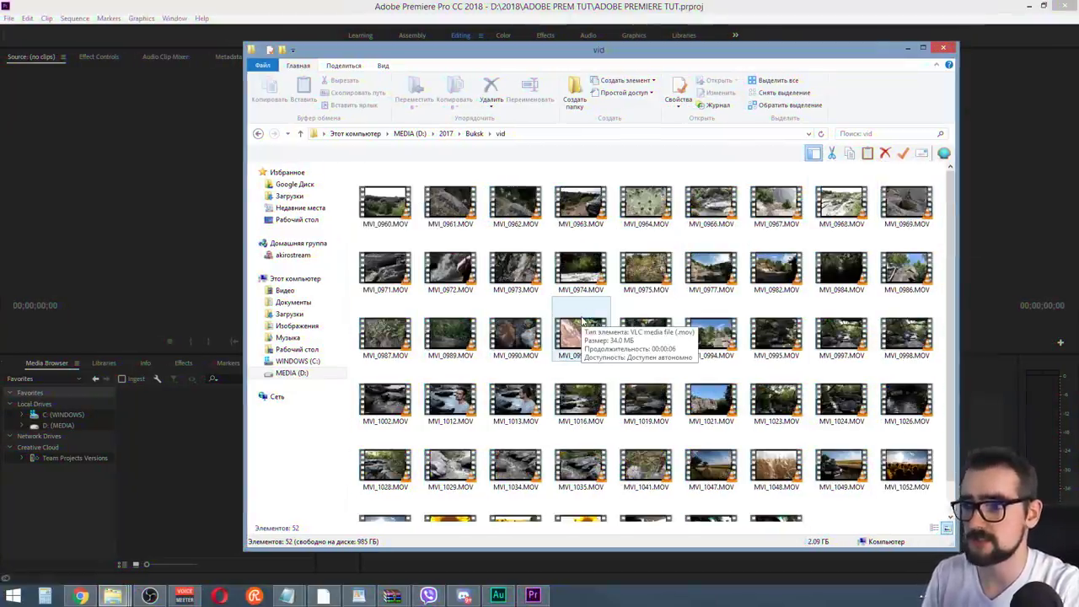
pyautogui.scroll(-1, 582, 320)
pyautogui.scroll(1, 582, 321)
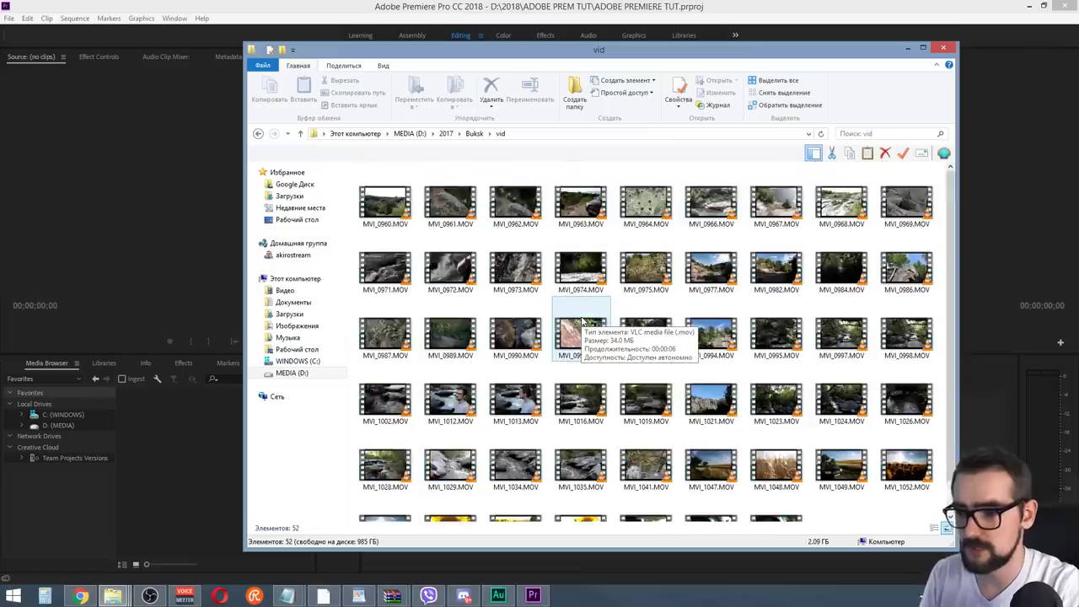
pyautogui.scroll(-1, 582, 320)
pyautogui.scroll(1, 582, 322)
pyautogui.scroll(-1, 582, 322)
pyautogui.scroll(1, 584, 320)
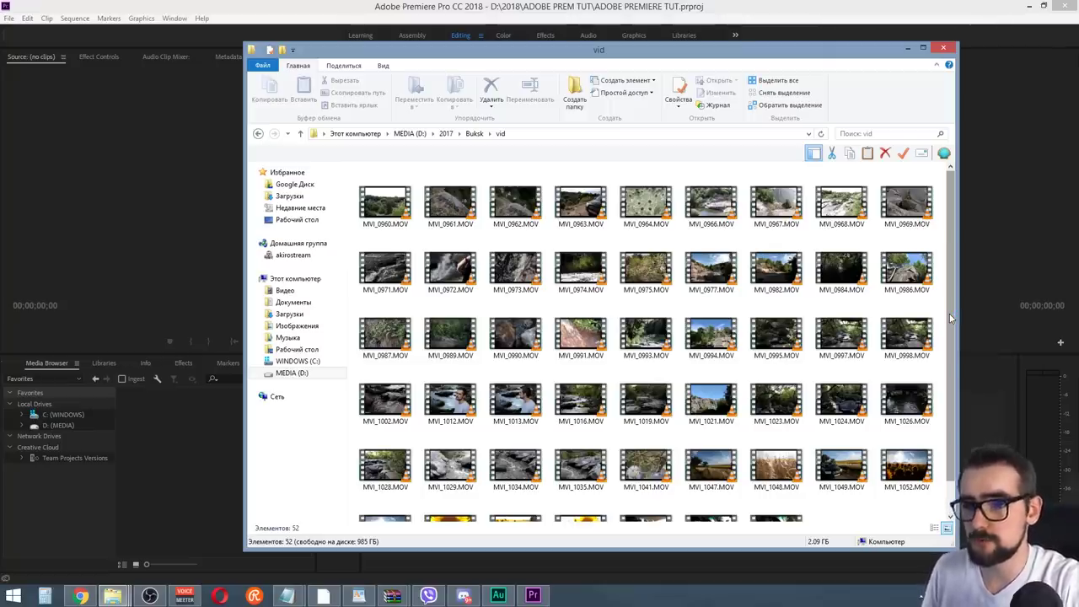
pyautogui.scroll(-1, 948, 303)
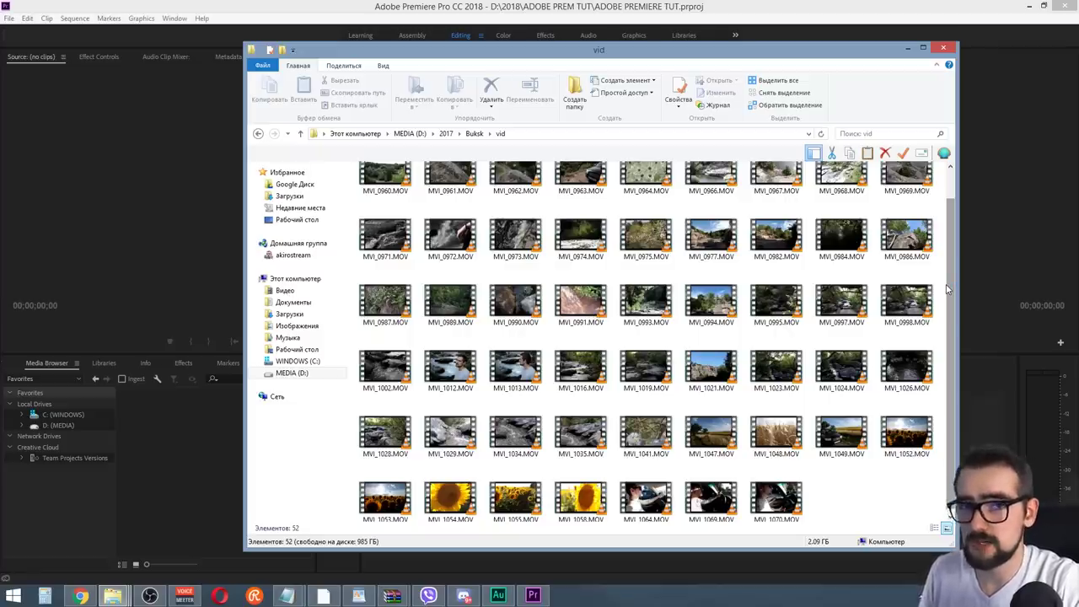
pyautogui.hotkey('alt', 'Tab')
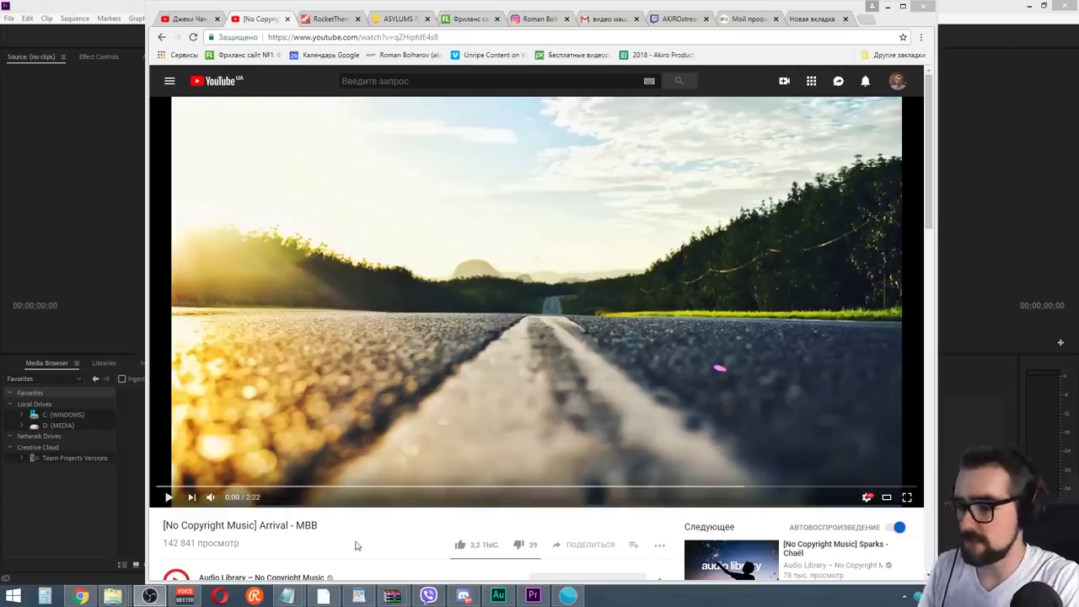
# Go from the Arrival - MBB video to the Audio Library – No Copyright Music channel's videos
pyautogui.scroll(-5, 405, 503)
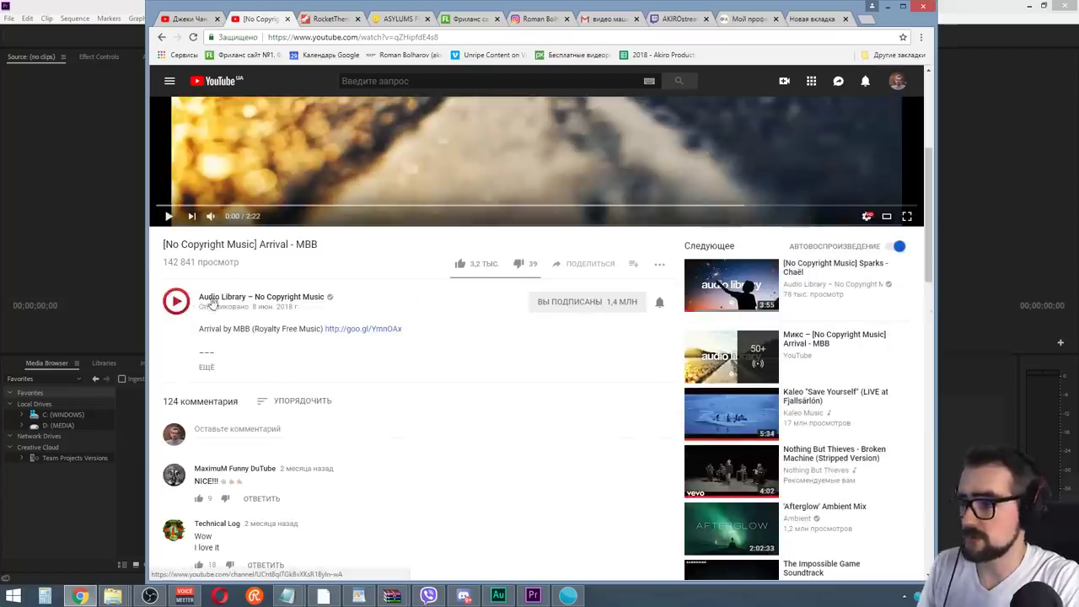
pyautogui.keyDown('ctrl'); pyautogui.keyDown('shift'); pyautogui.click(300, 304); pyautogui.keyUp('shift'); pyautogui.keyUp('ctrl')
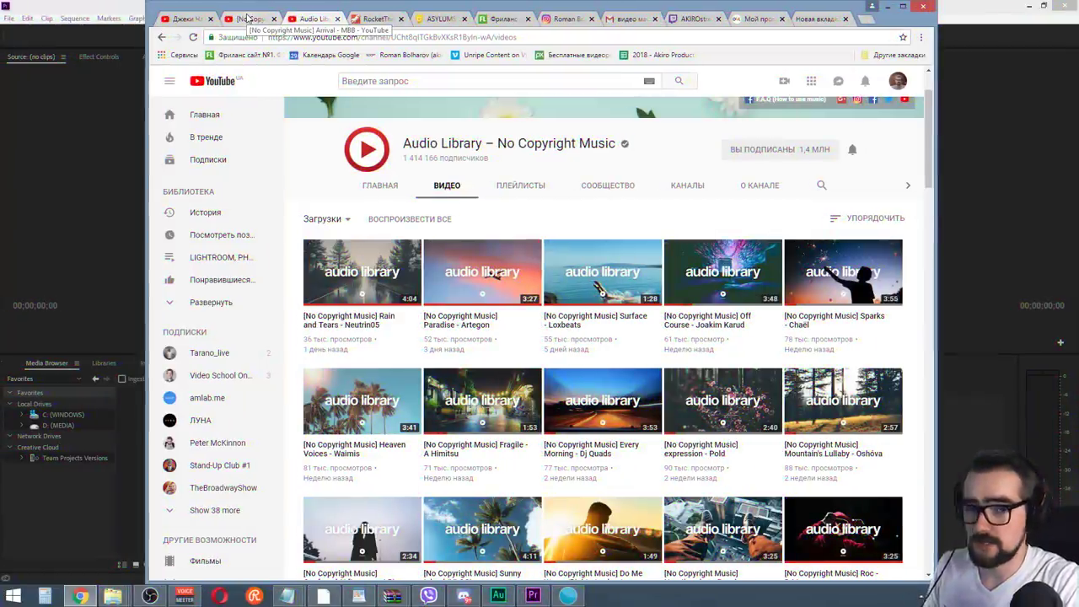
# Copy the Arrival - MBB video's web address from YouTube
pyautogui.click(569, 596)
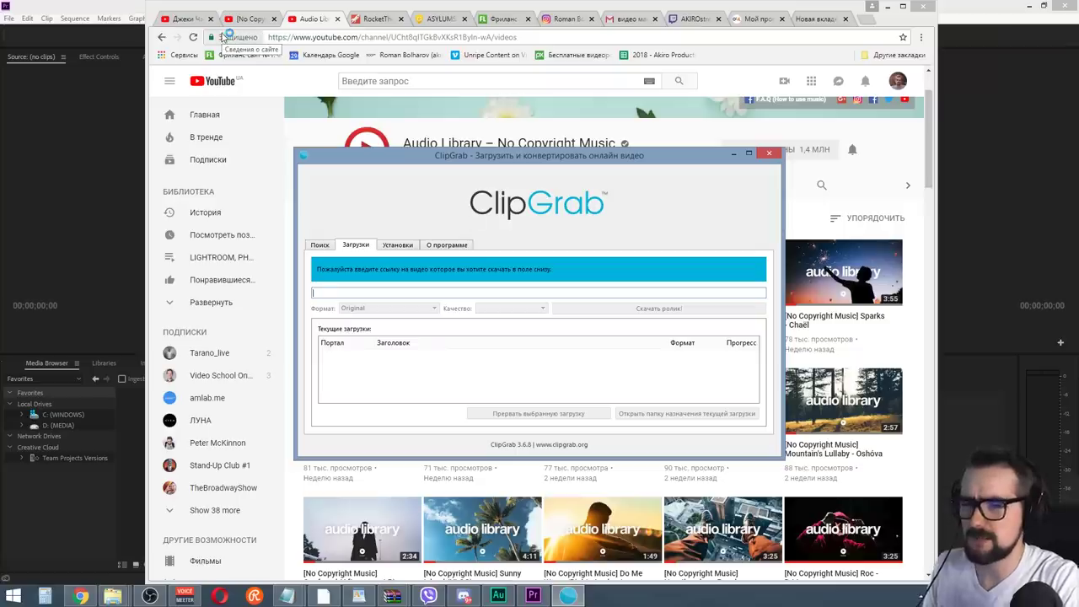
pyautogui.click(251, 18)
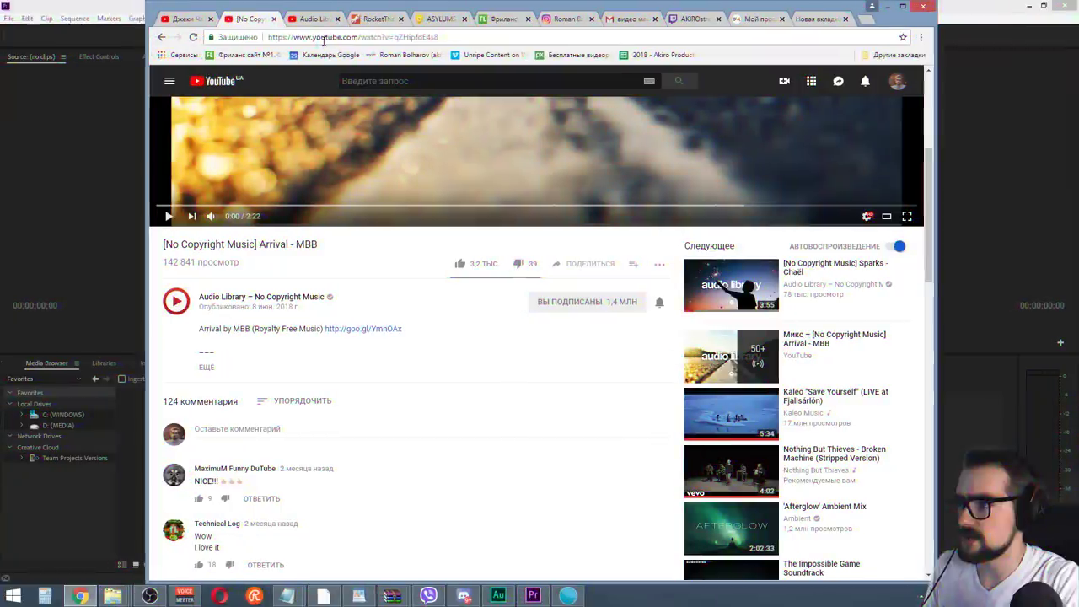
pyautogui.click(324, 39)
pyautogui.hotkey('ctrl', 'c')
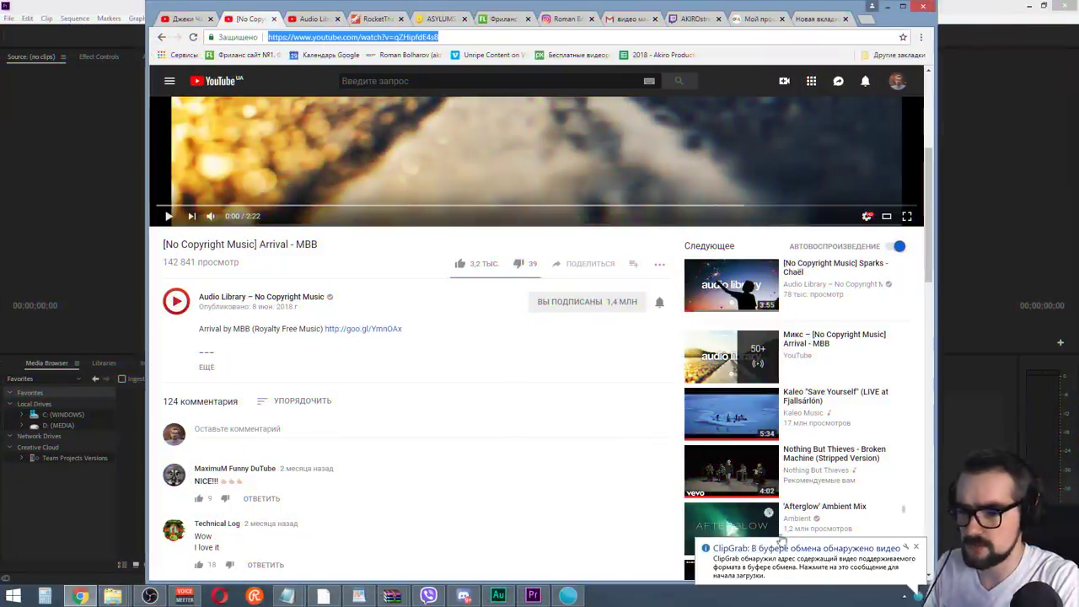
# Download the video in ClipGrab as HD 720p60 into the Premiere Pro folder
pyautogui.click(781, 555)
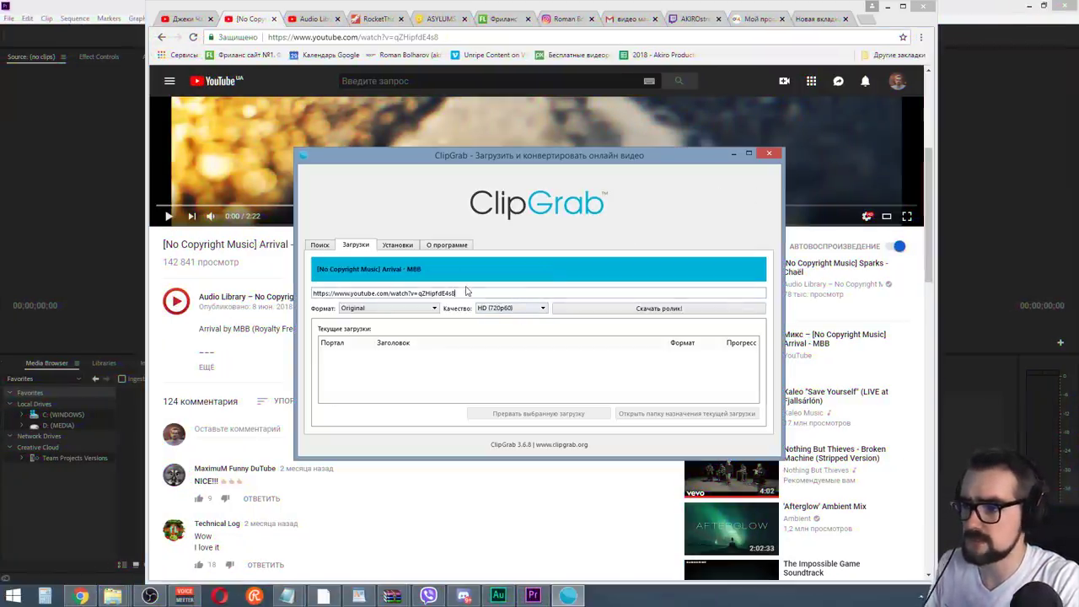
pyautogui.click(635, 310)
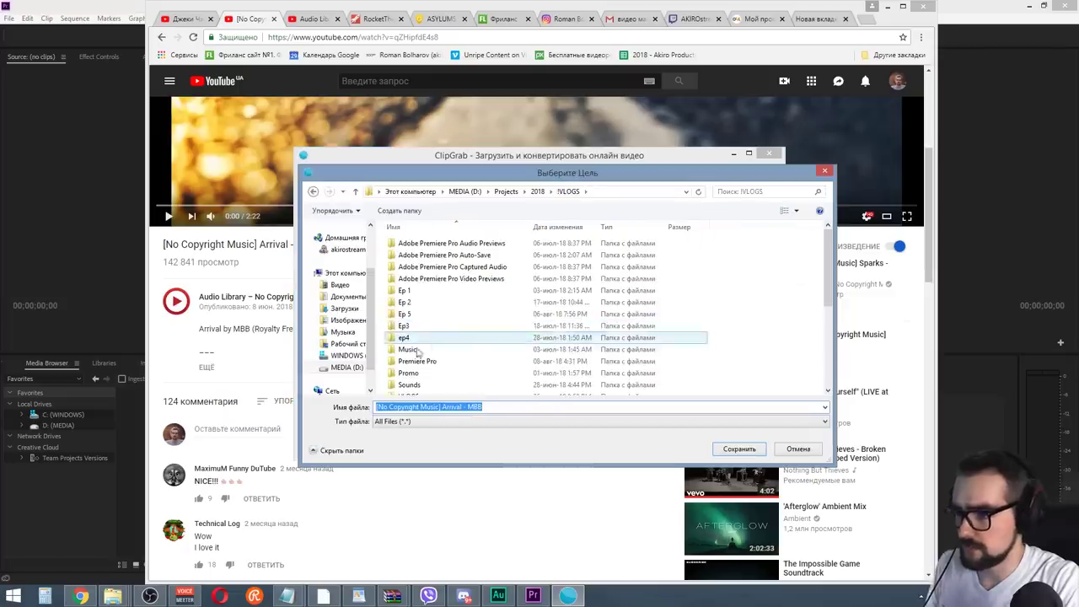
pyautogui.click(416, 361)
pyautogui.doubleClick(417, 361)
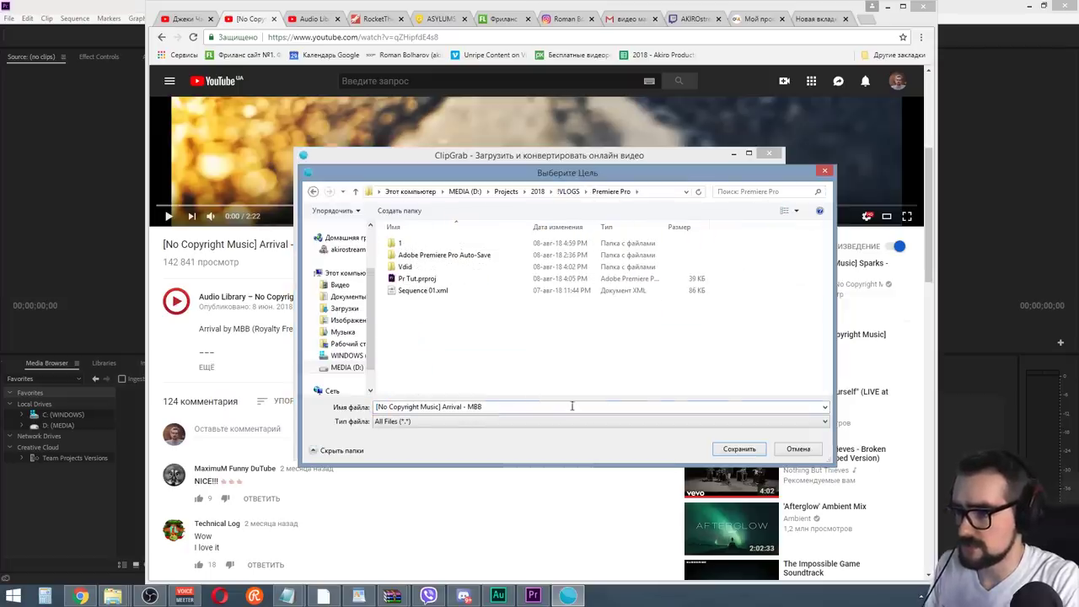
pyautogui.click(735, 449)
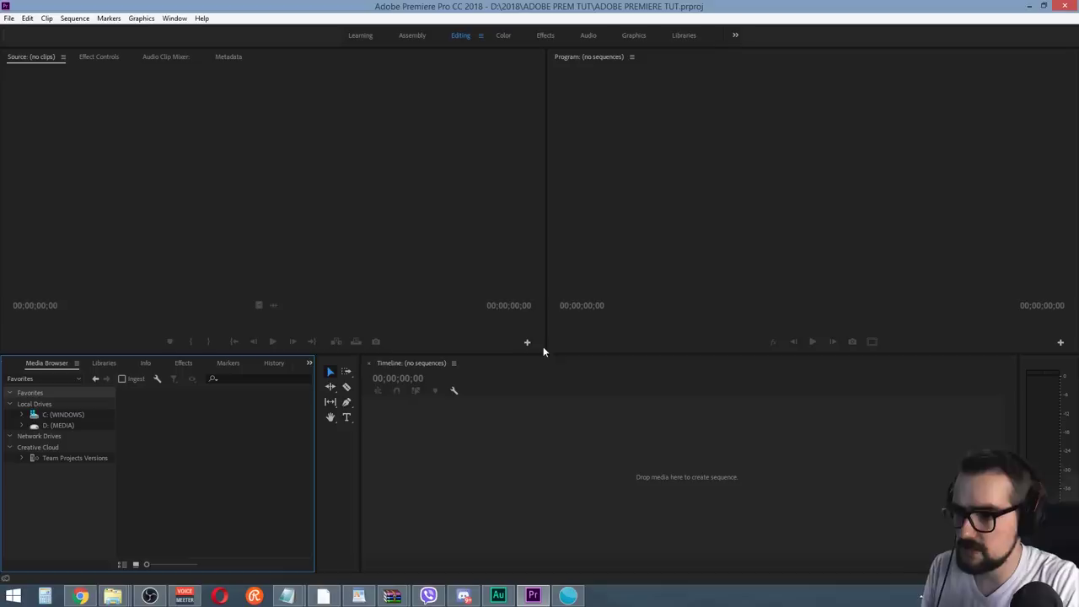
# Activate the Timeline, show the Project panel with Shift+1, and return to the Media Browser
pyautogui.click(699, 410)
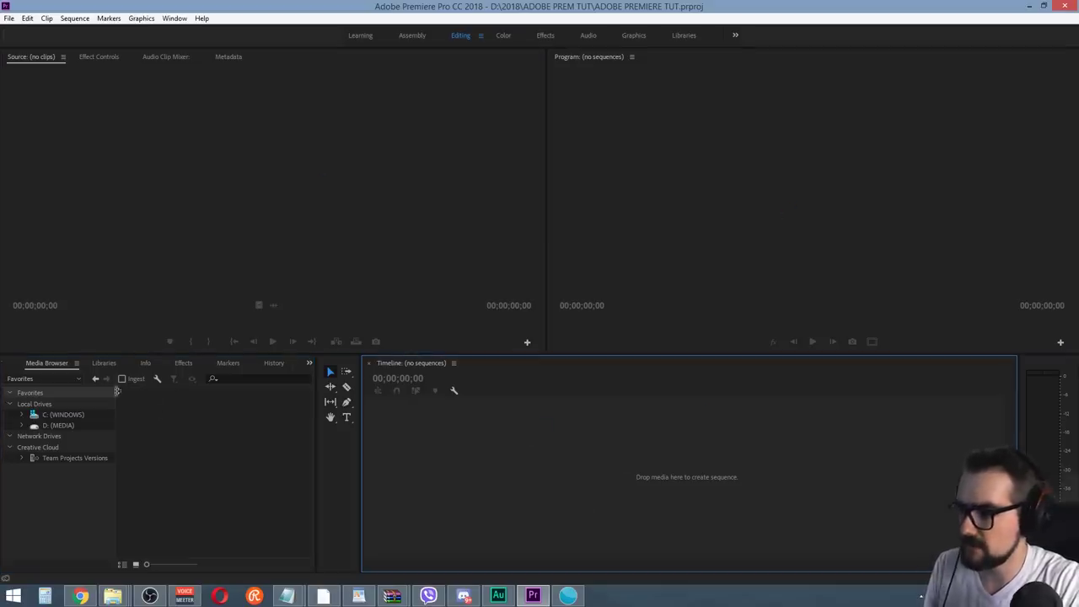
pyautogui.hotkey('shift', '1')
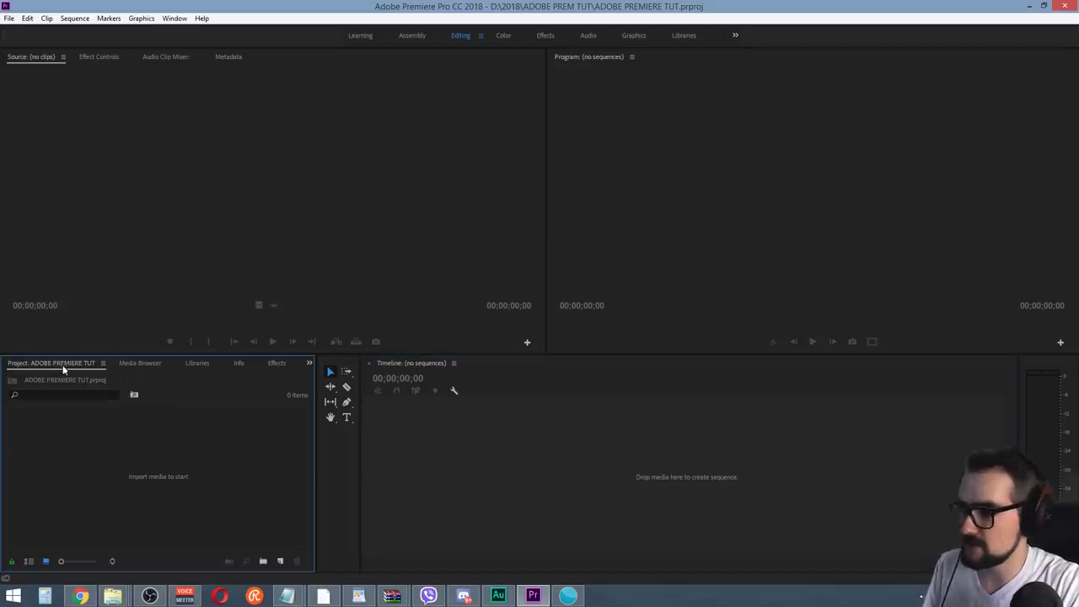
pyautogui.click(141, 364)
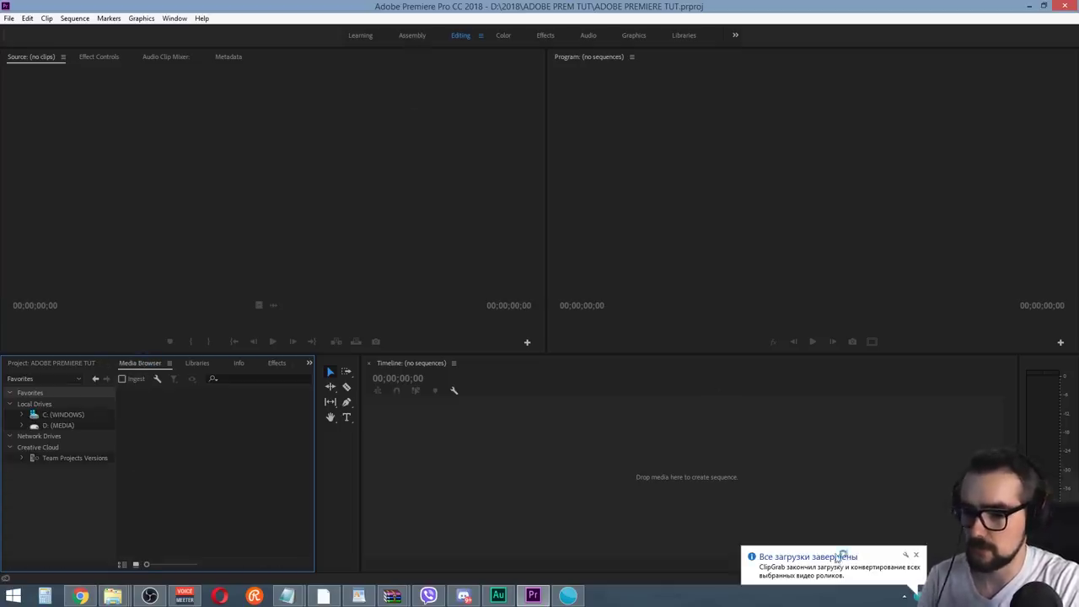
# Dismiss the ClipGrab notice, switch to Assembly, and browse drive D to the vid folder's MVI clips
pyautogui.click(915, 555)
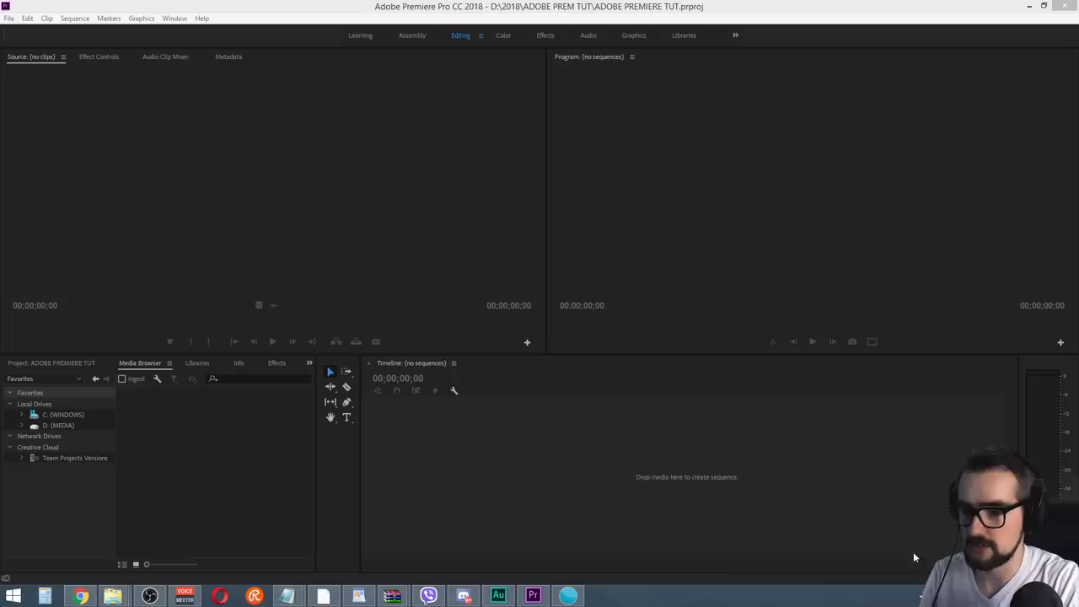
pyautogui.click(413, 37)
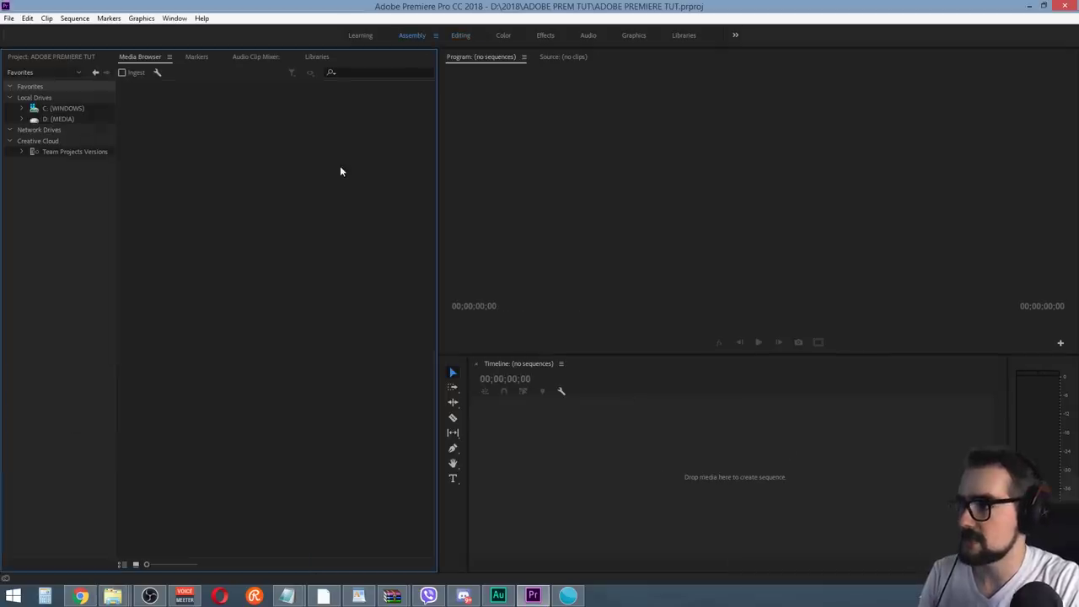
pyautogui.click(53, 118)
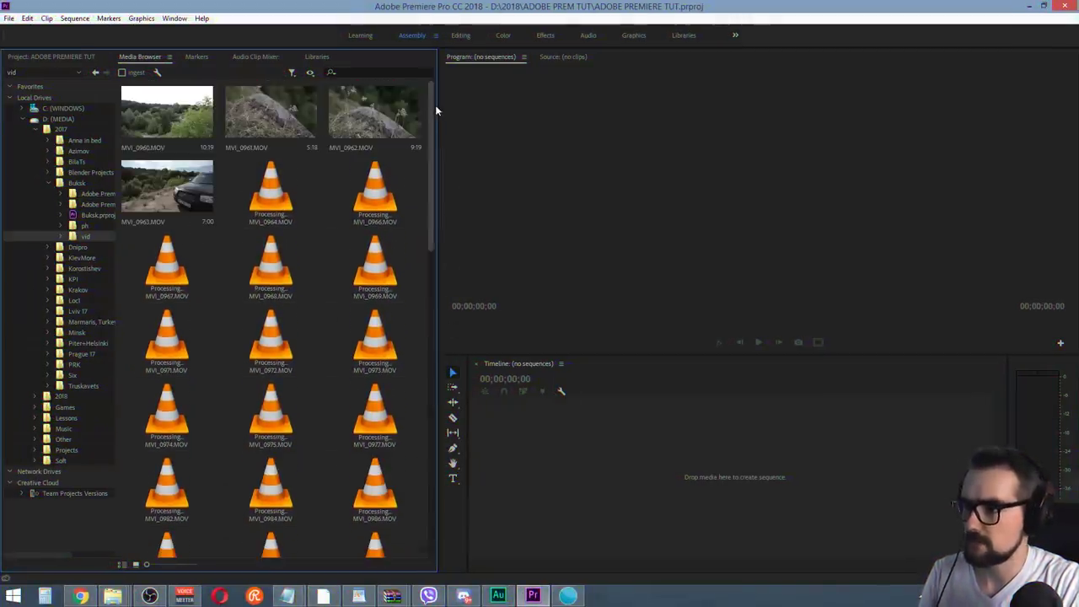
pyautogui.moveTo(432, 195)
pyautogui.mouseDown()
pyautogui.moveTo(432, 284)
pyautogui.moveTo(443, 178)
pyautogui.moveTo(426, 306)
pyautogui.moveTo(437, 133)
pyautogui.mouseUp()
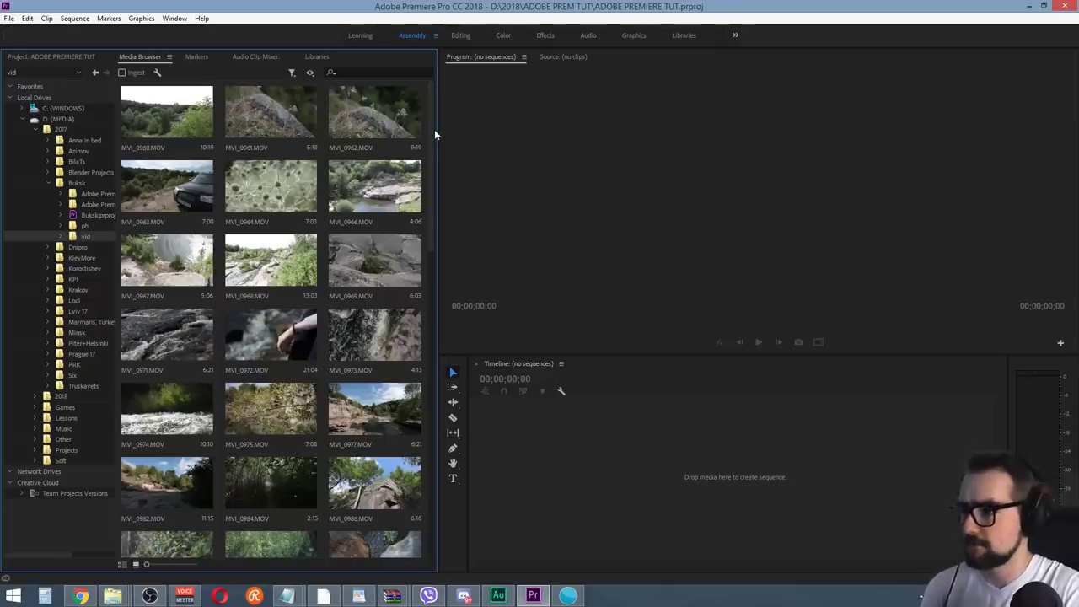
pyautogui.scroll(-2, 432, 152)
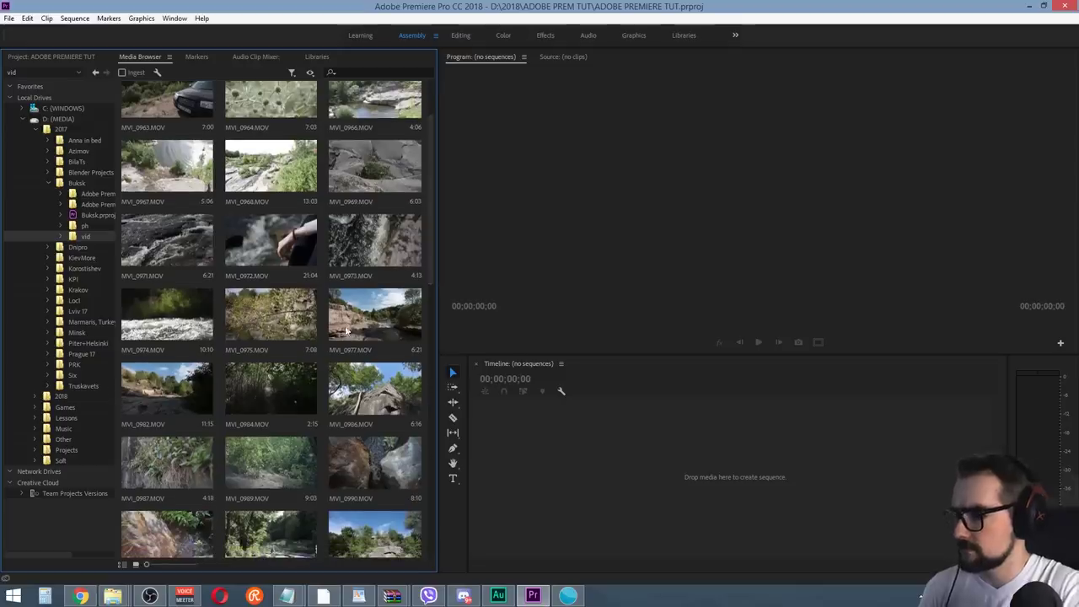
# Load MVI_0982 into the Source monitor and play it back
pyautogui.doubleClick(140, 396)
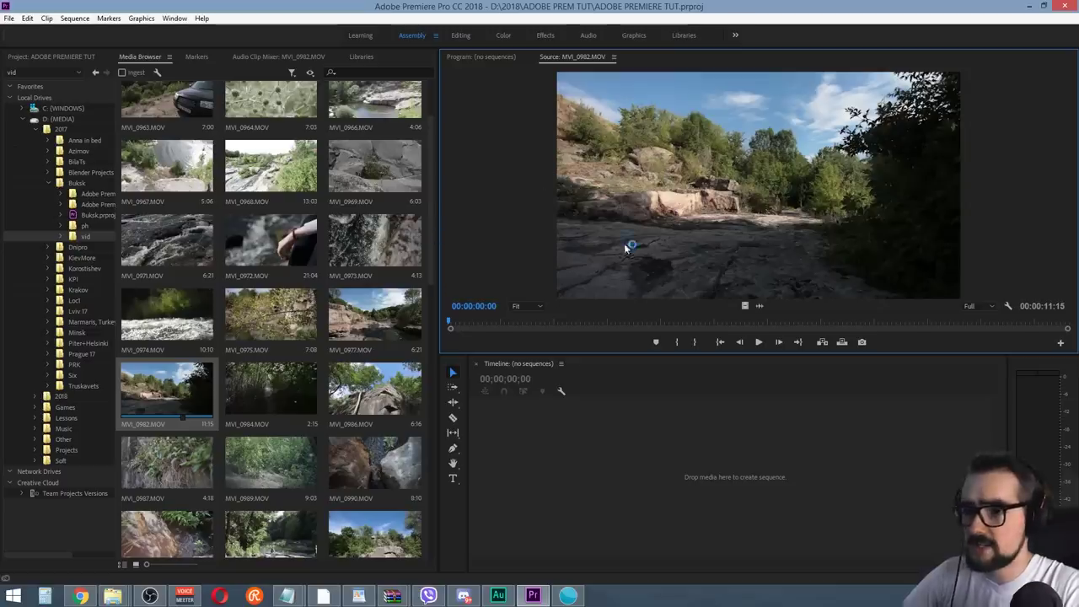
pyautogui.moveTo(434, 259); pyautogui.dragTo(435, 282)
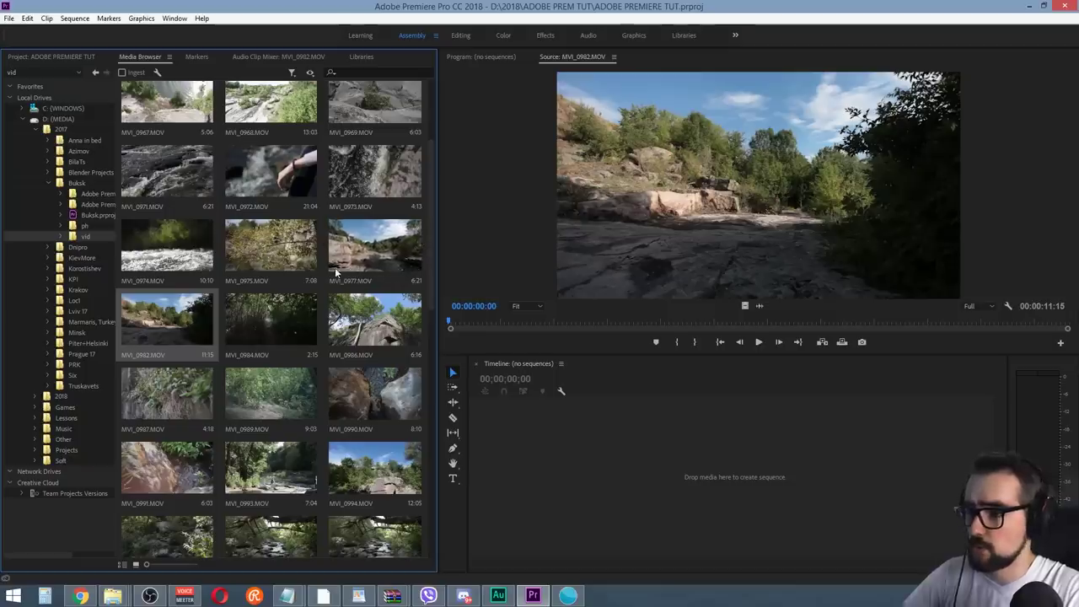
pyautogui.click(759, 342)
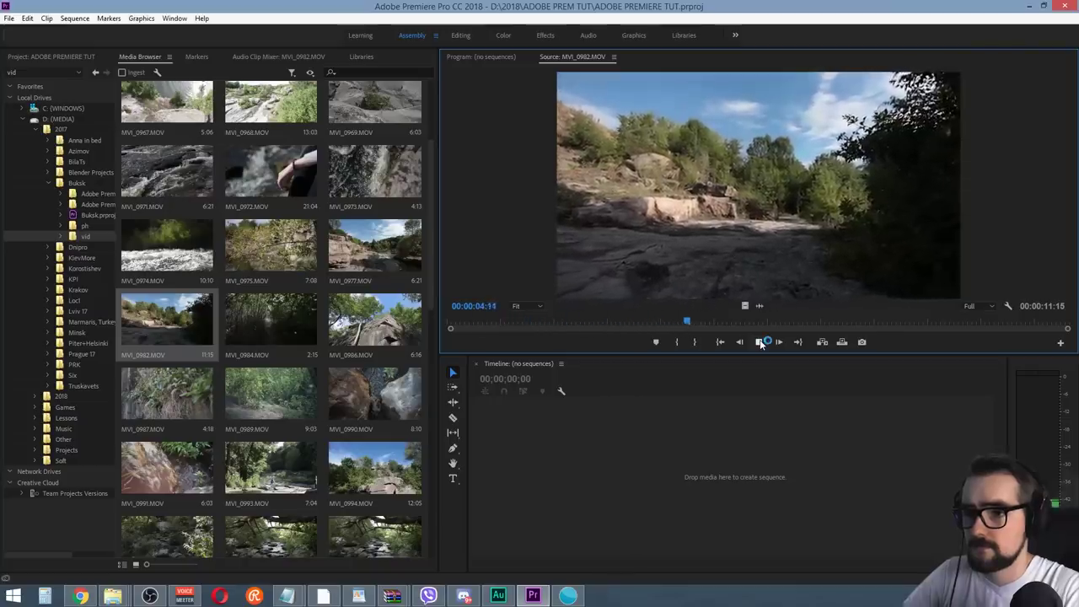
pyautogui.click(759, 341)
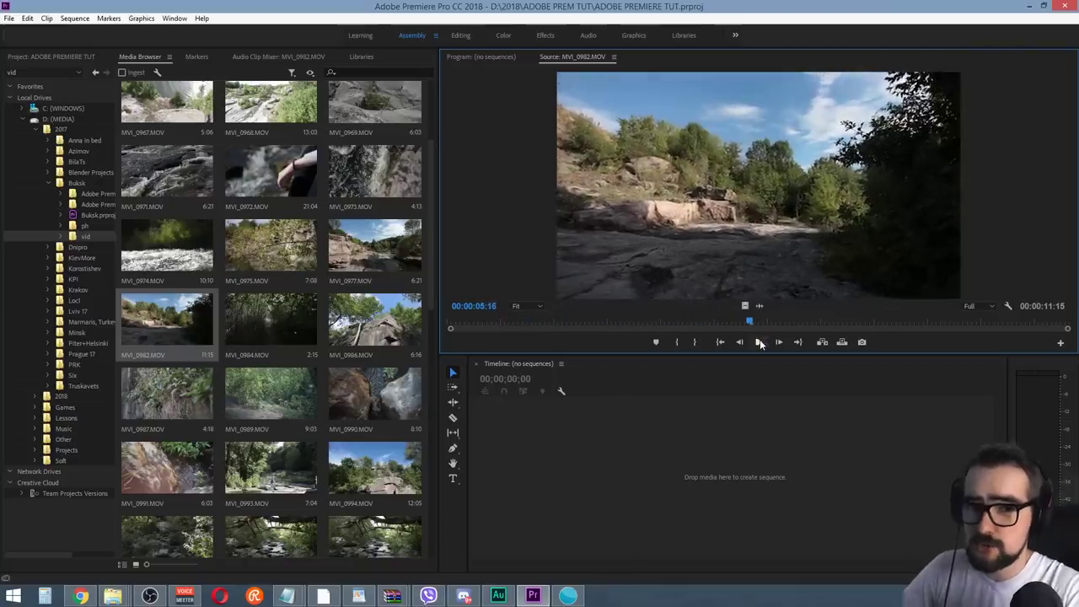
# Load MVI_0977 and scrub through its first few seconds
pyautogui.doubleClick(393, 237)
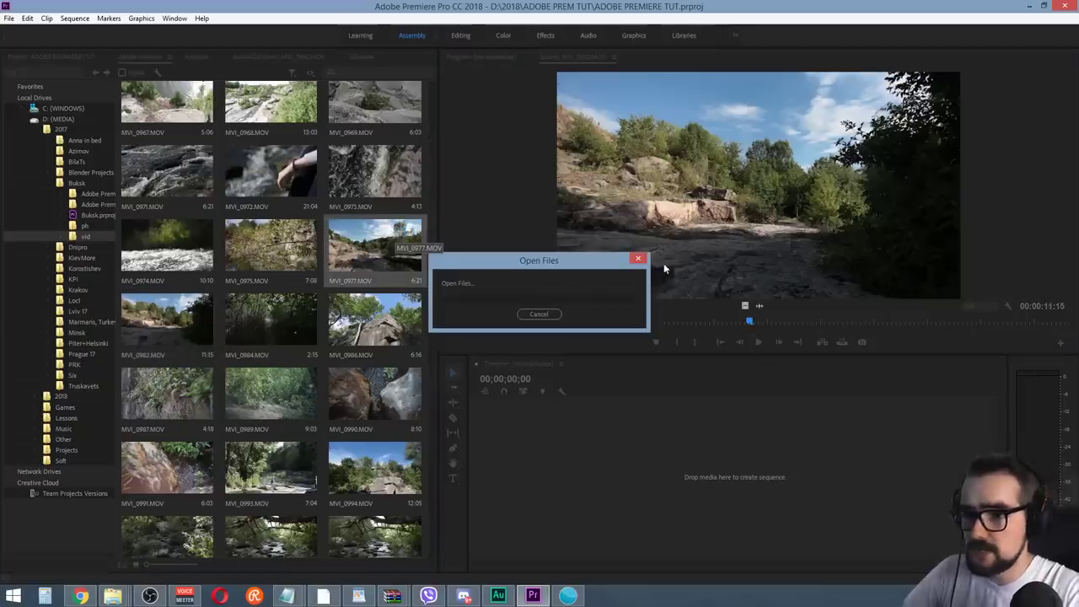
pyautogui.click(654, 323)
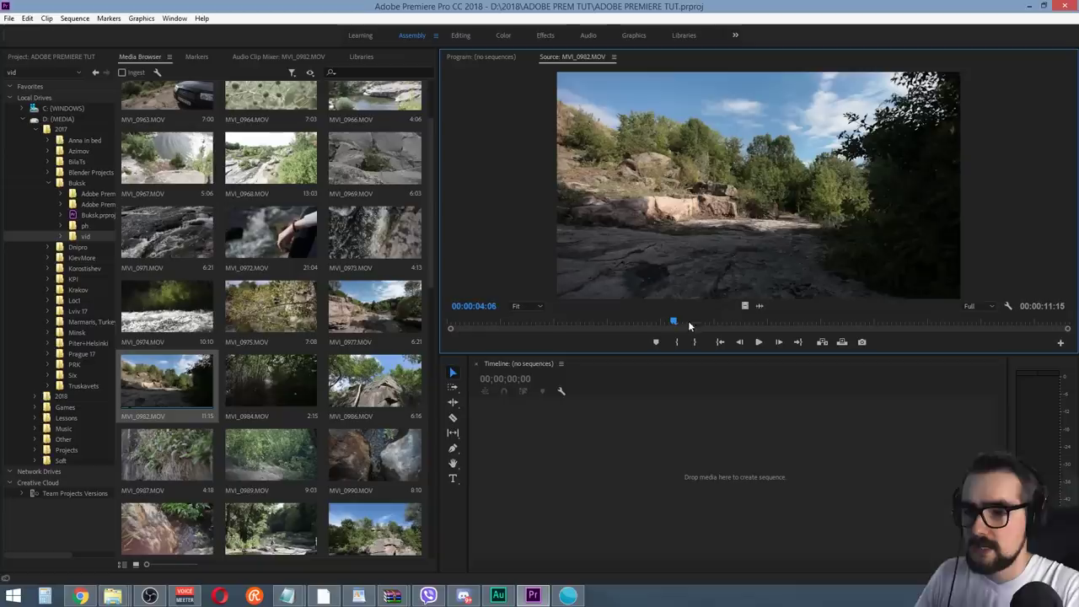
pyautogui.moveTo(690, 324); pyautogui.dragTo(698, 323)
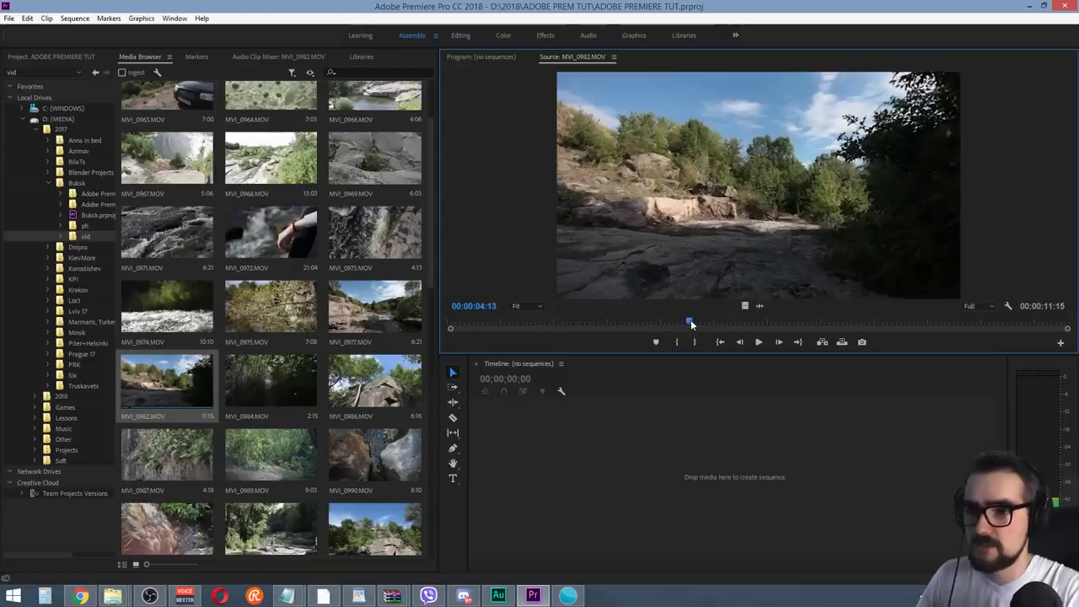
pyautogui.moveTo(699, 325)
pyautogui.mouseDown()
pyautogui.moveTo(540, 317)
pyautogui.moveTo(641, 322)
pyautogui.mouseUp()
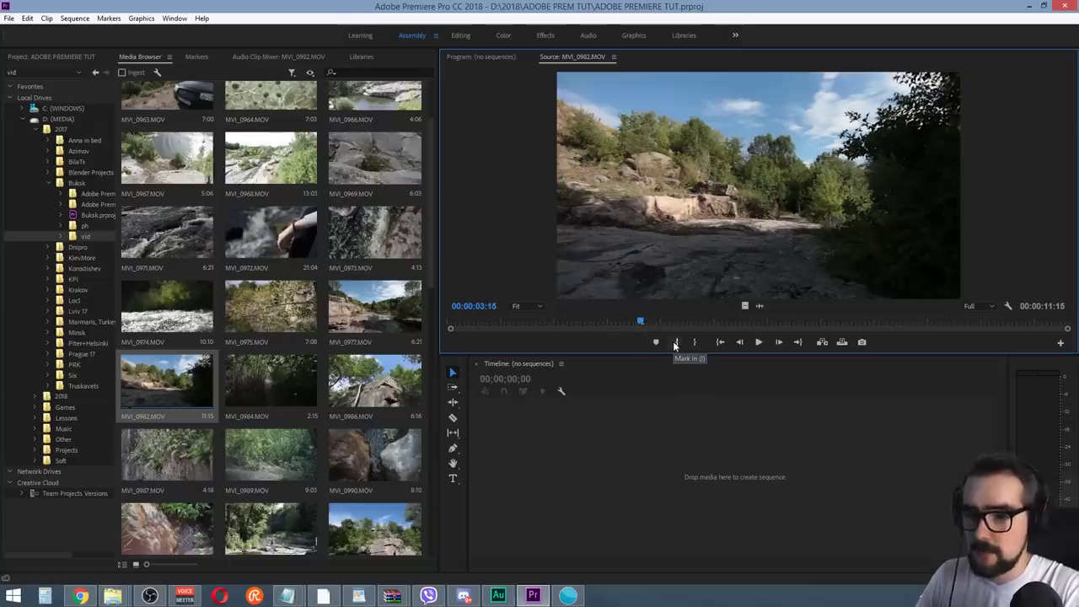
# Mark MVI_0982 from 00:00:03:15 to 00:00:08:21 and drop it into a new sequence
pyautogui.click(677, 344)
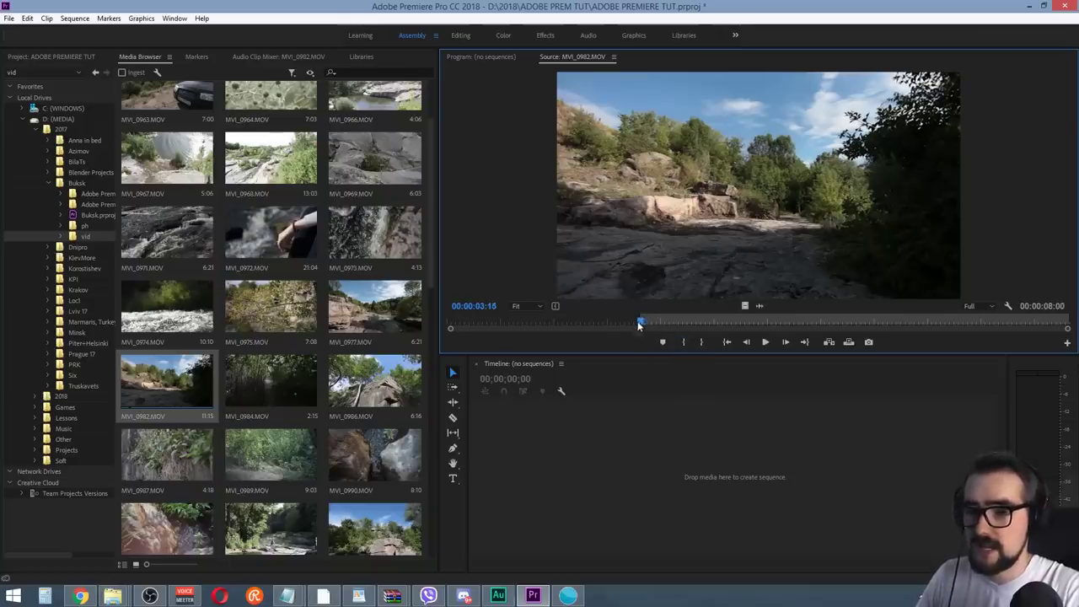
pyautogui.moveTo(639, 326)
pyautogui.mouseDown()
pyautogui.moveTo(942, 298)
pyautogui.moveTo(977, 306)
pyautogui.moveTo(921, 321)
pyautogui.mouseUp()
pyautogui.click(703, 342)
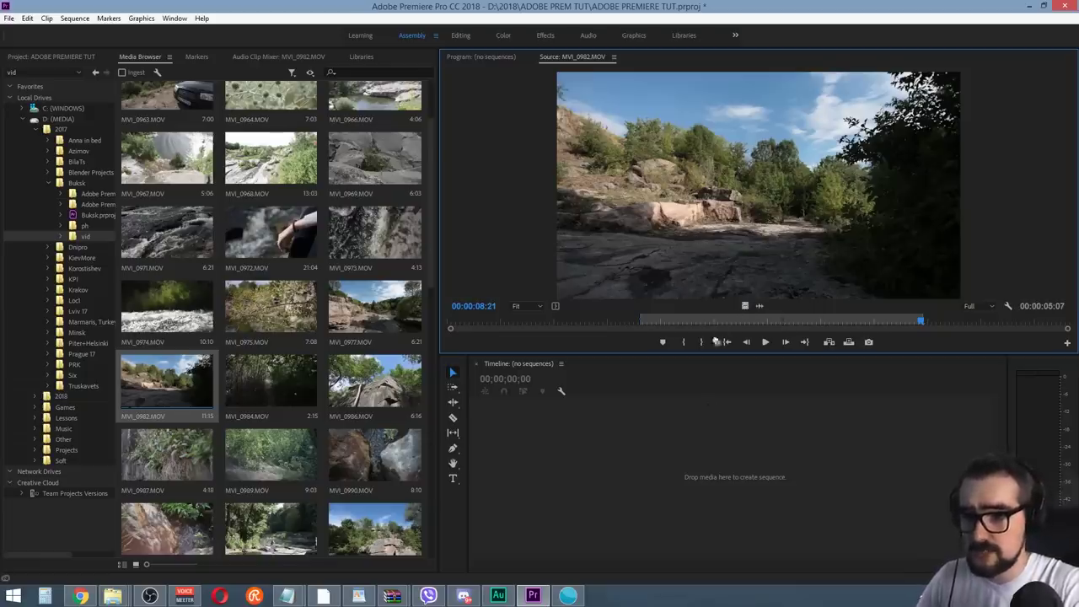
pyautogui.moveTo(715, 341); pyautogui.dragTo(671, 417)
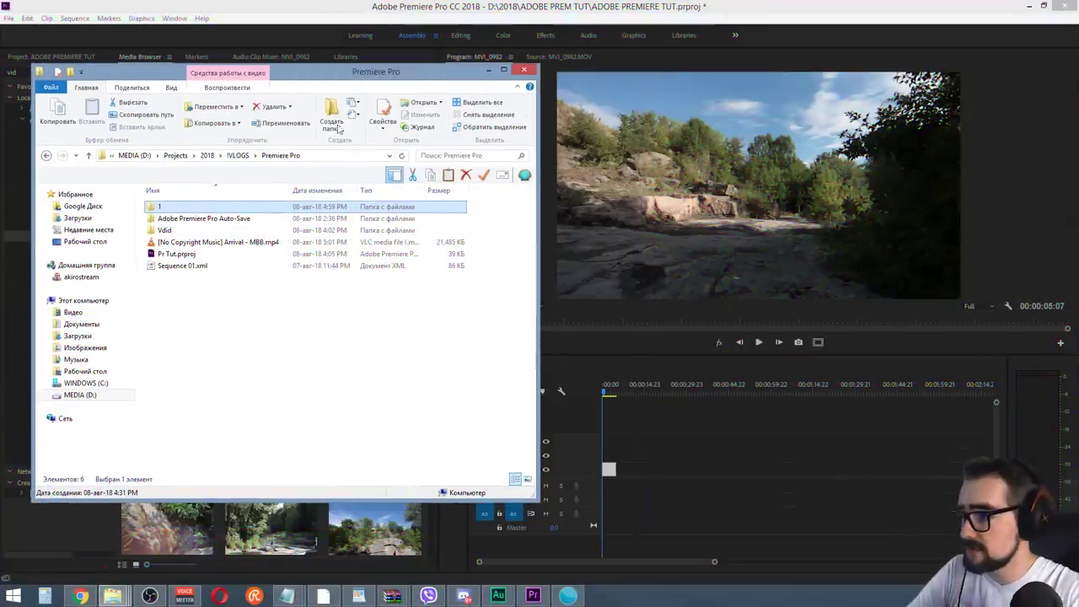
# Add Arrival - MBB.mp4 to sequence MVI_0982 and delete its video, keeping only the audio
pyautogui.moveTo(218, 242); pyautogui.dragTo(726, 457)
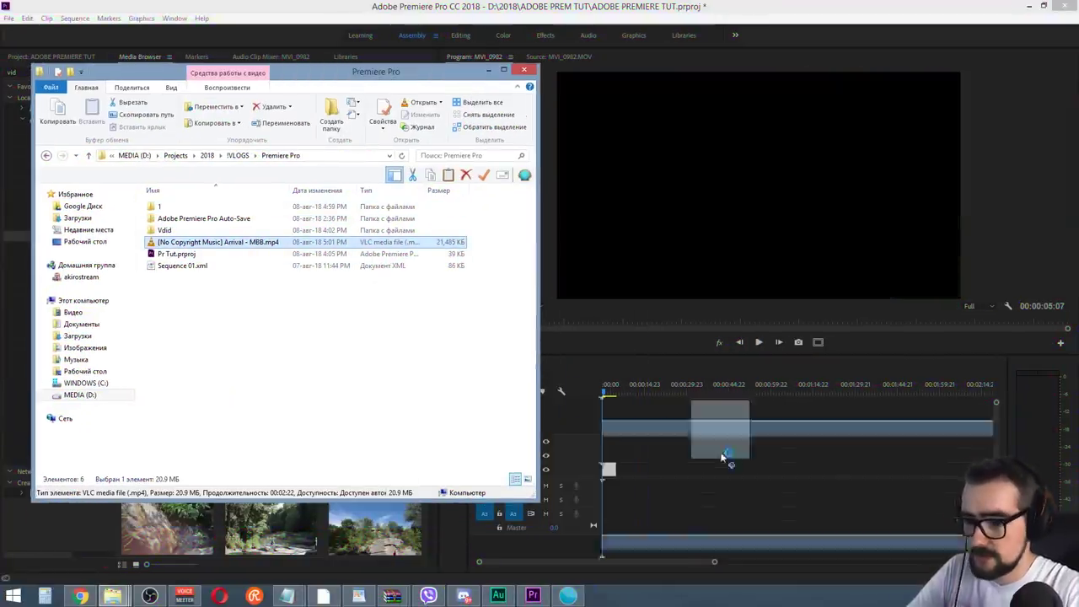
pyautogui.moveTo(727, 458); pyautogui.dragTo(655, 428)
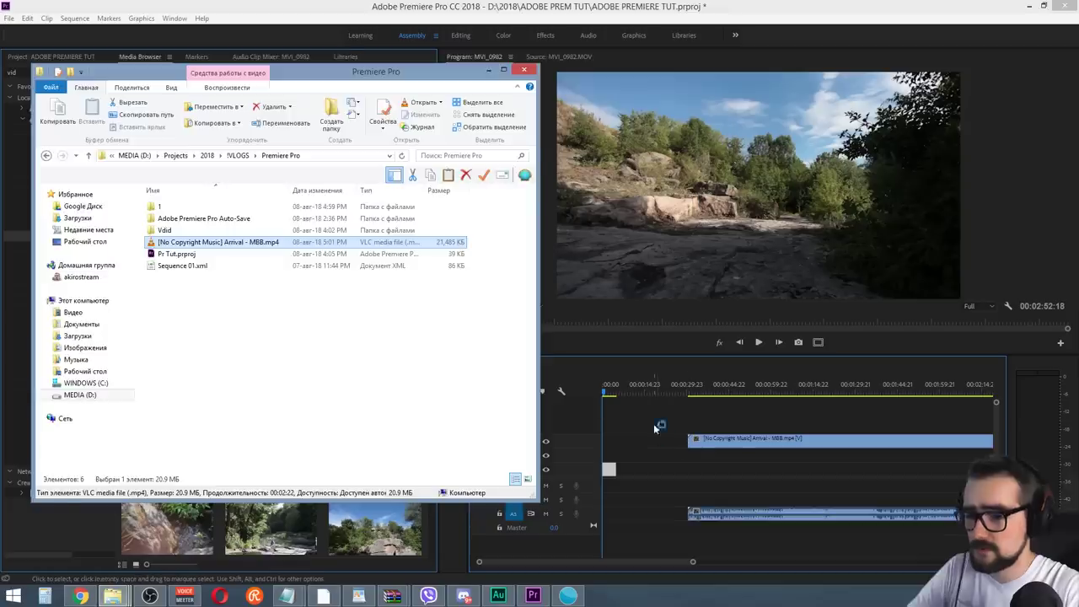
pyautogui.click(654, 428)
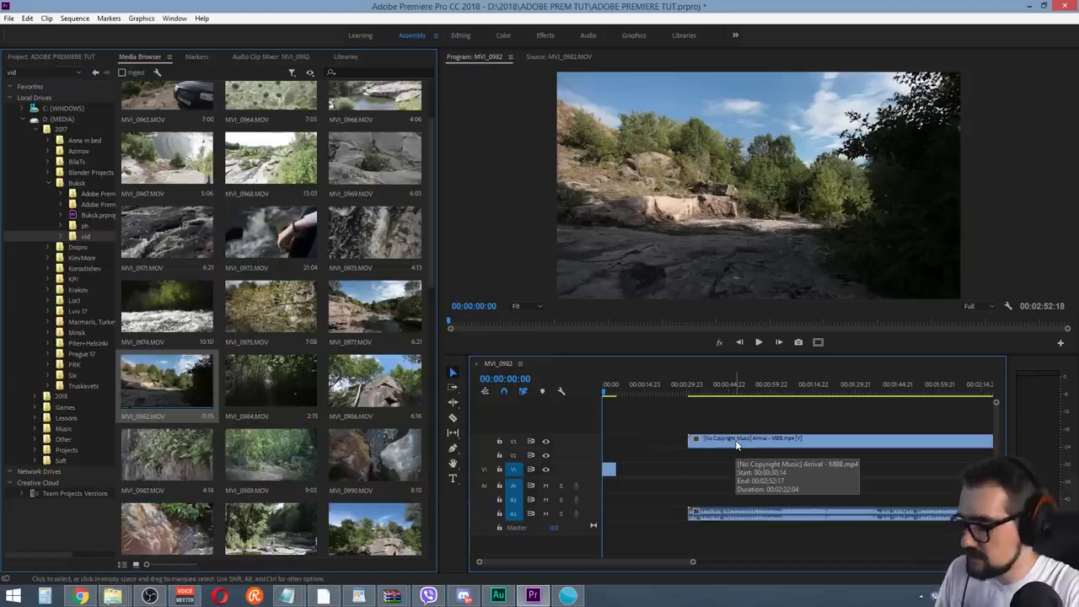
pyautogui.click(738, 443)
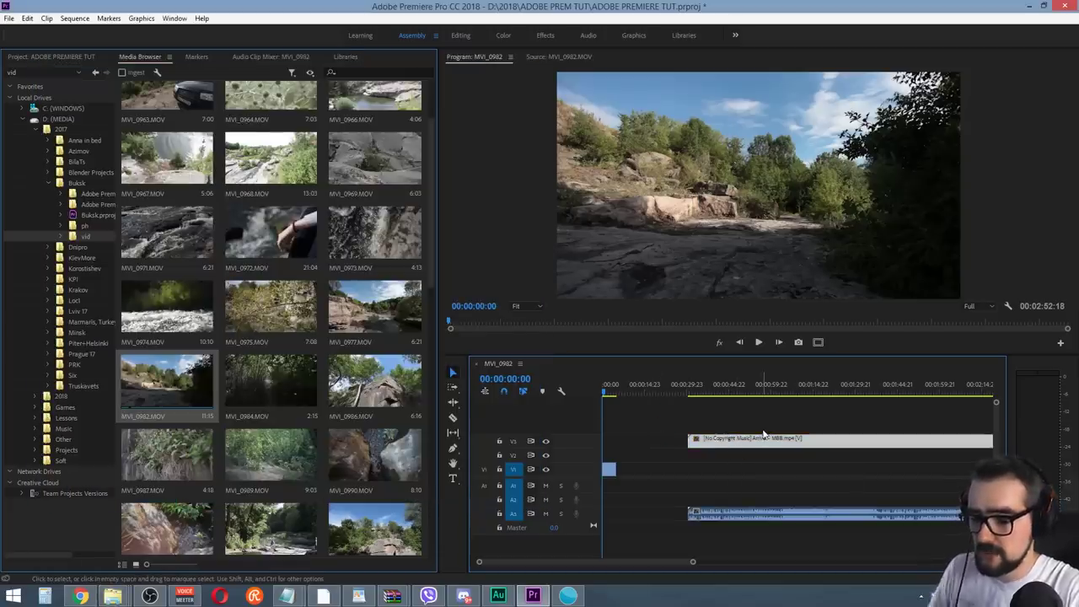
pyautogui.click(727, 389)
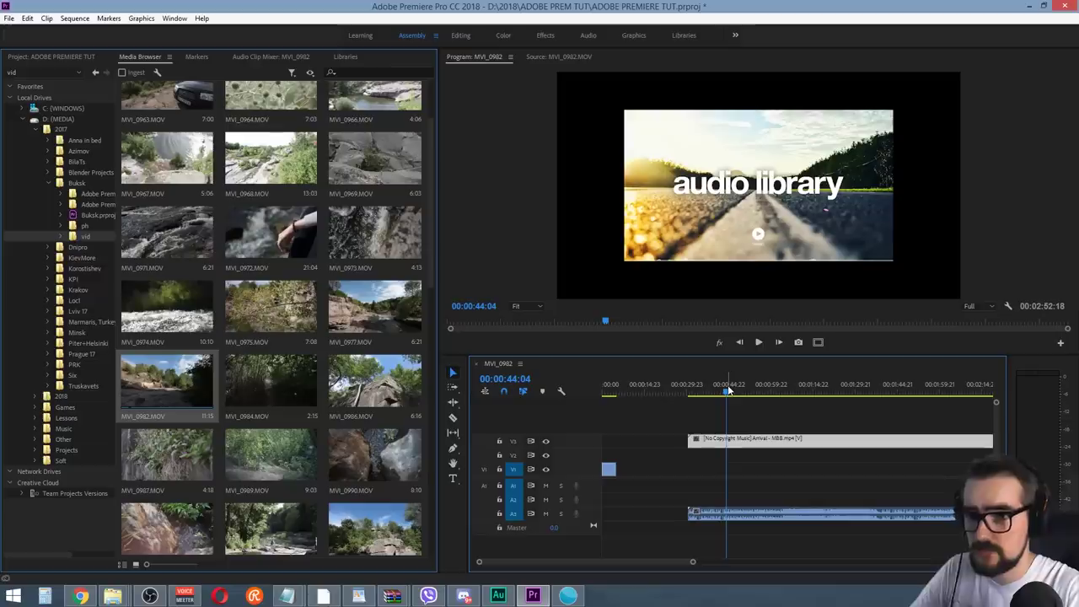
pyautogui.press('Delete')
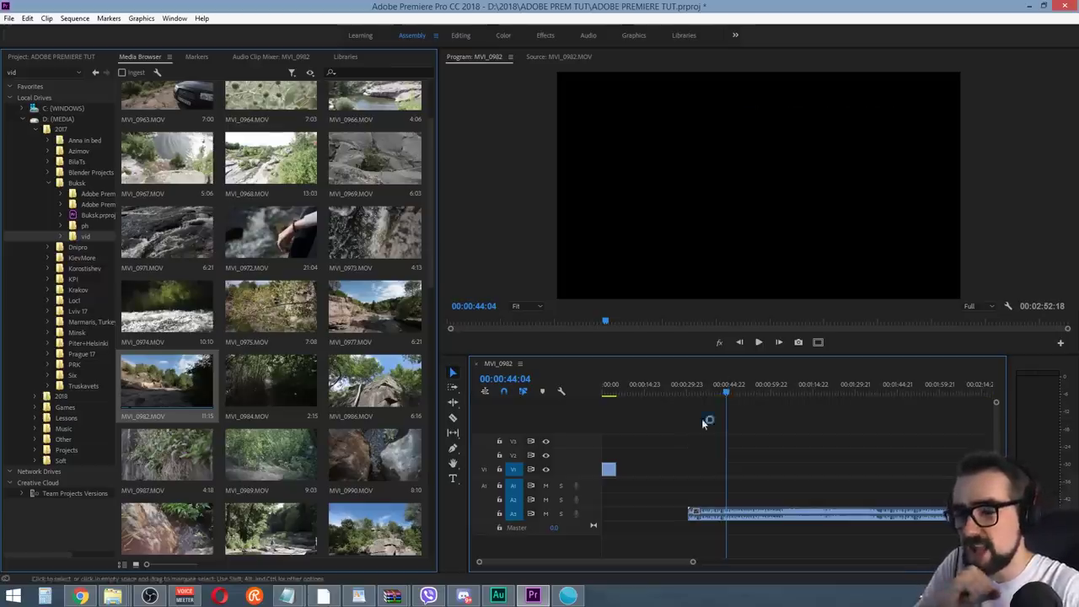
pyautogui.click(580, 596)
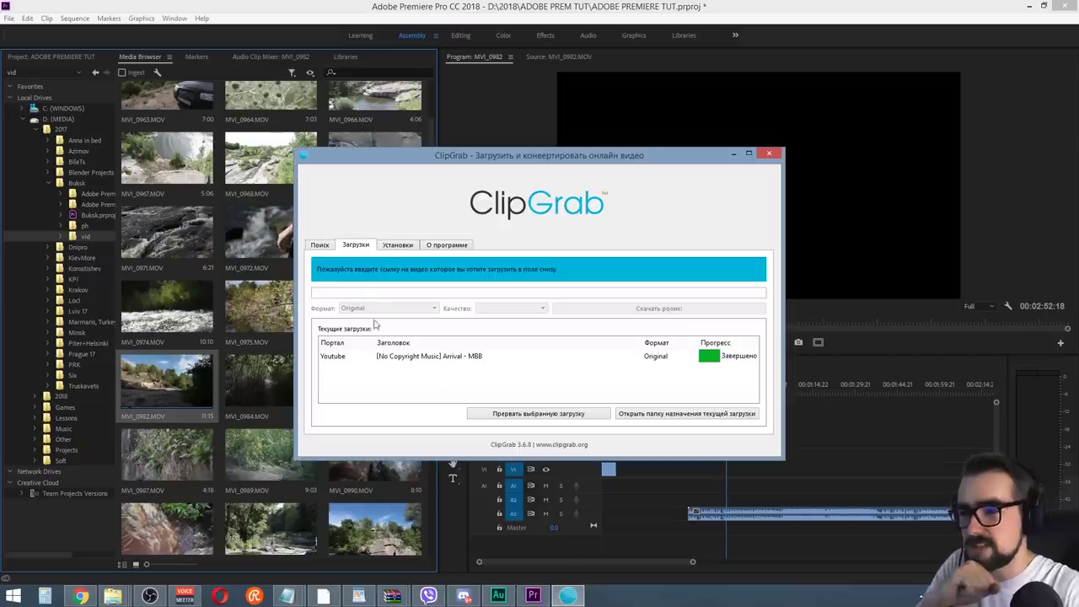
# Load the Arrival - MBB link in ClipGrab, then move the music clip to the start of A1
pyautogui.write('https://www.youtube.com/watch?v=qZHipfdE4s8')
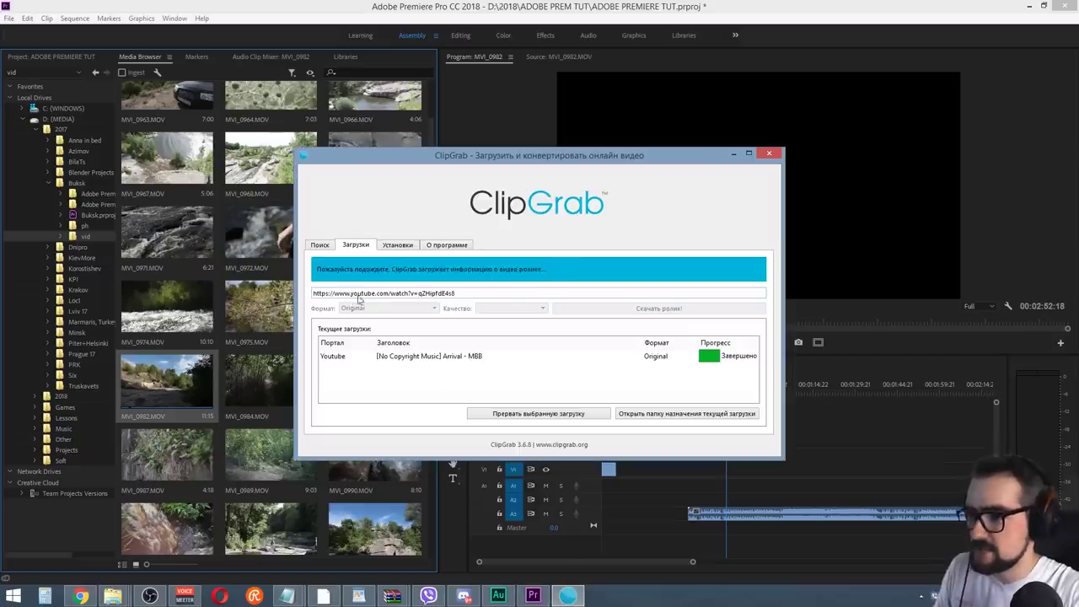
pyautogui.click(388, 309)
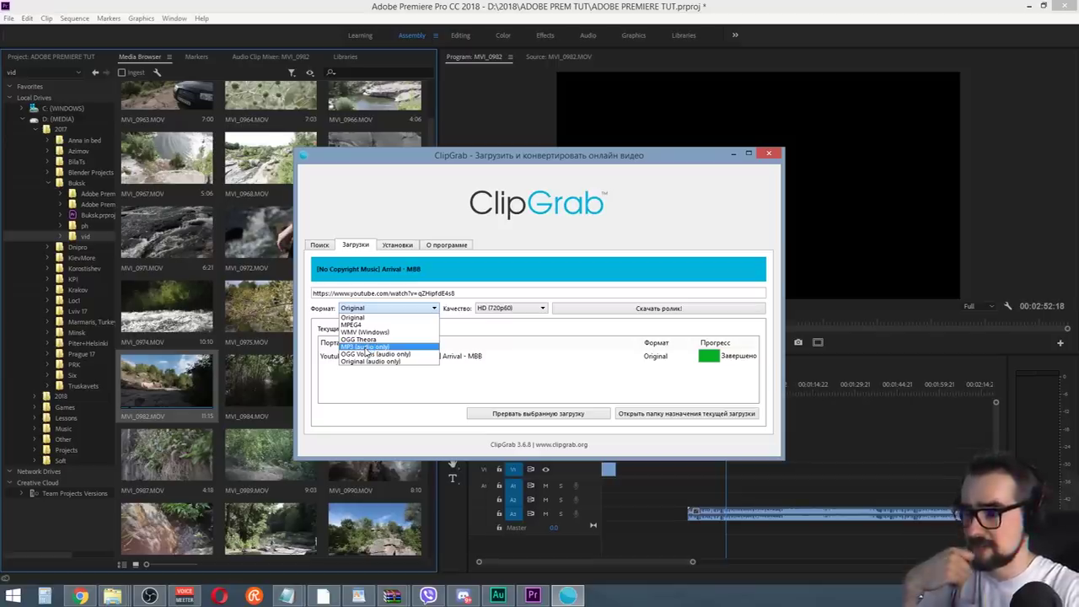
pyautogui.moveTo(767, 511); pyautogui.dragTo(676, 492)
# Give the A1 music clip the Caribbean label and fit the sequence from its start
pyautogui.rightClick(674, 488)
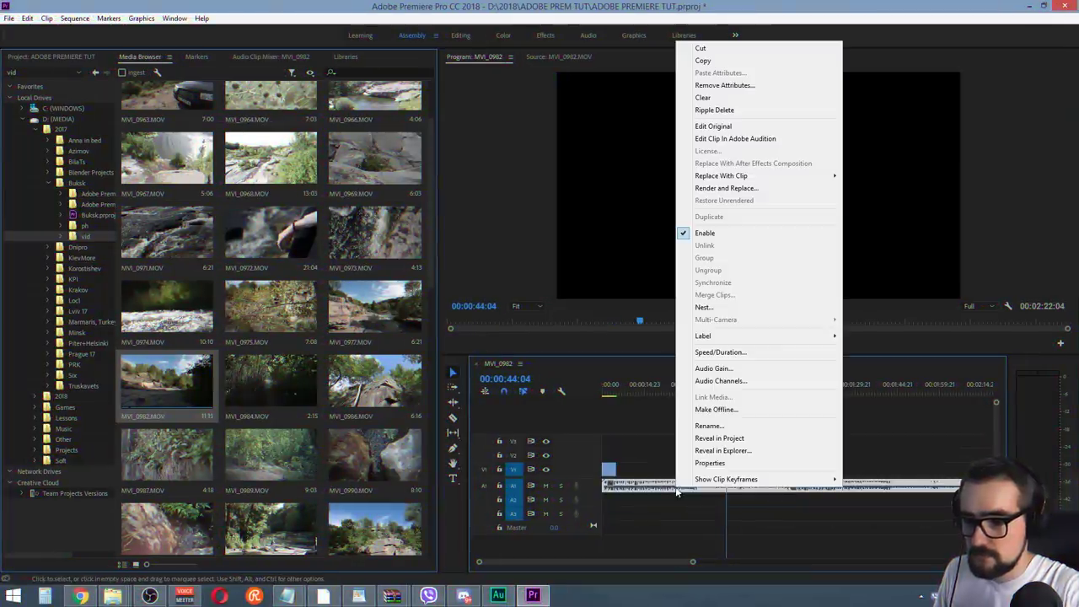
pyautogui.moveTo(793, 336)
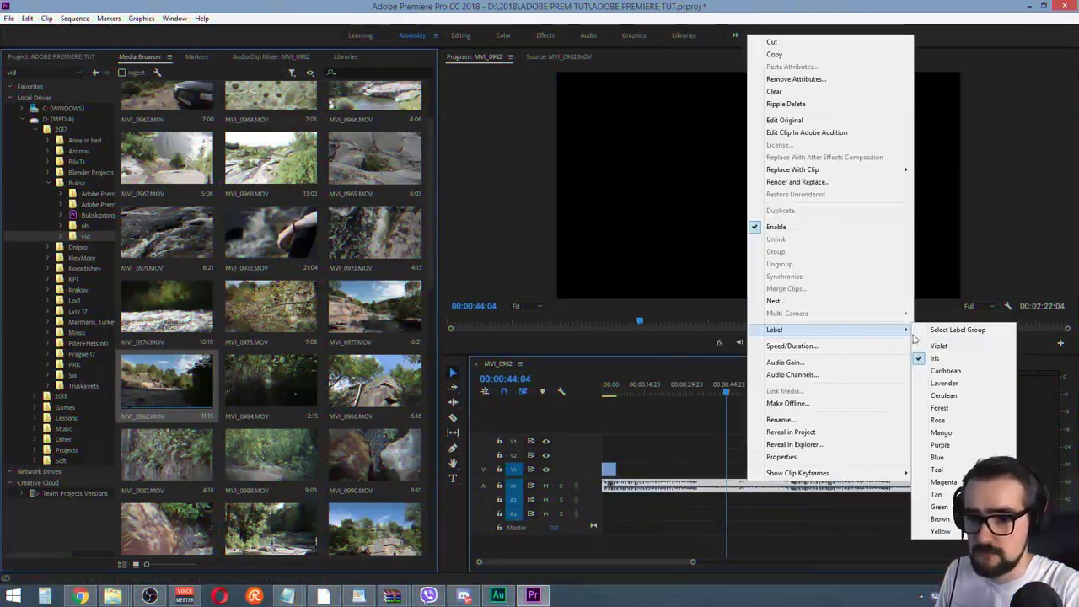
pyautogui.click(874, 377)
pyautogui.press('Home')
pyautogui.press('\\')
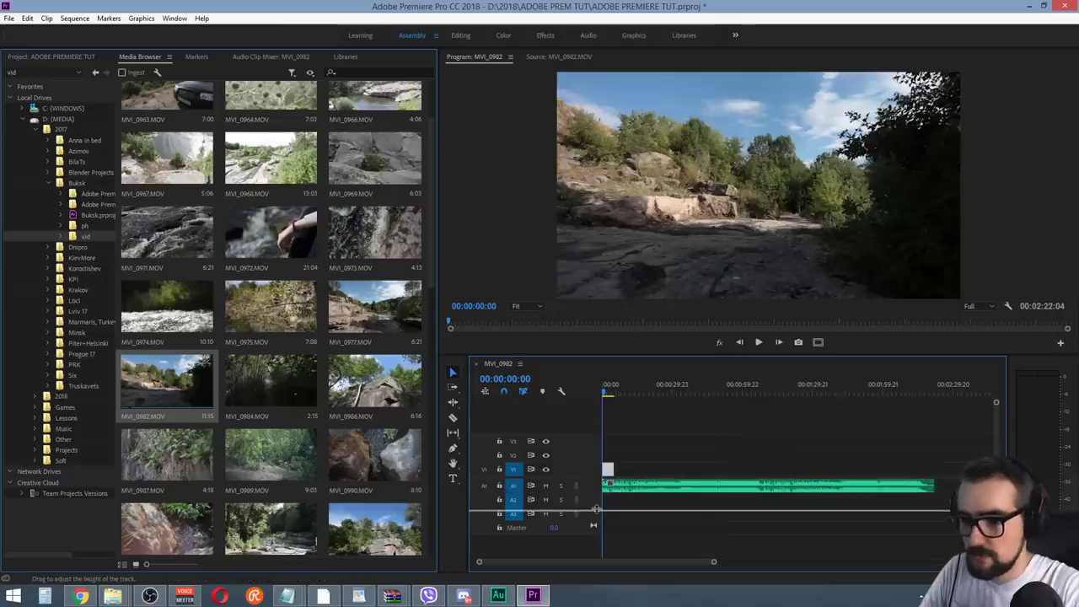
# Make the A1 and V1 tracks taller and zoom in on the first seconds
pyautogui.moveTo(594, 492); pyautogui.dragTo(595, 520)
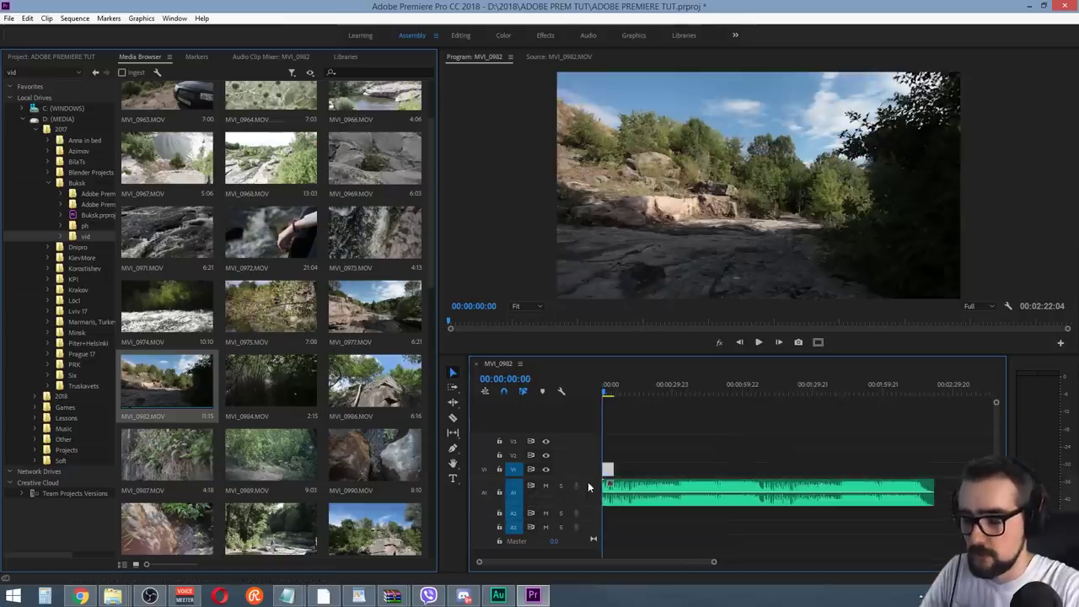
pyautogui.scroll(-1, 587, 476)
pyautogui.scroll(1, 588, 464)
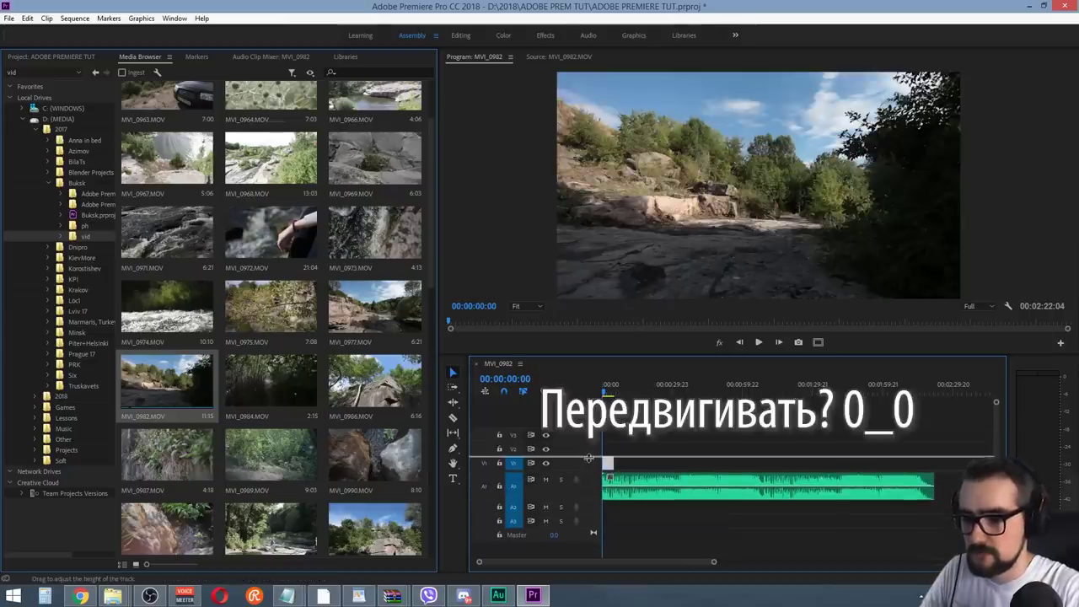
pyautogui.moveTo(588, 458); pyautogui.dragTo(590, 433)
pyautogui.press('=')
pyautogui.press('=')
pyautogui.press('=')
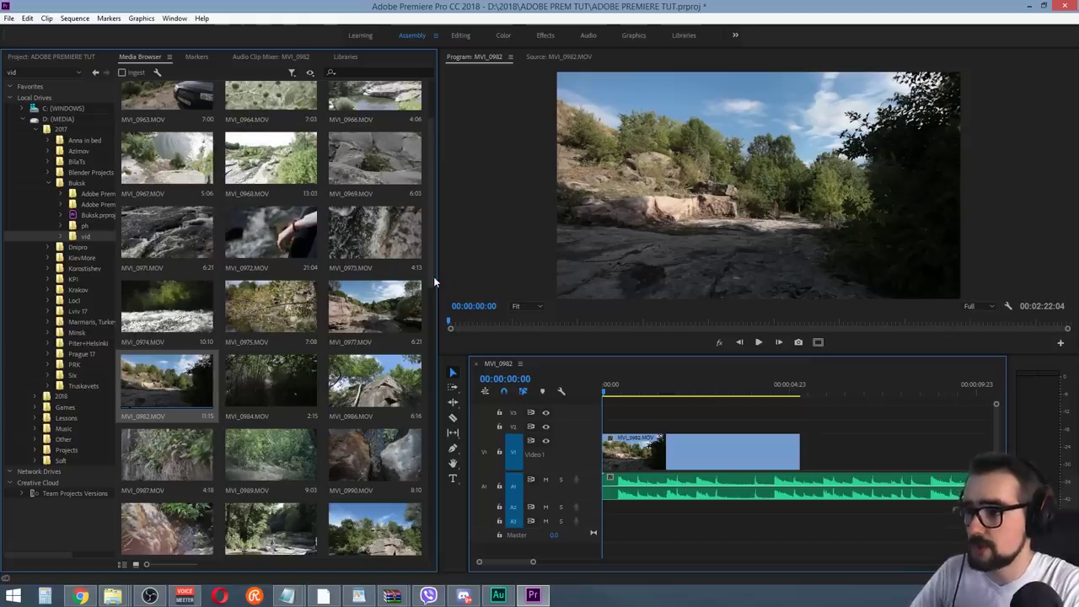
pyautogui.scroll(-1, 433, 277)
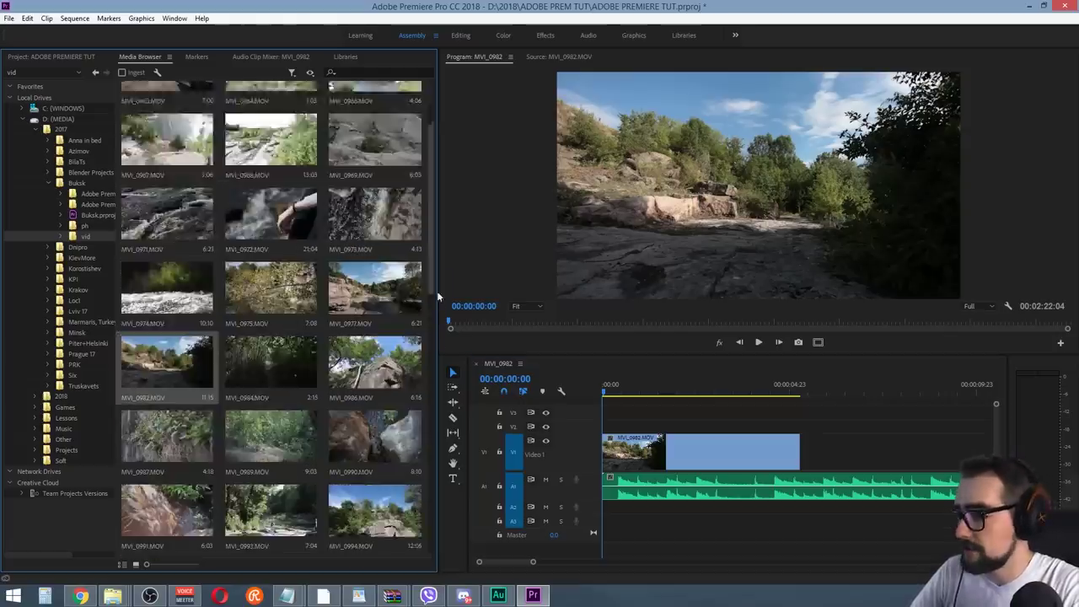
pyautogui.scroll(5, 433, 237)
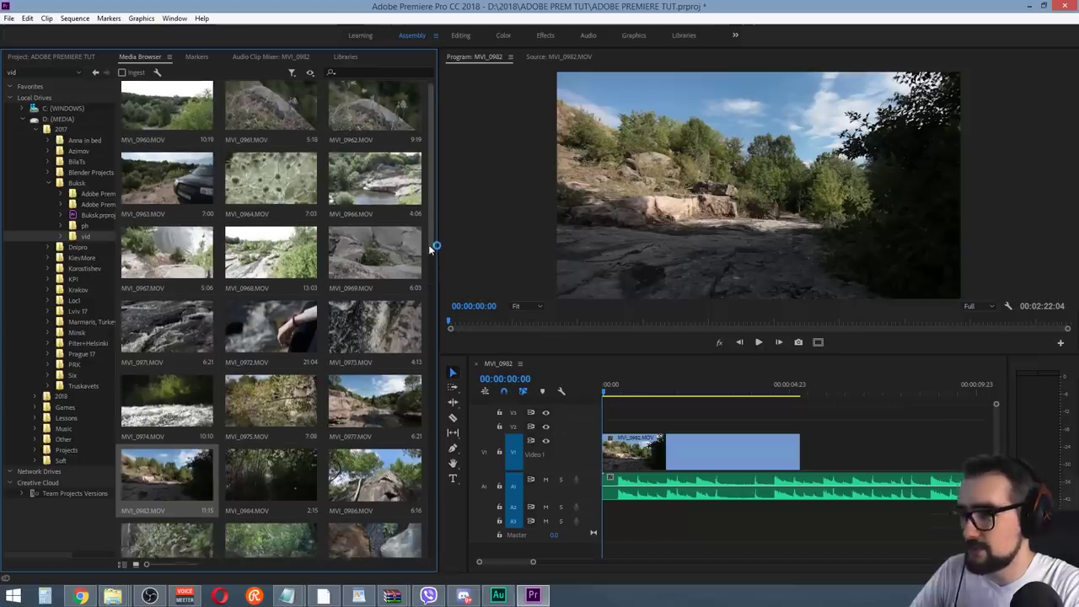
pyautogui.scroll(-3, 432, 245)
pyautogui.scroll(-1, 430, 262)
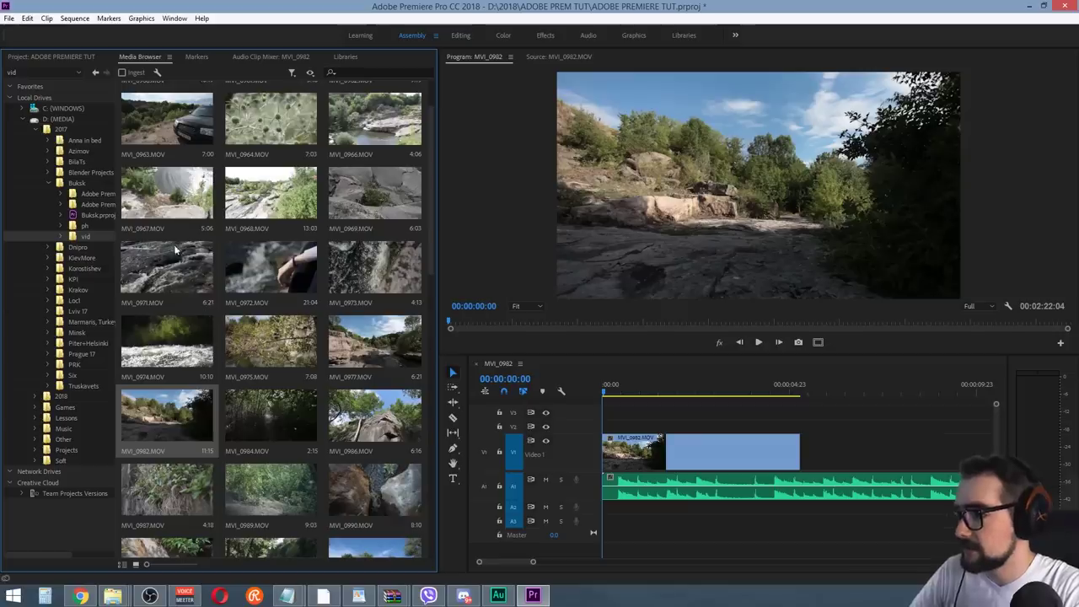
# Trim MVI_0974 from 00:00:00:16 to 00:00:02:23 and place its video after the first V1 clip
pyautogui.doubleClick(177, 341)
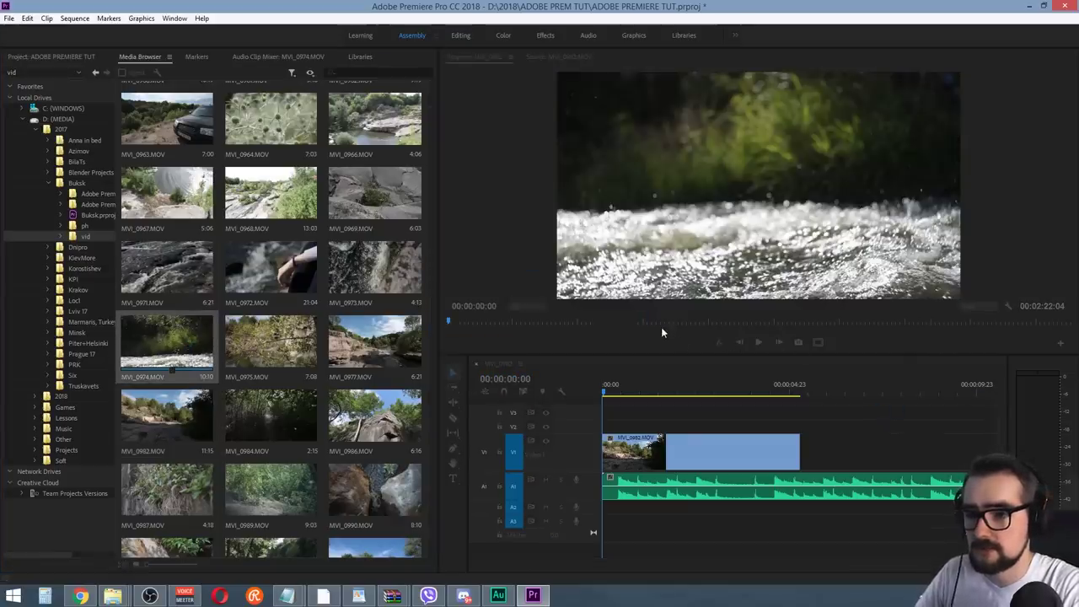
pyautogui.press('space')
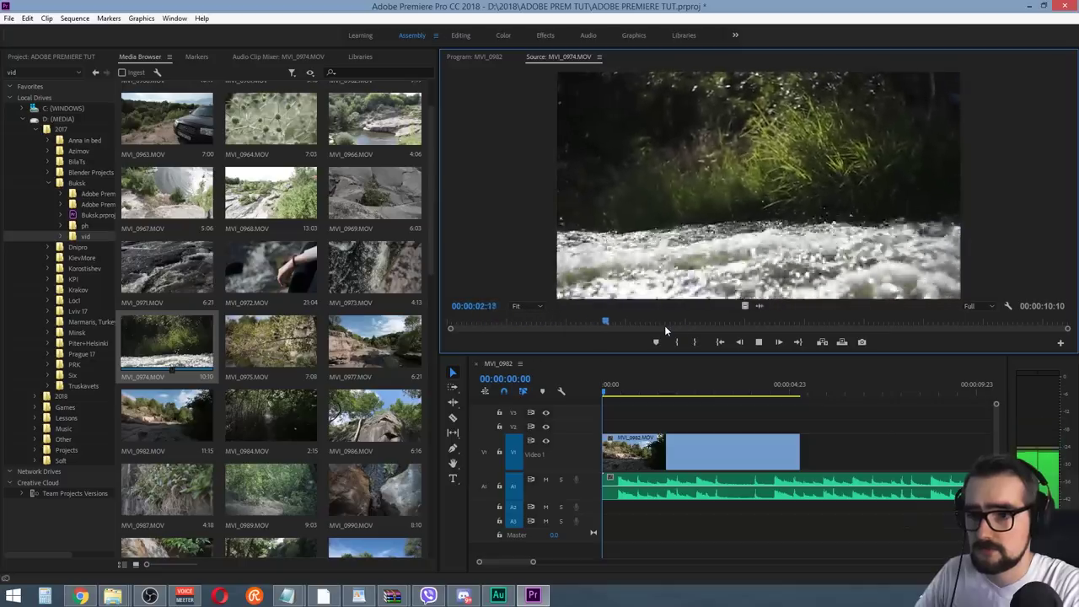
pyautogui.moveTo(597, 320); pyautogui.dragTo(488, 329)
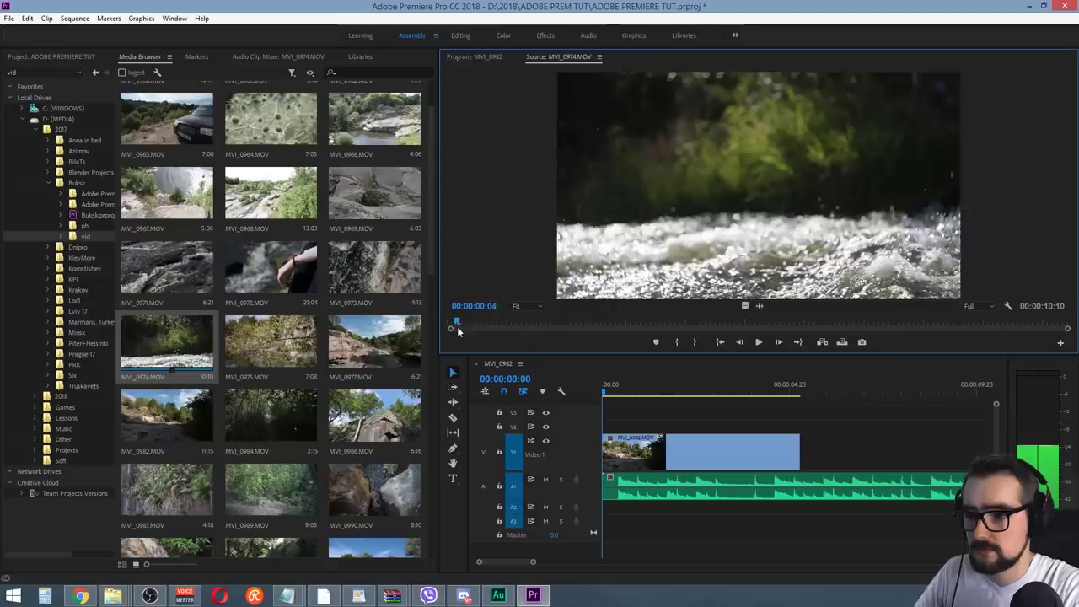
pyautogui.click(677, 342)
pyautogui.press('space')
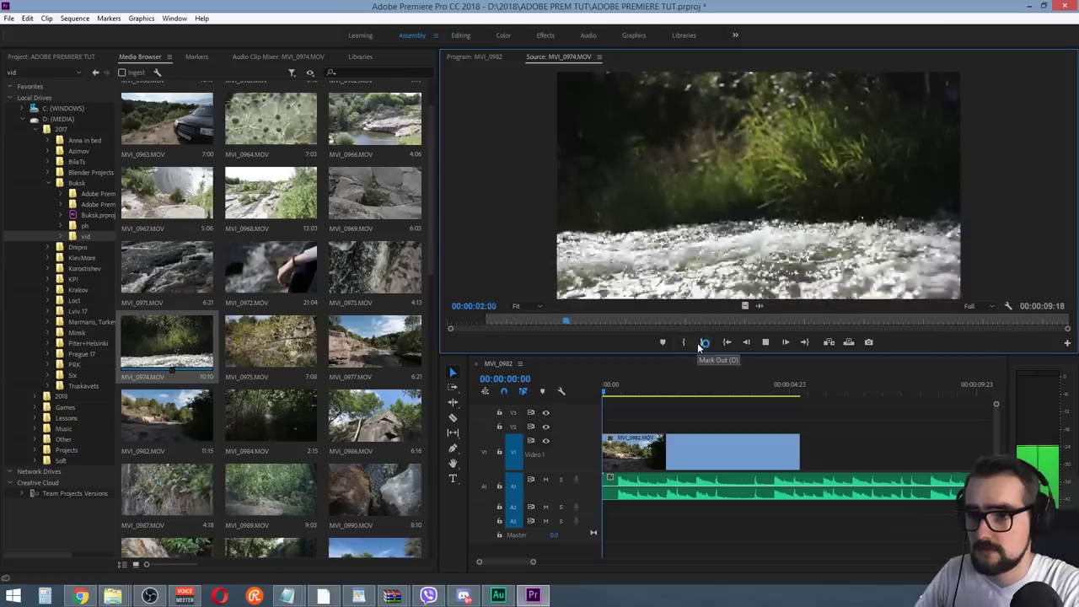
pyautogui.click(701, 345)
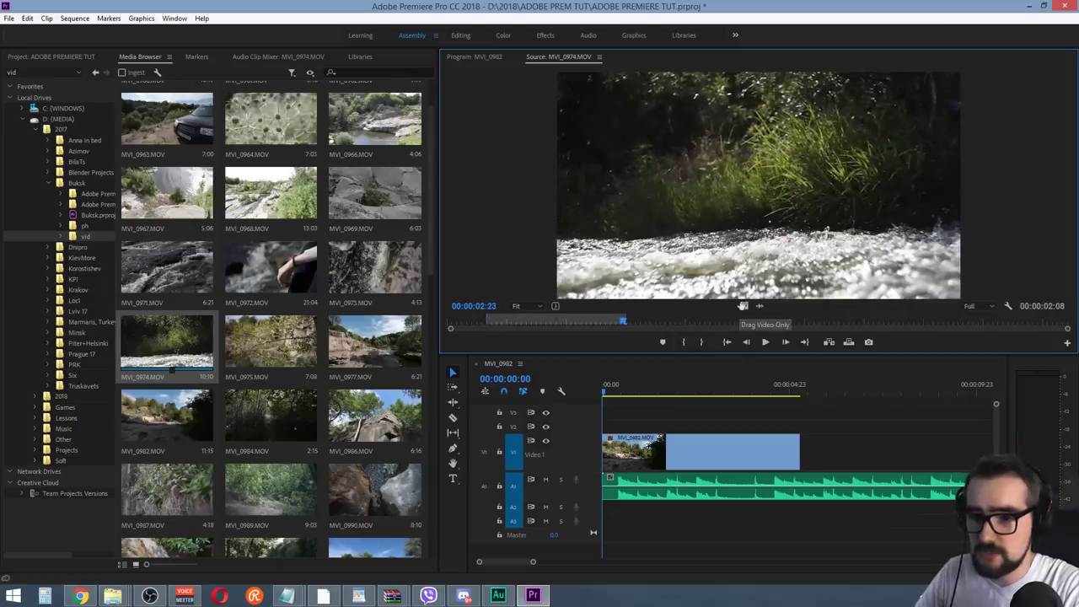
pyautogui.moveTo(743, 306); pyautogui.dragTo(813, 455)
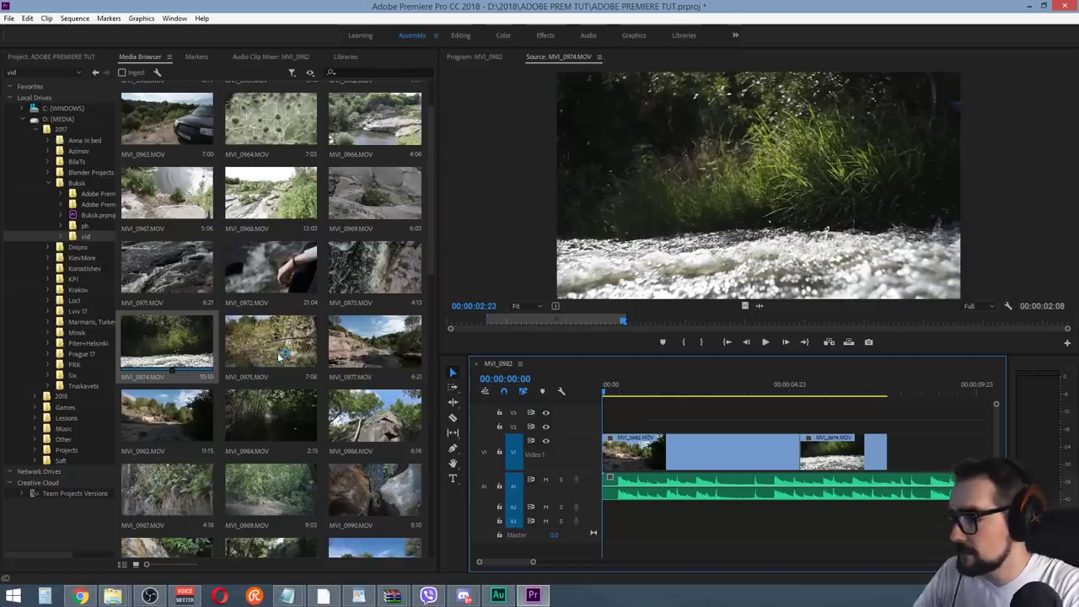
pyautogui.moveTo(430, 234); pyautogui.dragTo(433, 345)
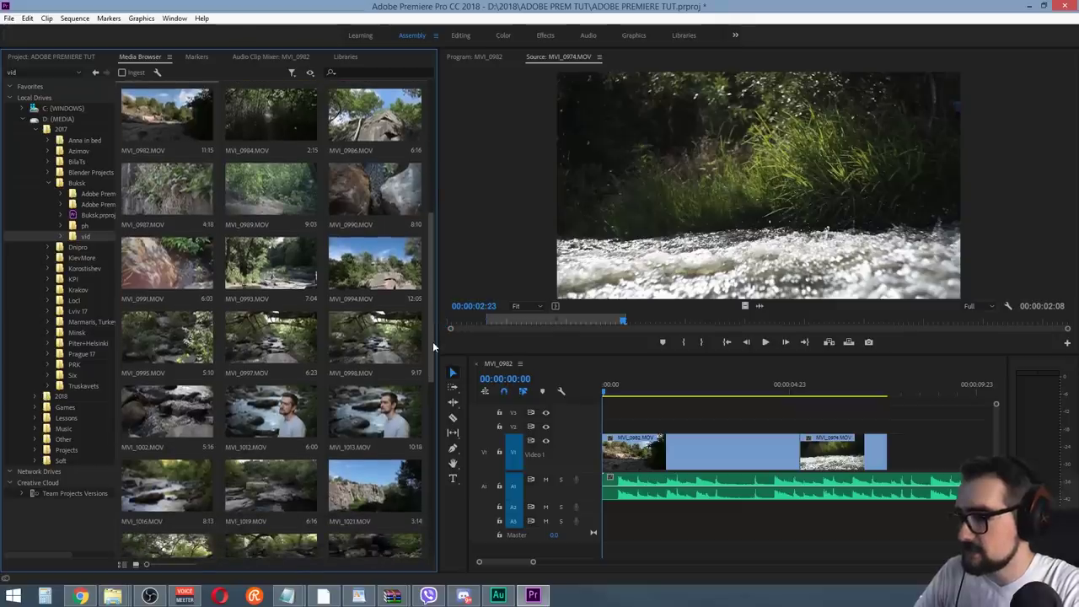
# Trim MVI_0998 from 0:21 to 3:22 and place its video after MVI_0974 on V1
pyautogui.doubleClick(371, 349)
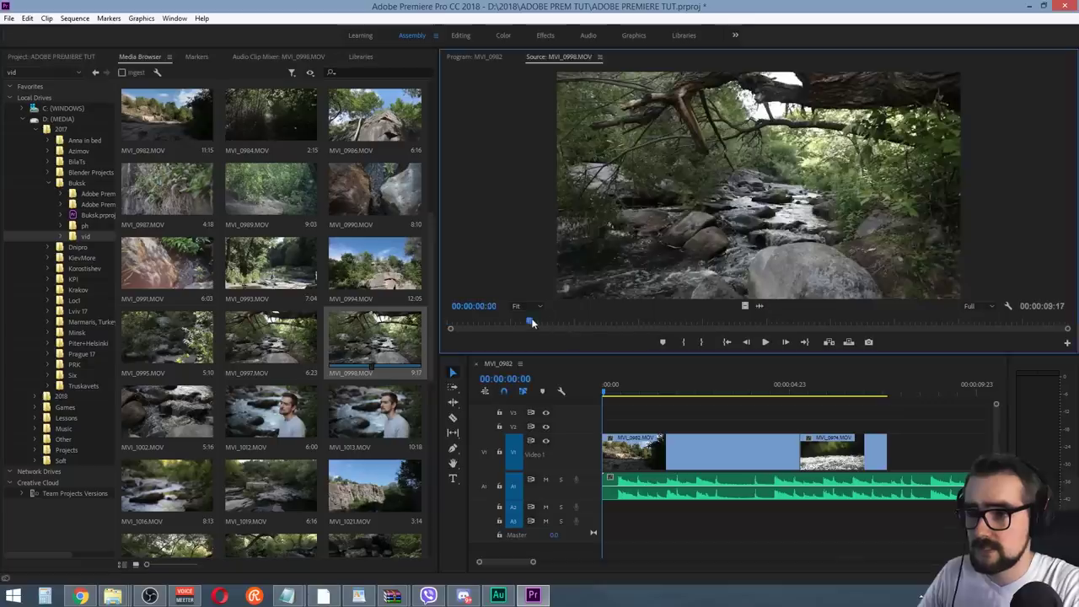
pyautogui.moveTo(539, 320)
pyautogui.mouseDown()
pyautogui.moveTo(563, 321)
pyautogui.moveTo(502, 321)
pyautogui.mouseUp()
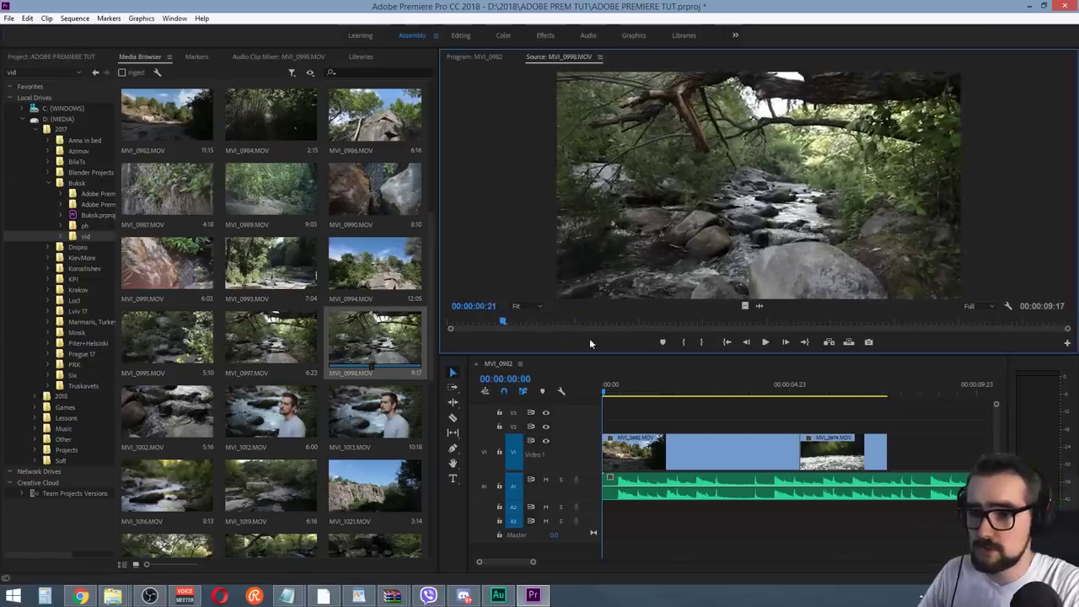
pyautogui.click(683, 343)
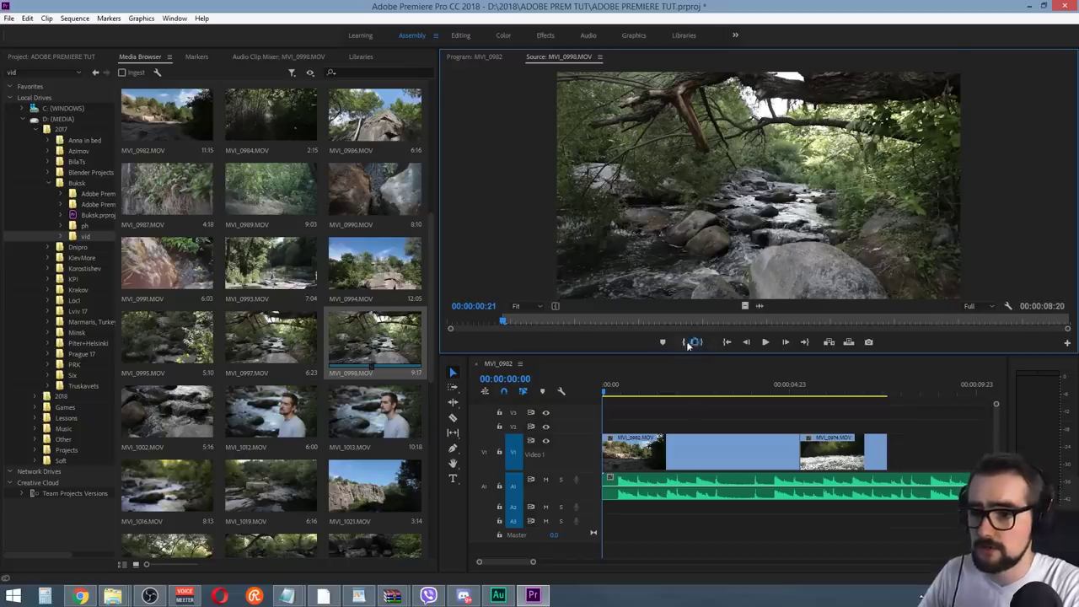
pyautogui.press('space')
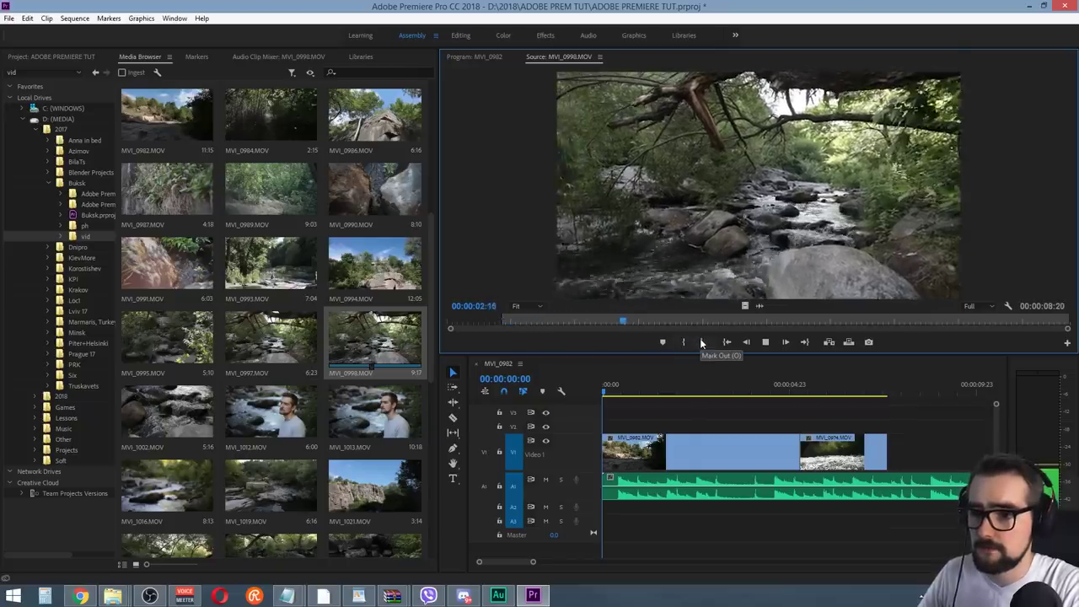
pyautogui.click(700, 342)
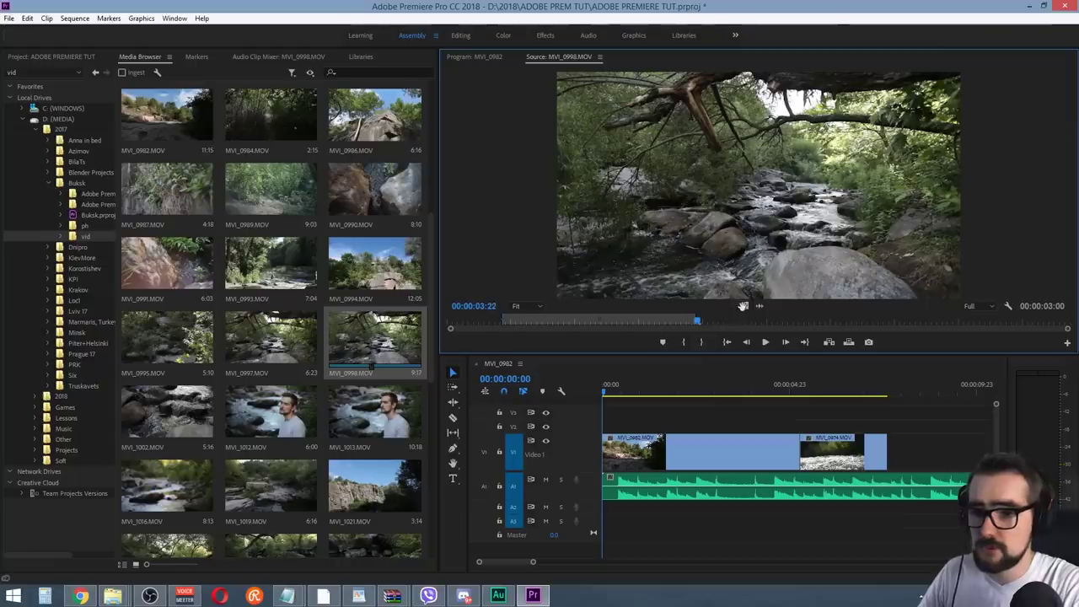
pyautogui.moveTo(742, 306); pyautogui.dragTo(927, 451)
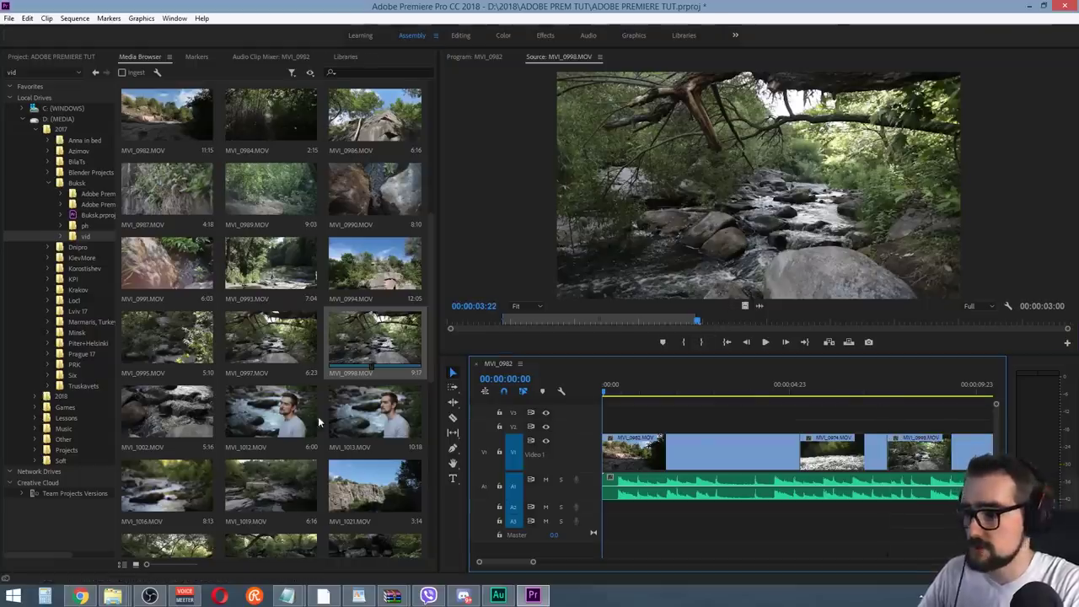
pyautogui.moveTo(431, 273); pyautogui.dragTo(436, 313)
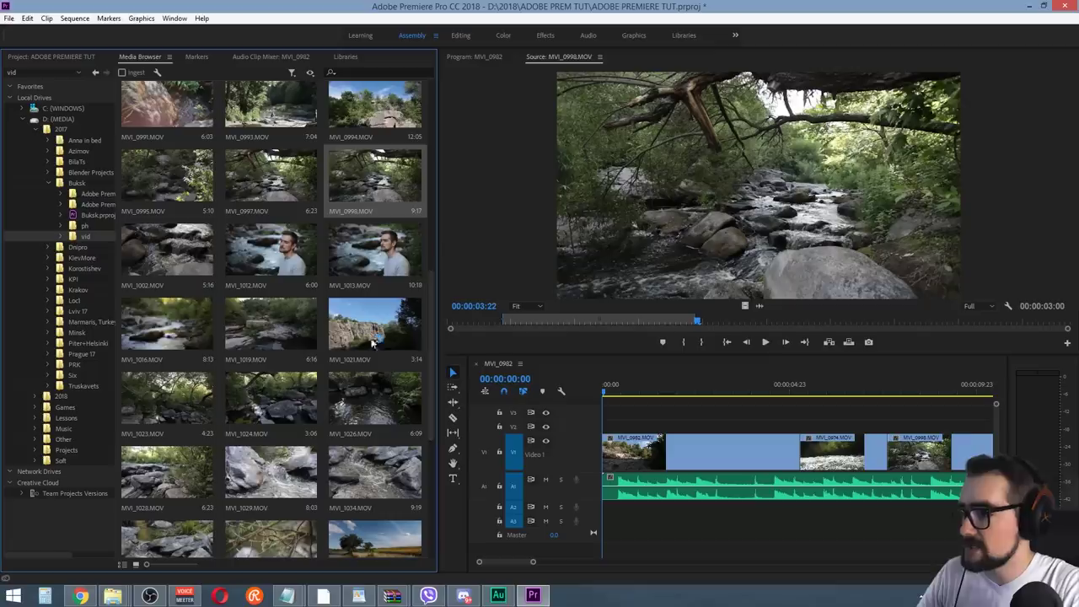
pyautogui.click(145, 255)
# Mark a 00:00:02:07 portion of MVI_1002 ending at 00:00:03:05 and drag it toward V1
pyautogui.doubleClick(145, 255)
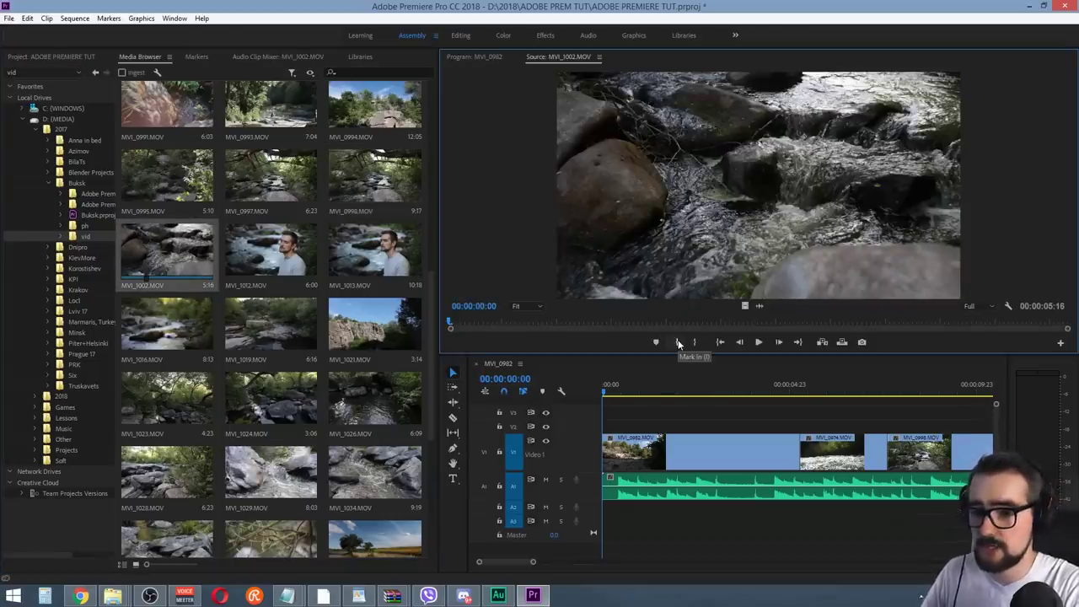
pyautogui.press('space')
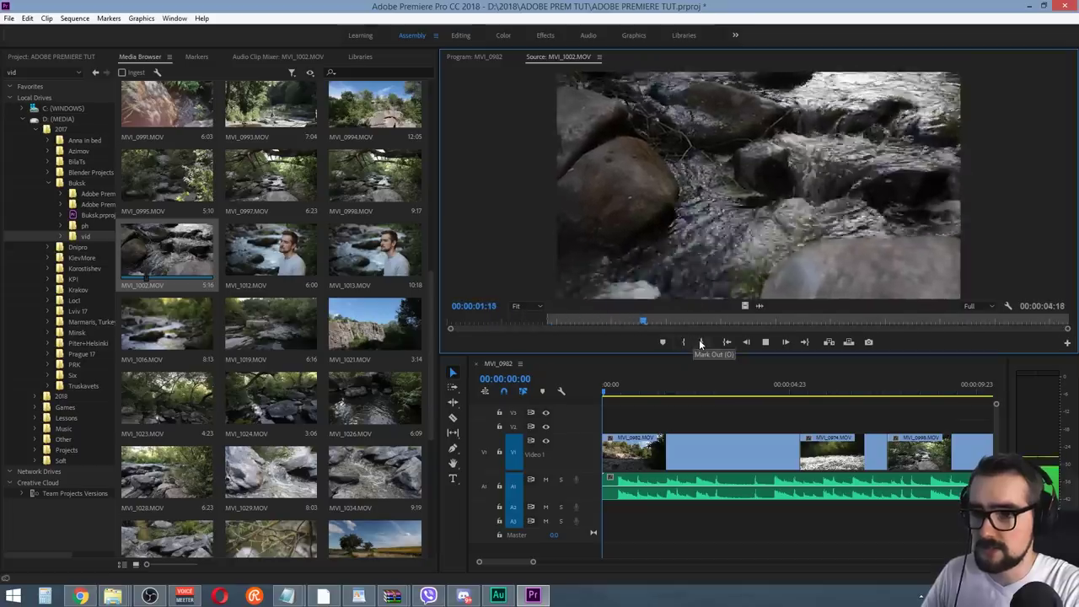
pyautogui.click(698, 342)
pyautogui.moveTo(744, 306); pyautogui.dragTo(780, 429)
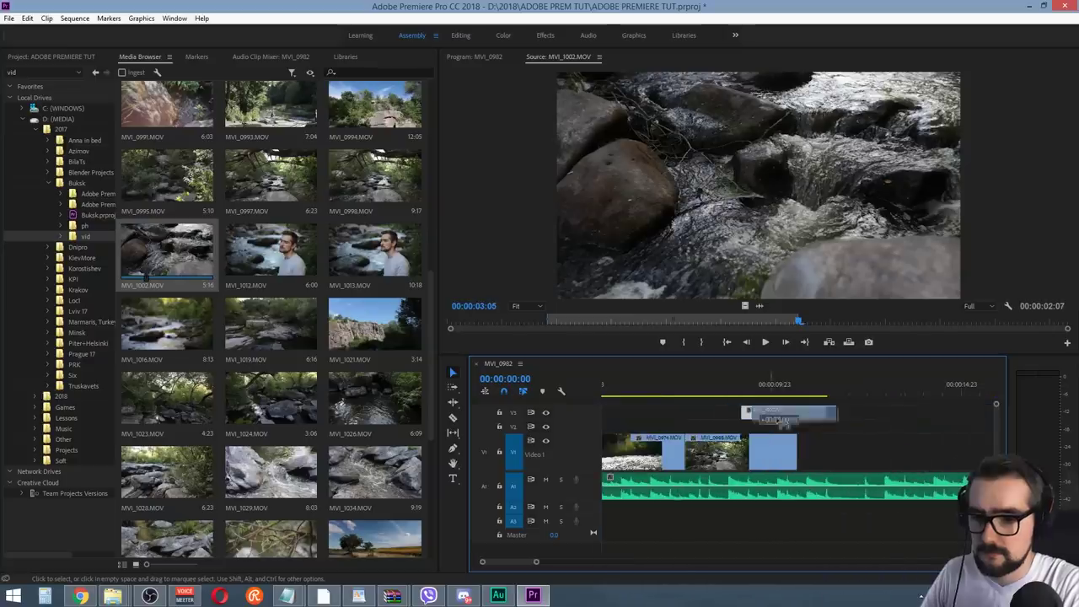
pyautogui.moveTo(779, 429); pyautogui.dragTo(814, 424)
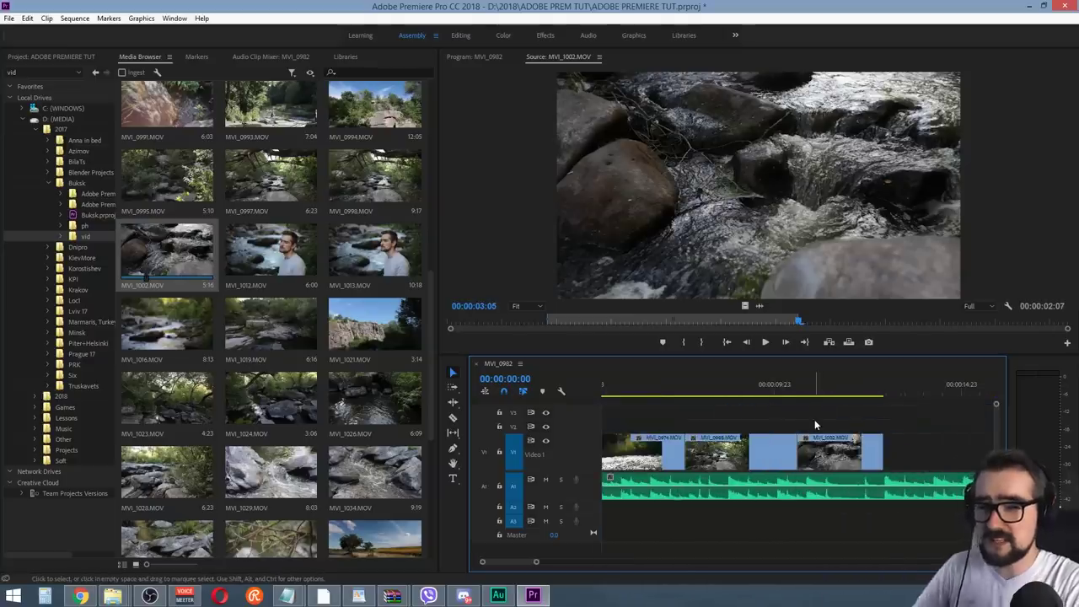
pyautogui.scroll(2, 810, 419)
pyautogui.scroll(1, 810, 419)
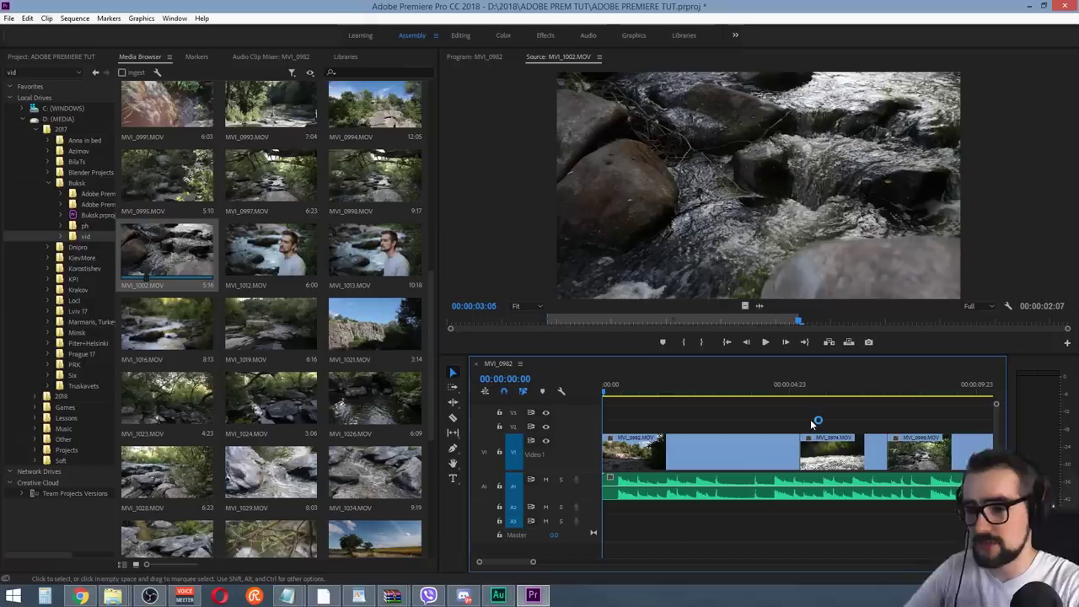
# Fit and zoom the timeline, then play back the sequence to review it
pyautogui.press('\\')
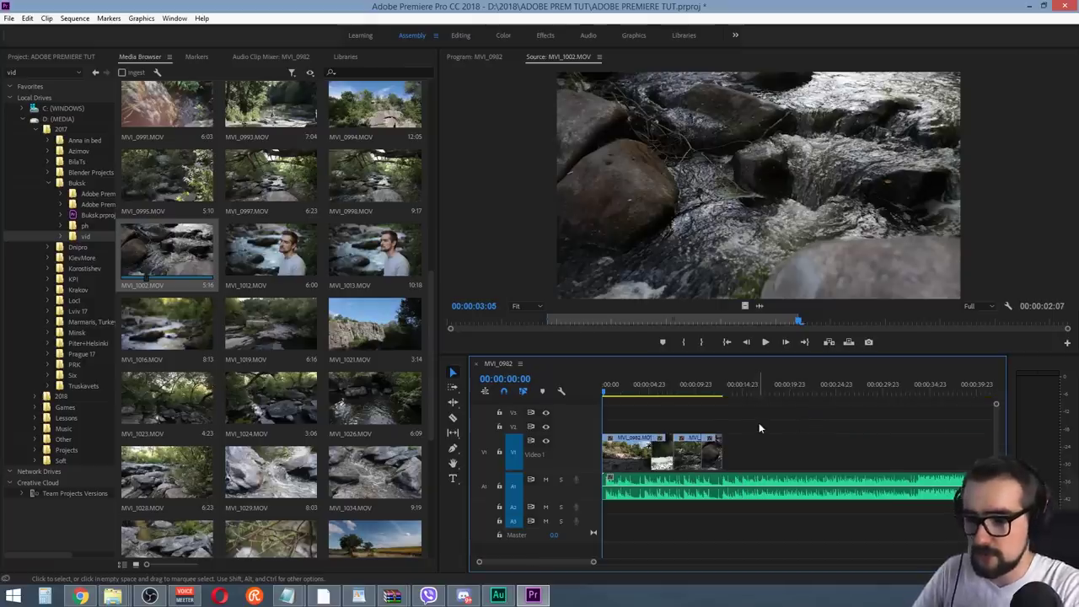
pyautogui.press('=')
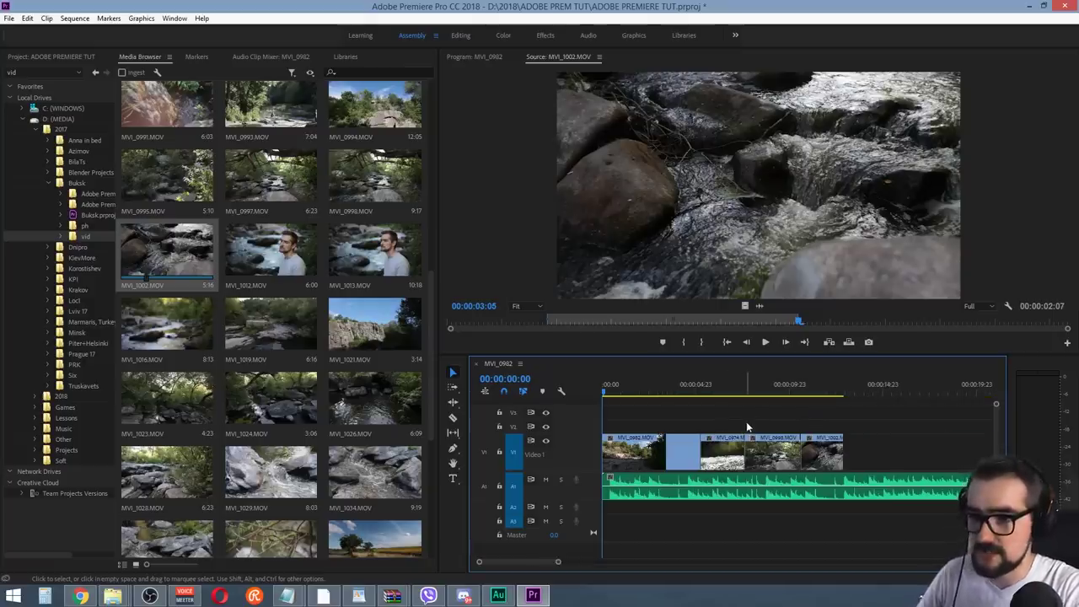
pyautogui.click(705, 252)
pyautogui.click(674, 415)
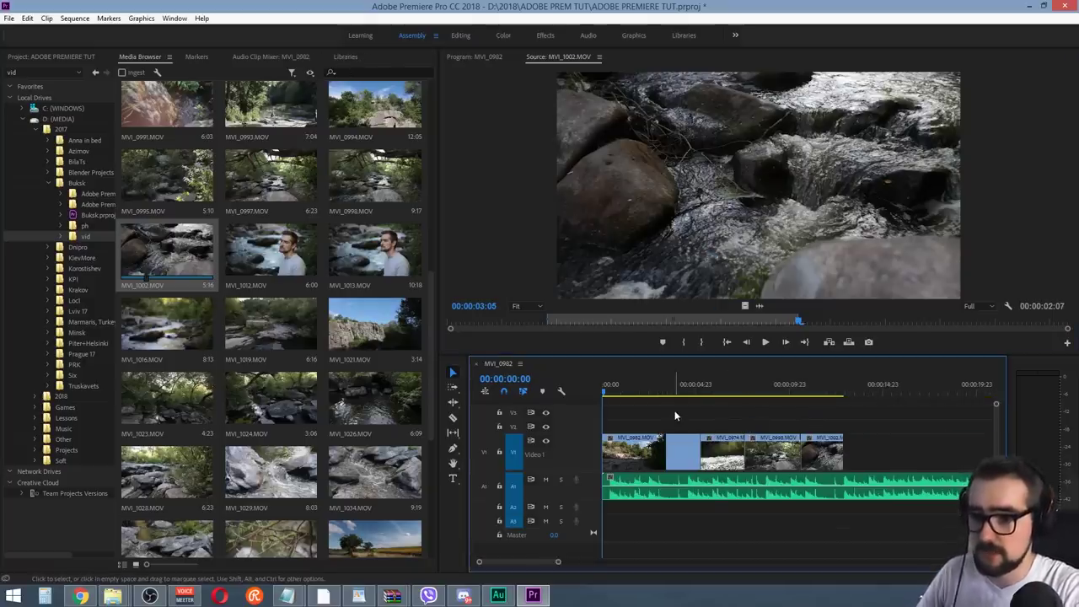
pyautogui.press('space')
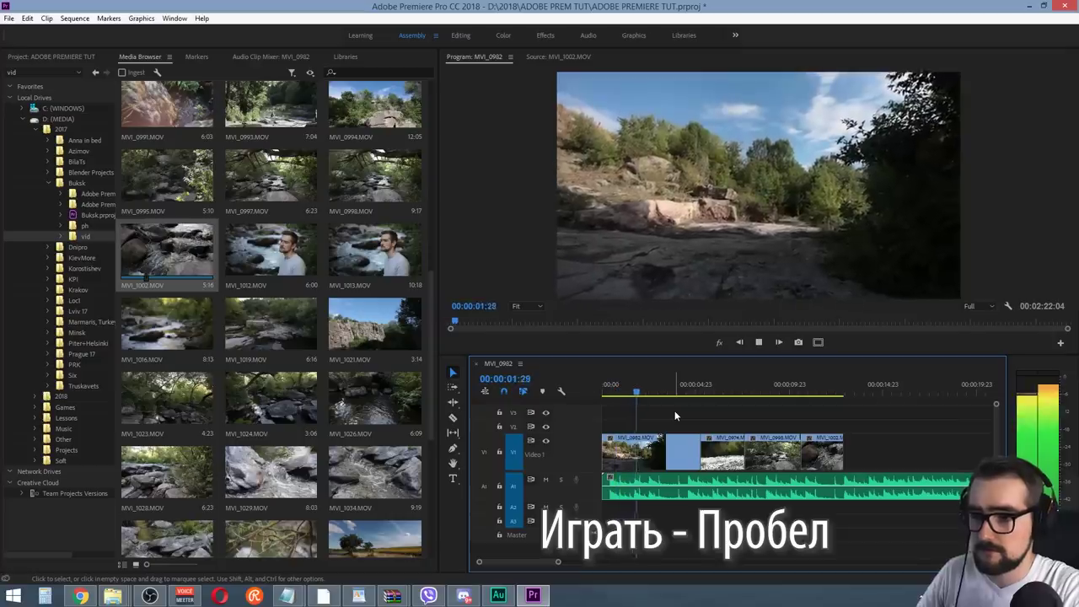
pyautogui.press('space')
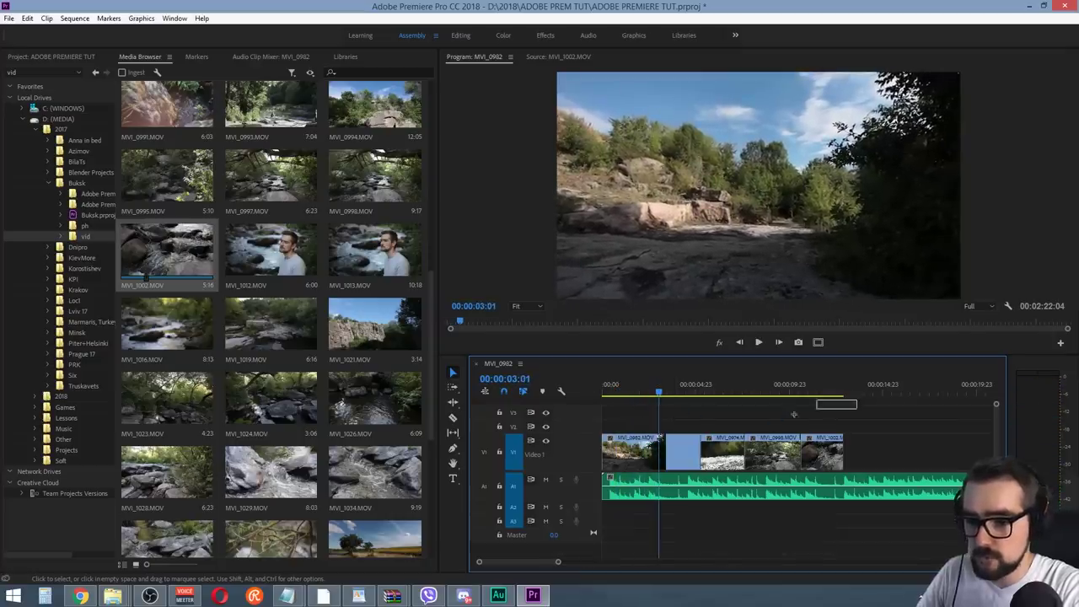
# Marquee-select the later V1 clips and slide them left to close the gap after MVI_0982
pyautogui.moveTo(793, 414); pyautogui.dragTo(805, 451)
pyautogui.click(613, 396)
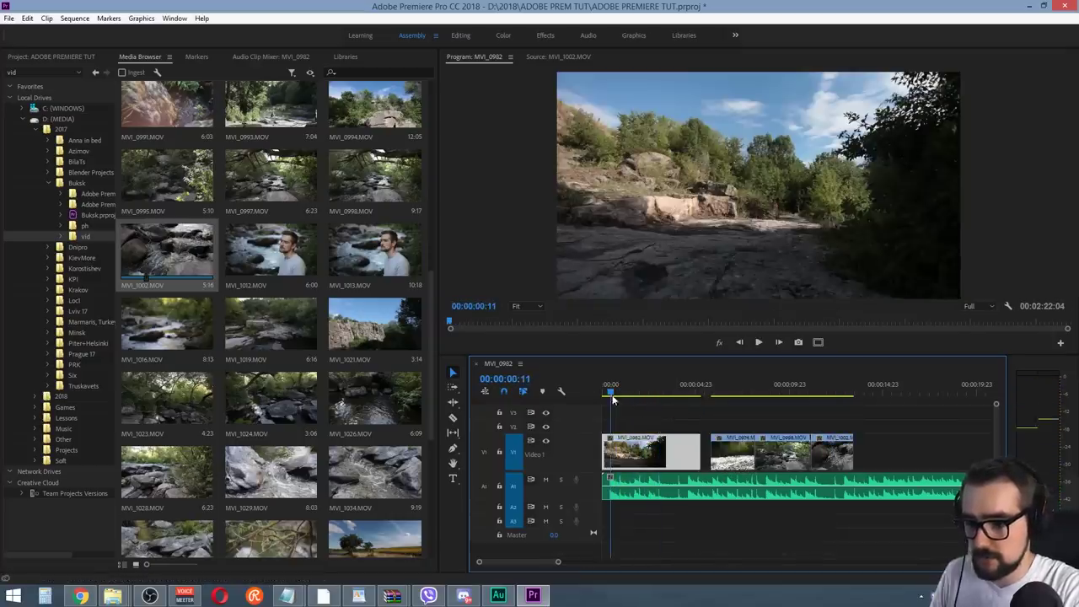
pyautogui.moveTo(613, 400); pyautogui.dragTo(868, 468)
pyautogui.moveTo(631, 435); pyautogui.dragTo(639, 435)
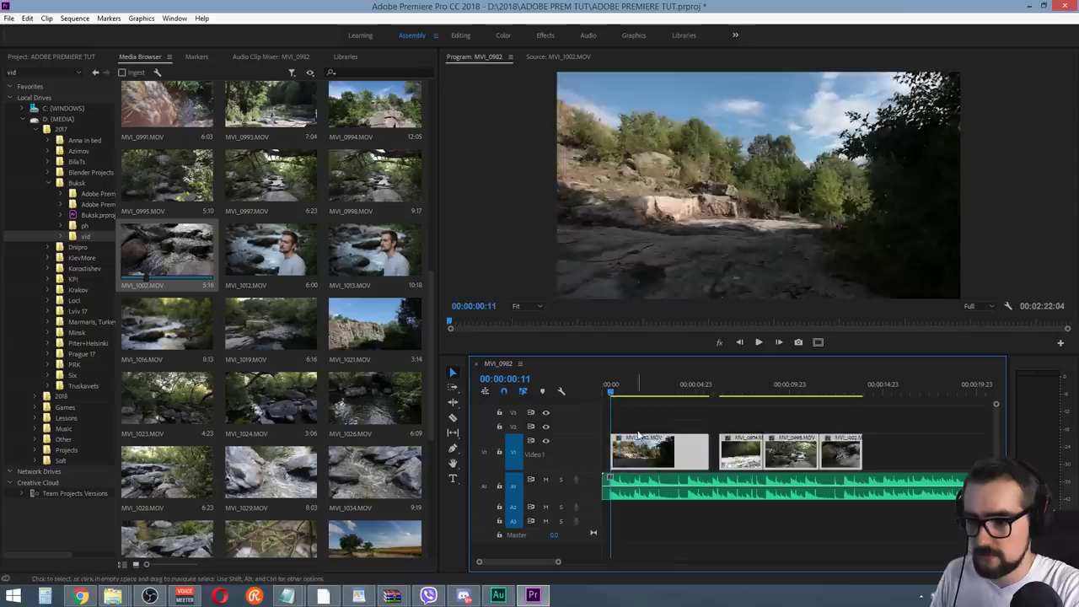
pyautogui.click(624, 419)
pyautogui.click(608, 388)
pyautogui.press('space')
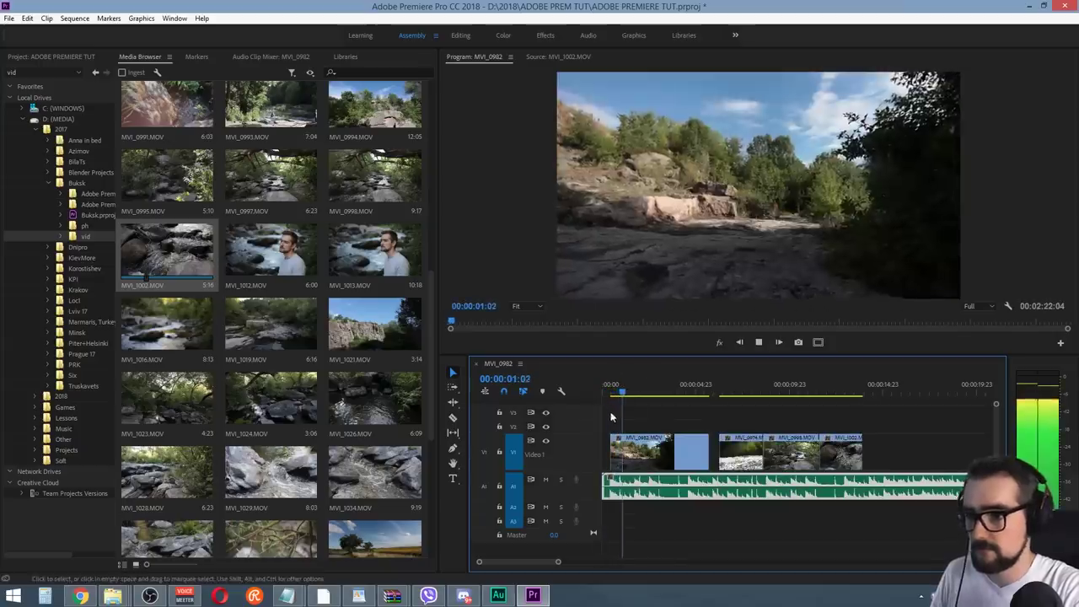
pyautogui.press('space')
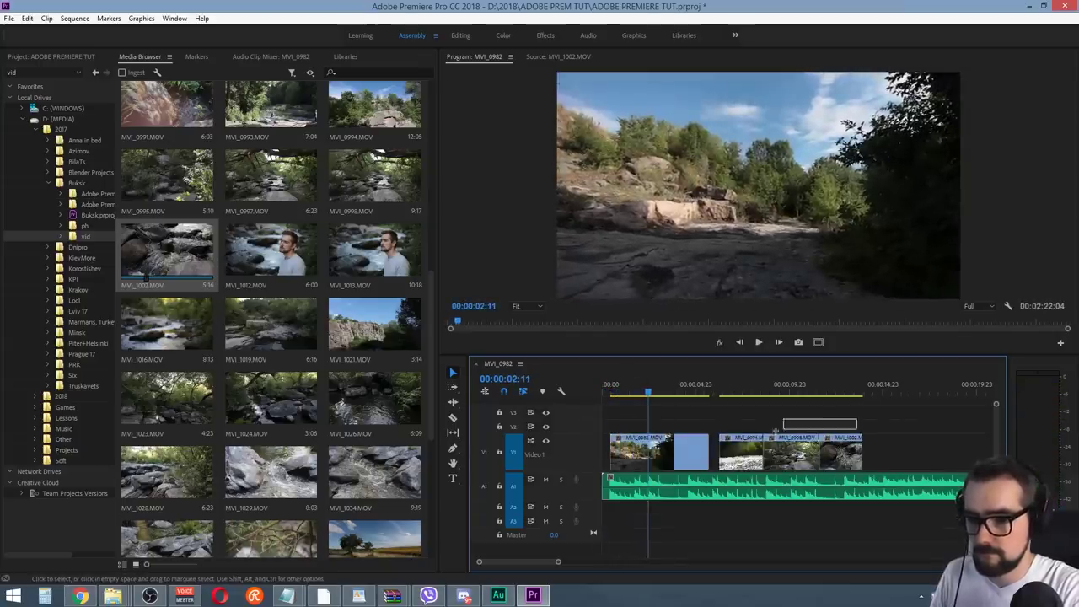
pyautogui.moveTo(776, 430); pyautogui.dragTo(676, 448)
pyautogui.click(598, 392)
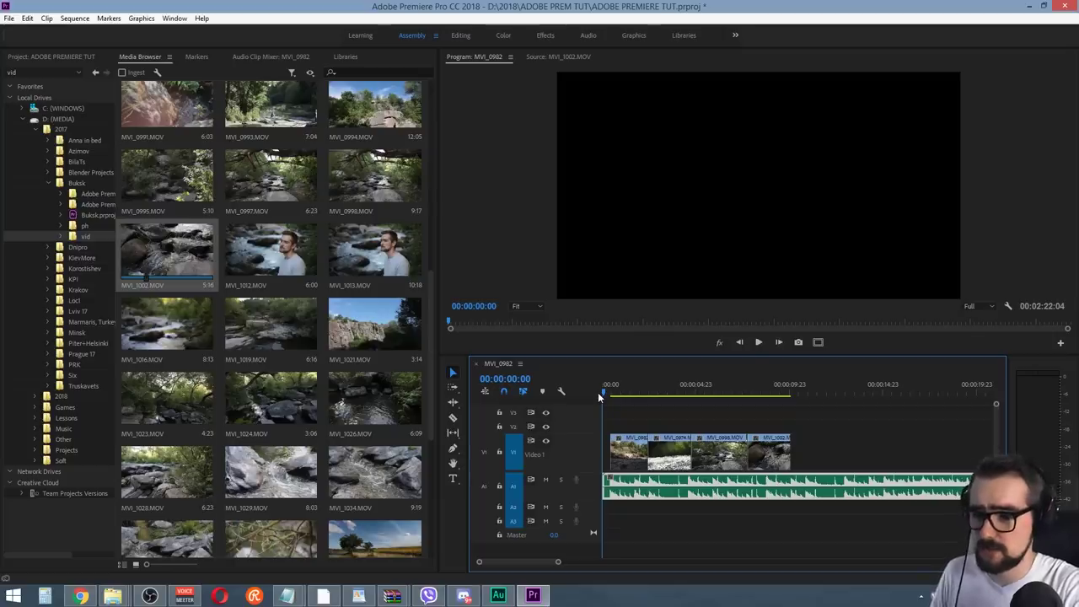
# Trim the MVI_0974 to MVI_0998 cut so it comes earlier
pyautogui.press('space')
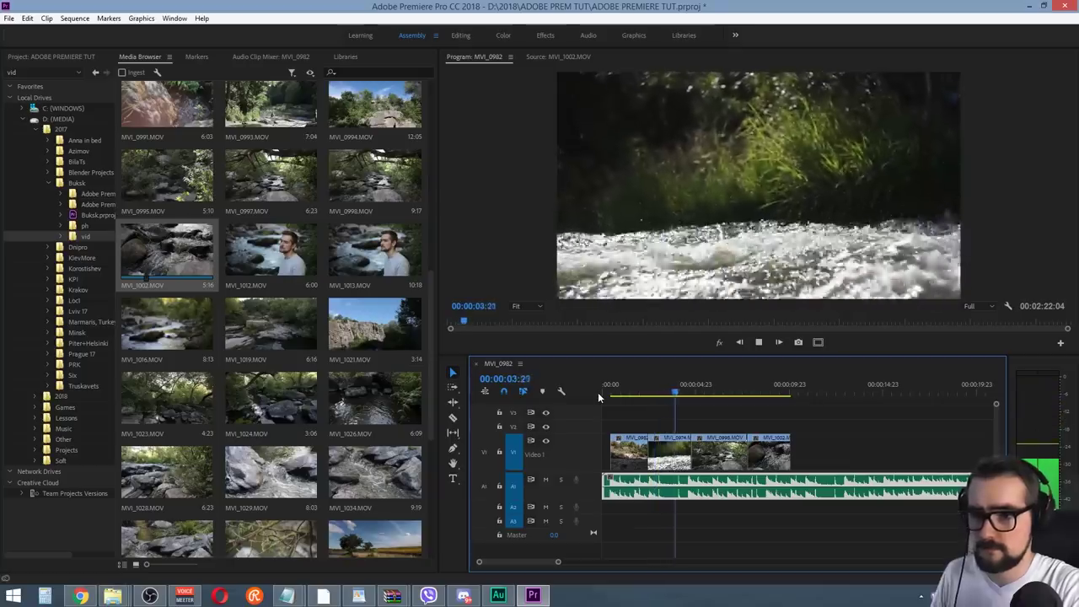
pyautogui.press('space')
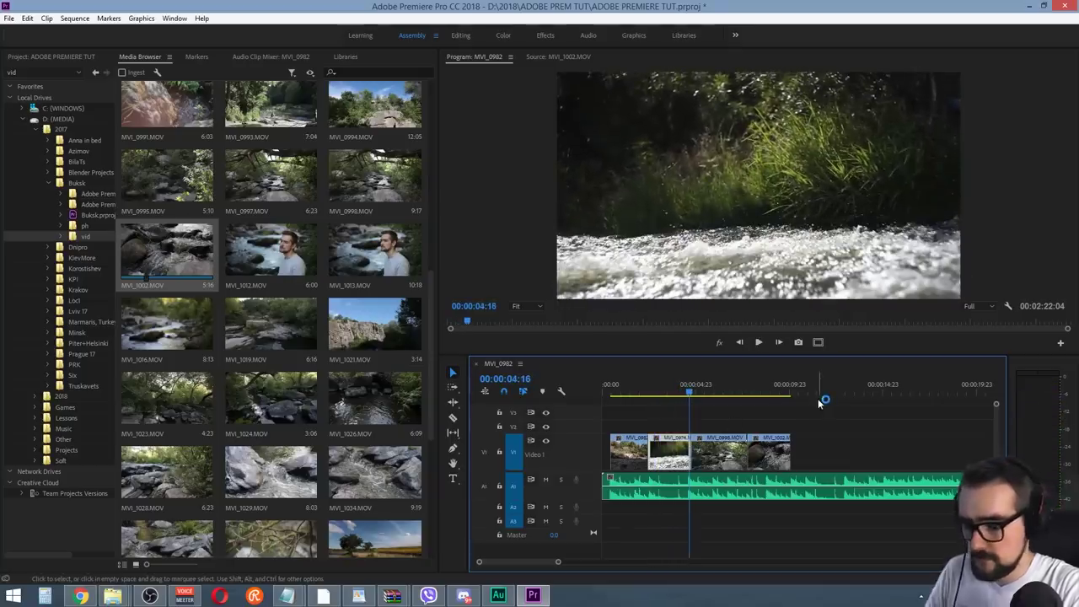
pyautogui.press('=')
pyautogui.press('=')
pyautogui.scroll(-3, 826, 417)
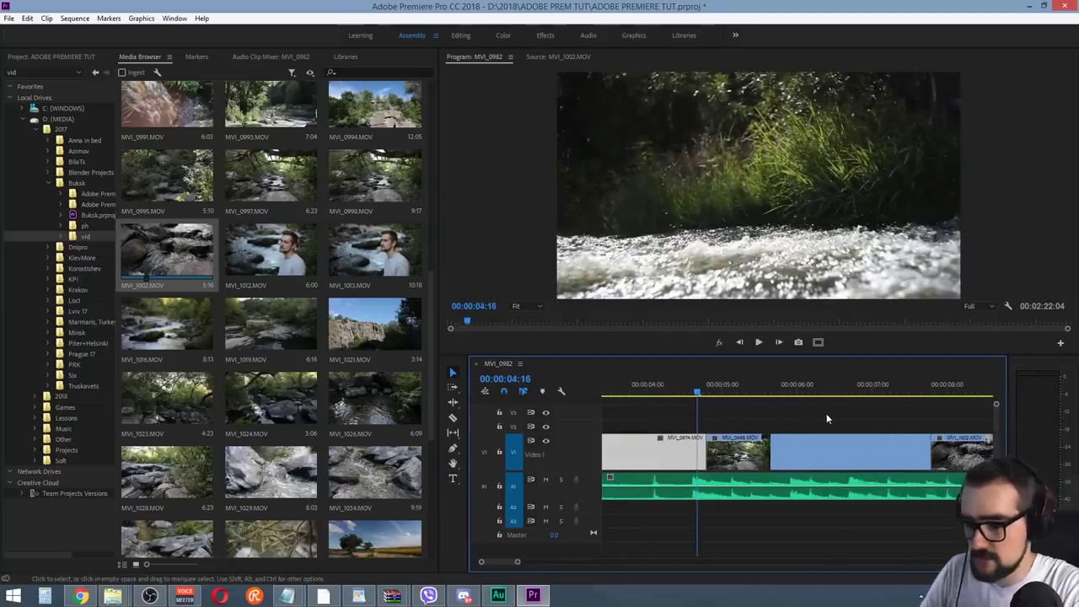
pyautogui.scroll(-1, 826, 417)
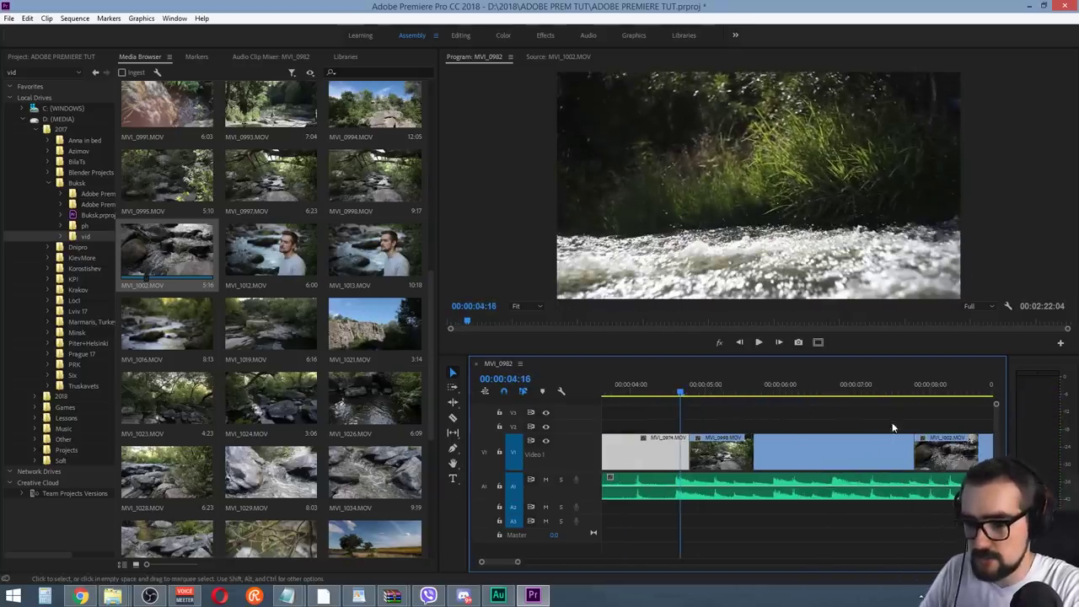
pyautogui.click(674, 386)
pyautogui.moveTo(689, 445); pyautogui.dragTo(705, 445)
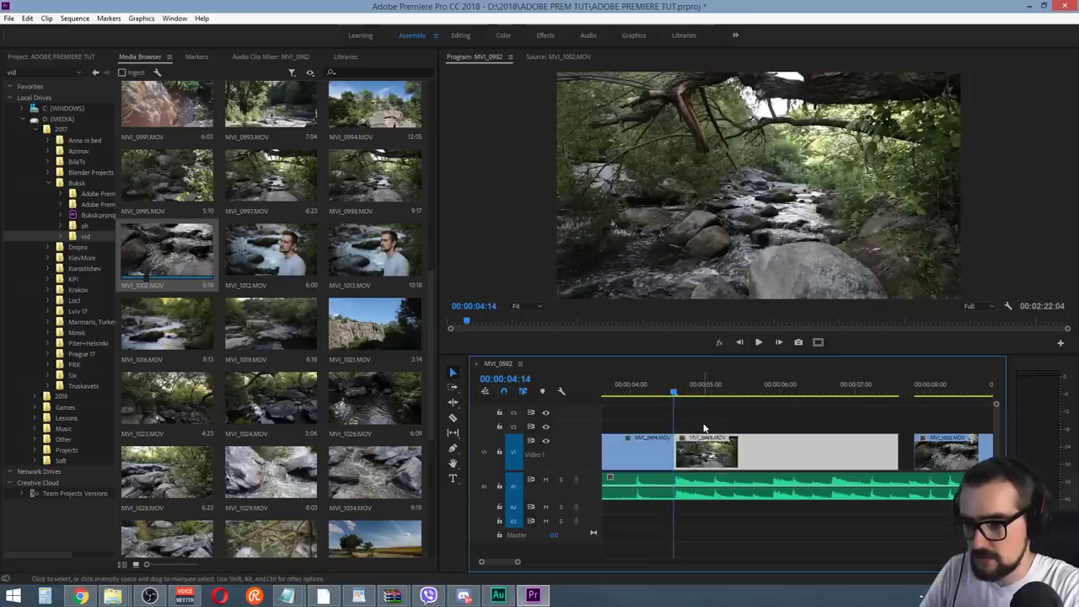
# Move MVI_1002 flush against MVI_0998 on V1 and review the sequence
pyautogui.press('-')
pyautogui.moveTo(906, 447); pyautogui.dragTo(897, 446)
pyautogui.press('Home')
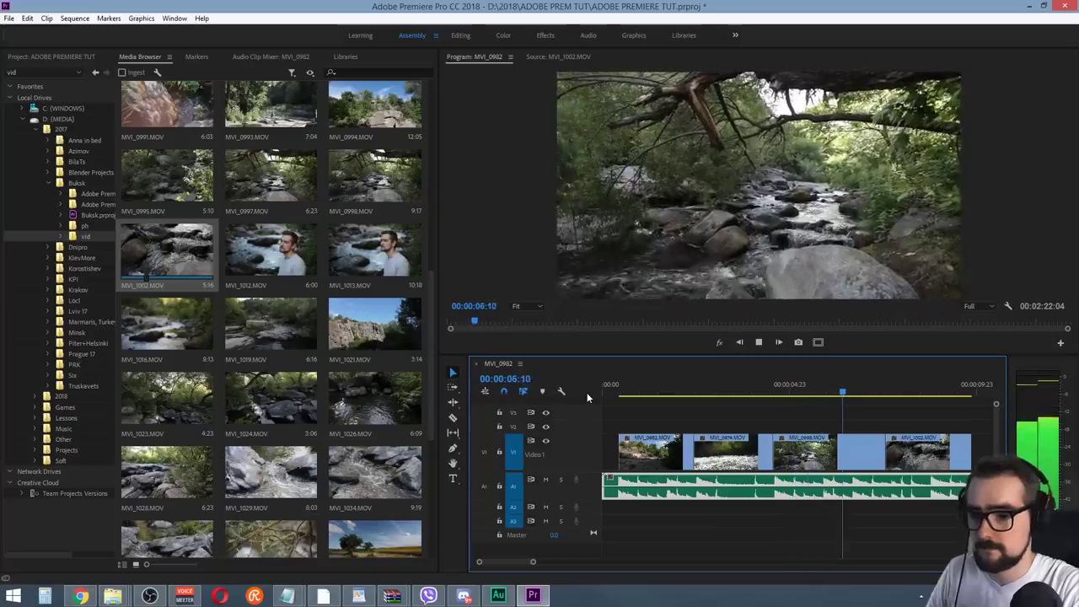
pyautogui.press('space')
pyautogui.press('=')
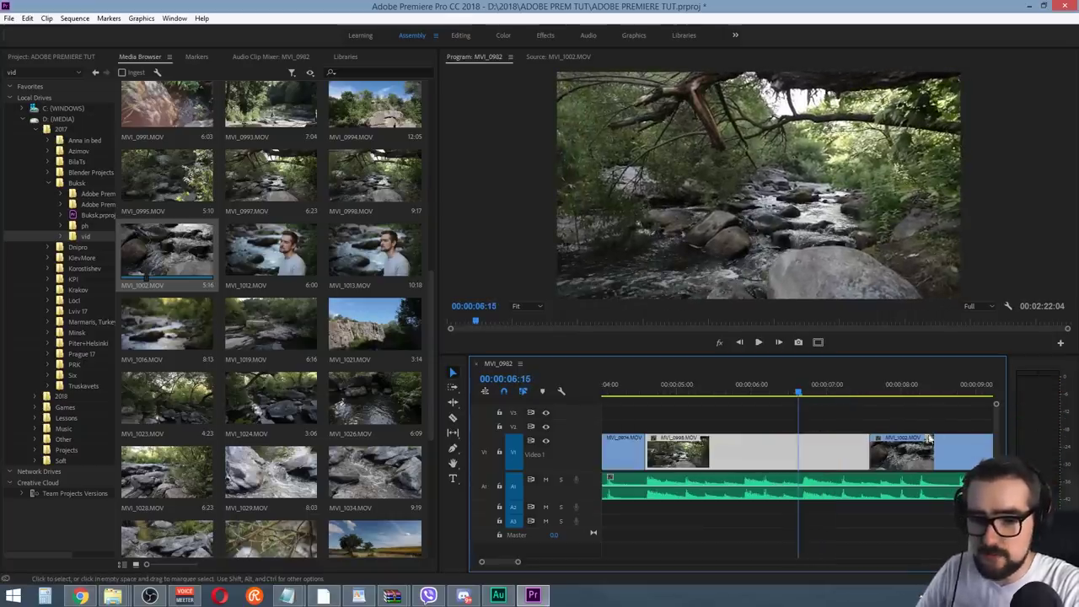
pyautogui.moveTo(893, 447); pyautogui.dragTo(832, 445)
pyautogui.press('\\')
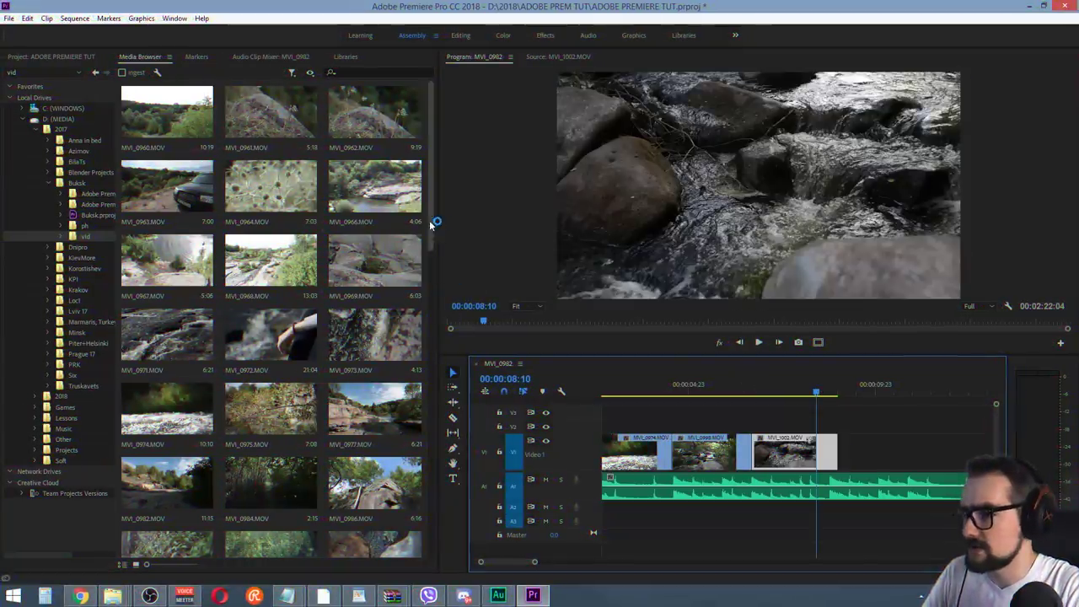
# Mark an In/Out excerpt of MVI_0986 and place it on V1 after MVI_1002
pyautogui.moveTo(429, 222); pyautogui.dragTo(440, 303)
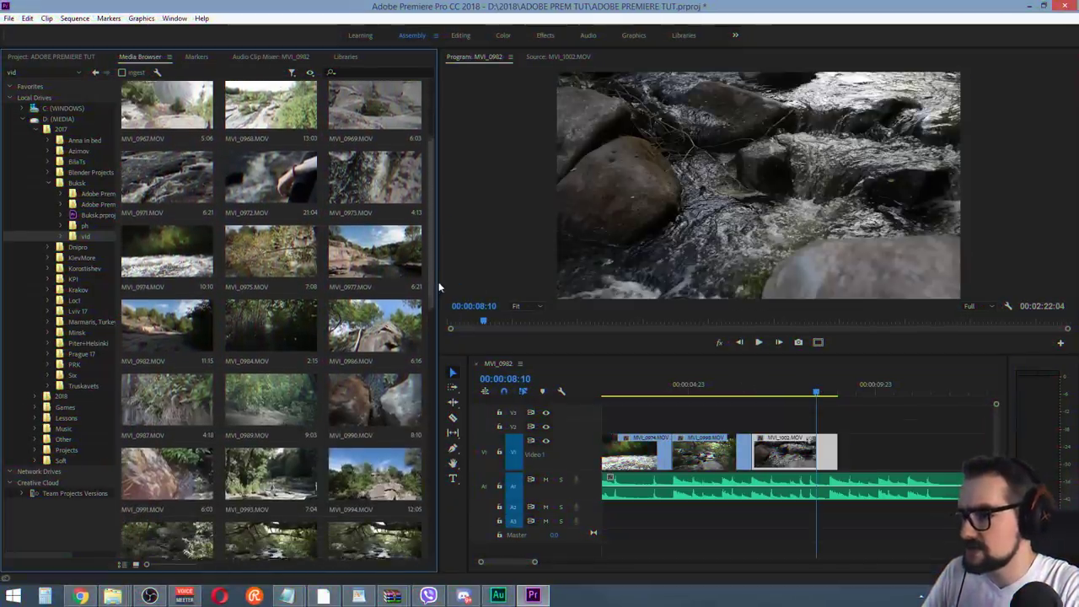
pyautogui.doubleClick(382, 268)
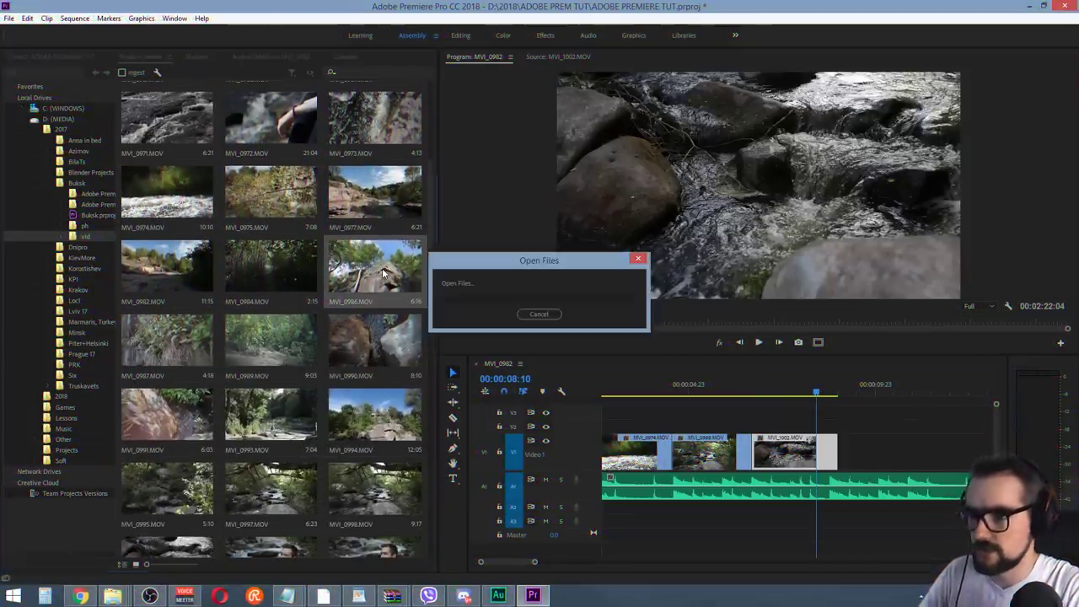
pyautogui.click(758, 342)
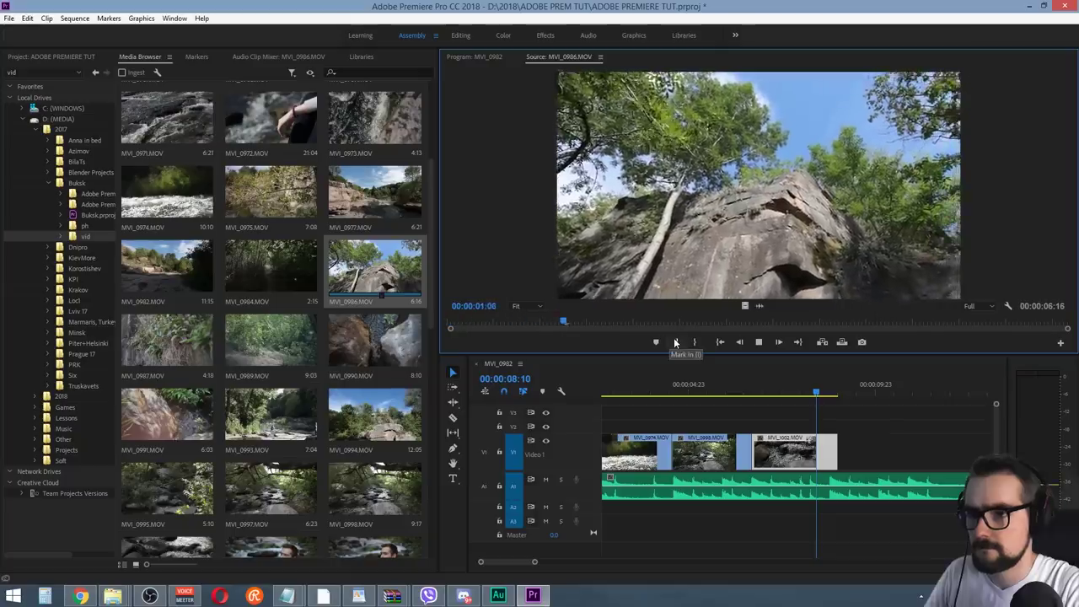
pyautogui.click(675, 341)
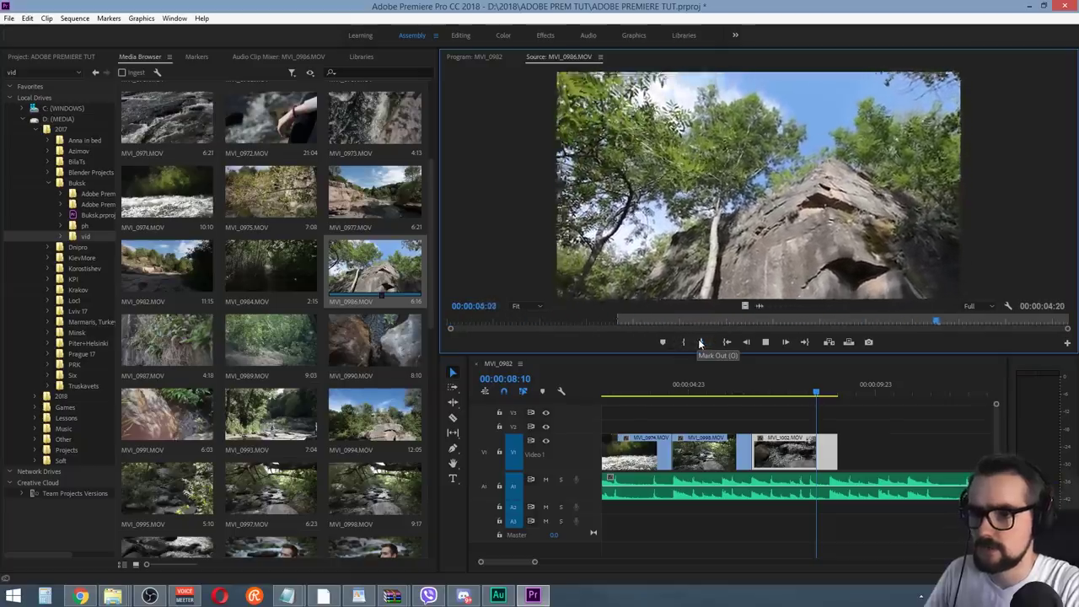
pyautogui.click(699, 341)
pyautogui.moveTo(744, 305); pyautogui.dragTo(851, 446)
pyautogui.scroll(-2, 741, 433)
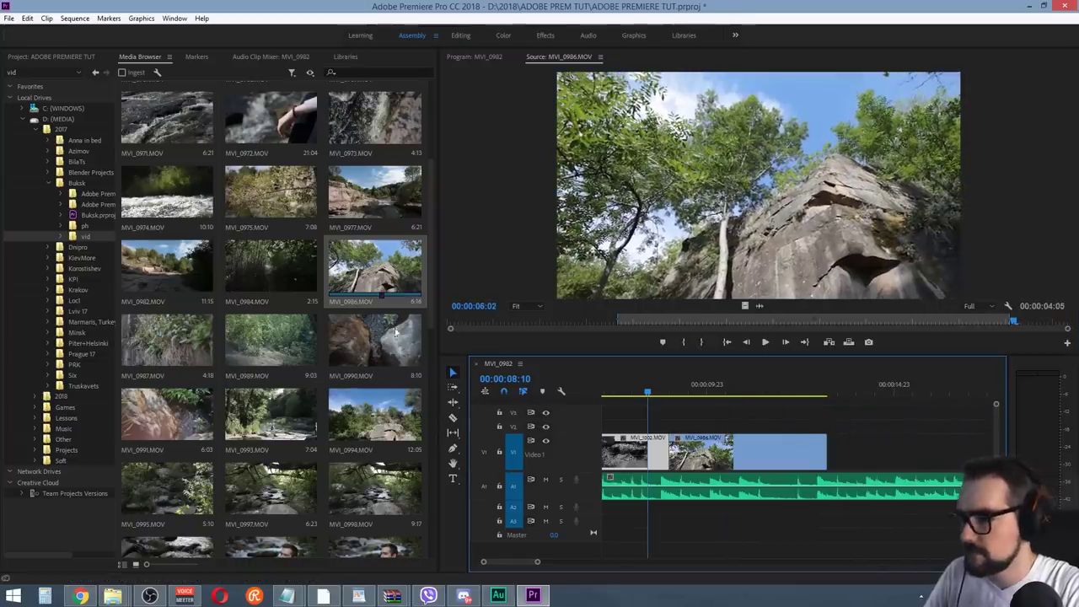
pyautogui.scroll(-1, 434, 294)
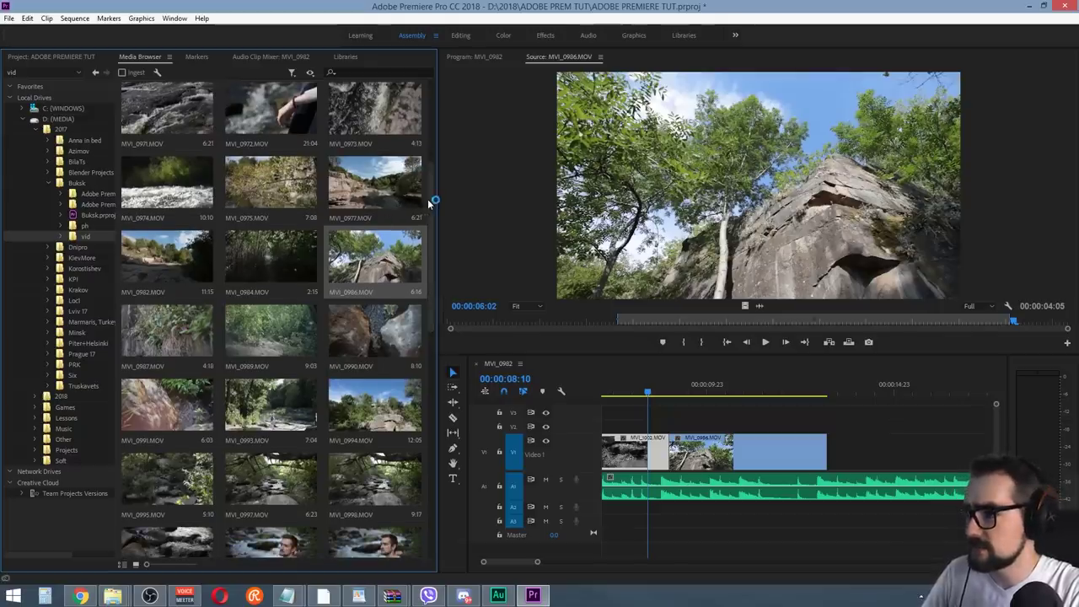
pyautogui.click(294, 195)
# Mark a 00:00:02:09 excerpt of MVI_0975 and place it at the end of V1
pyautogui.doubleClick(294, 195)
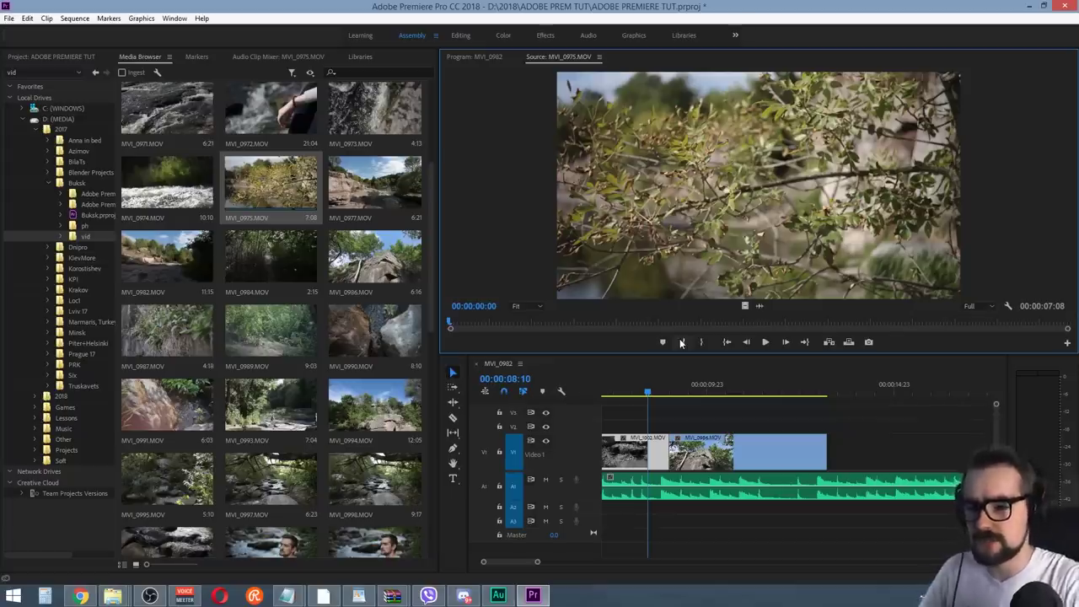
pyautogui.press('space')
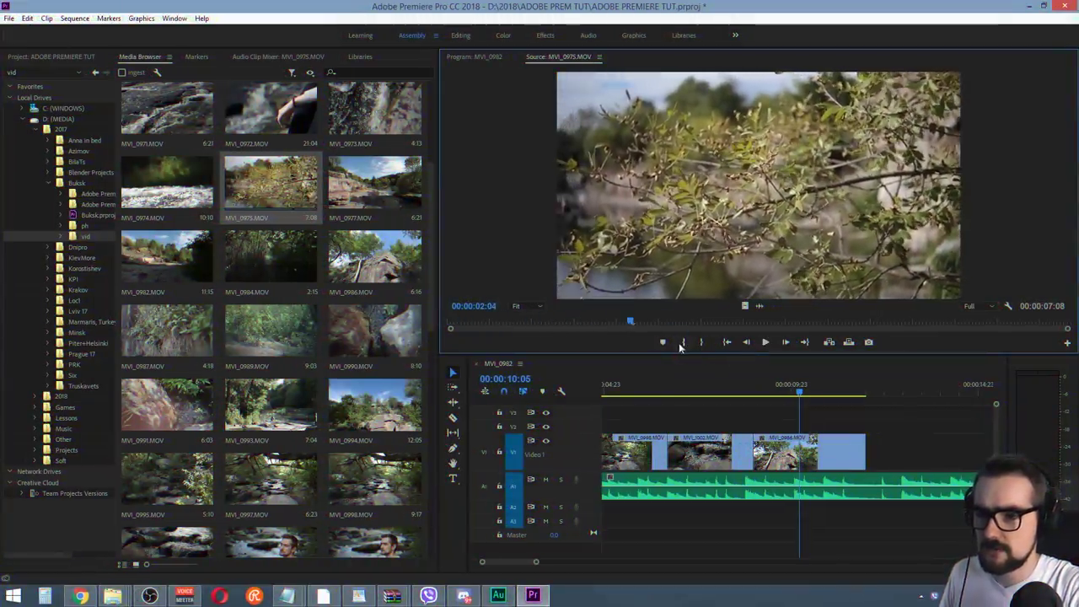
pyautogui.click(683, 341)
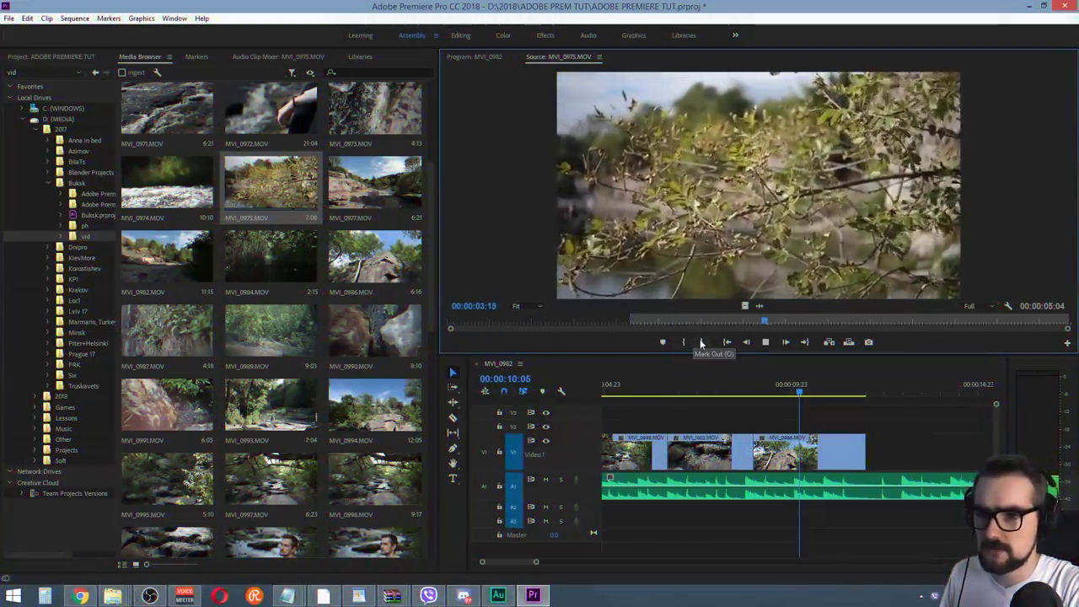
pyautogui.click(699, 341)
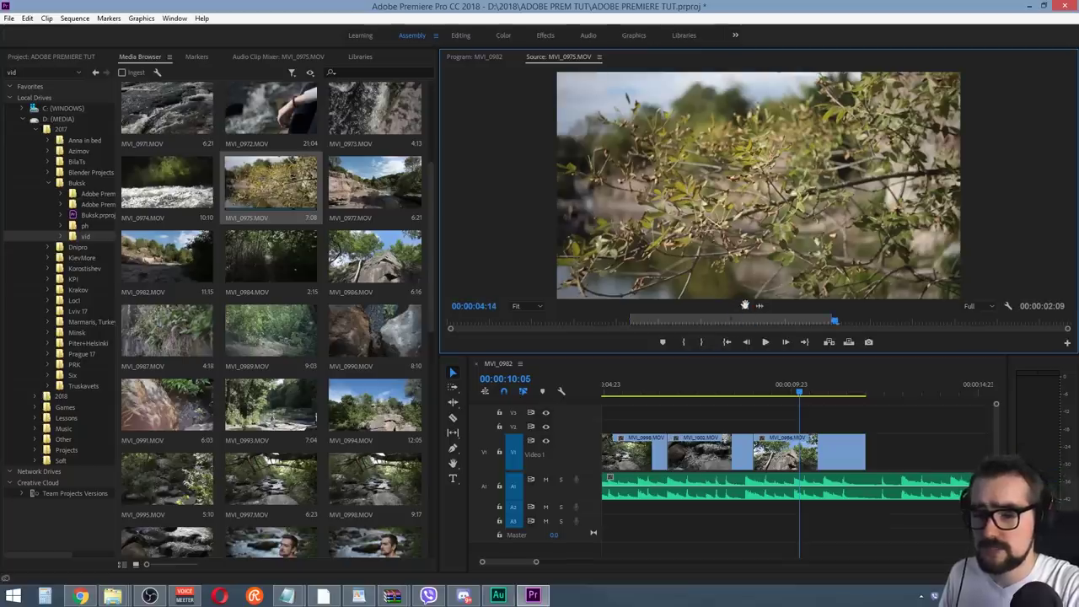
pyautogui.moveTo(911, 370); pyautogui.dragTo(868, 422)
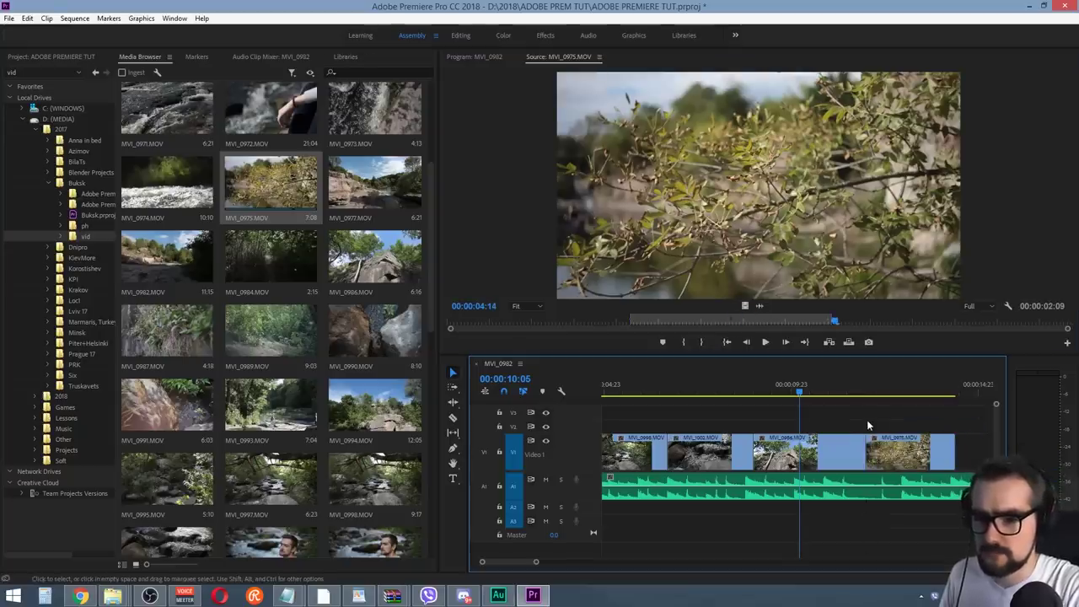
pyautogui.click(725, 384)
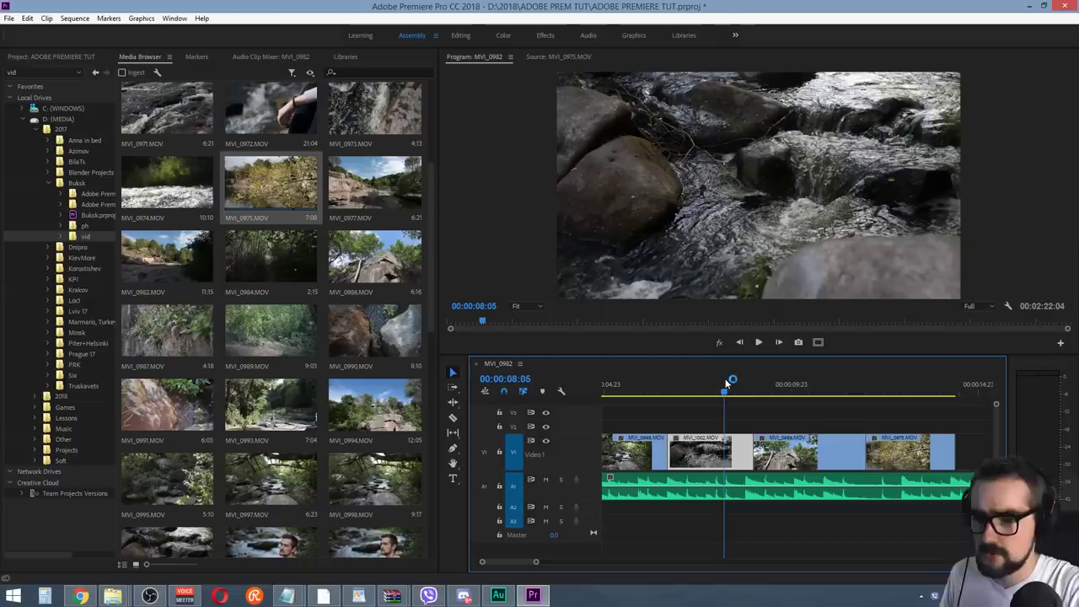
# Nudge MVI_0984 left and delete the empty gap before MVI_0975
pyautogui.click(743, 384)
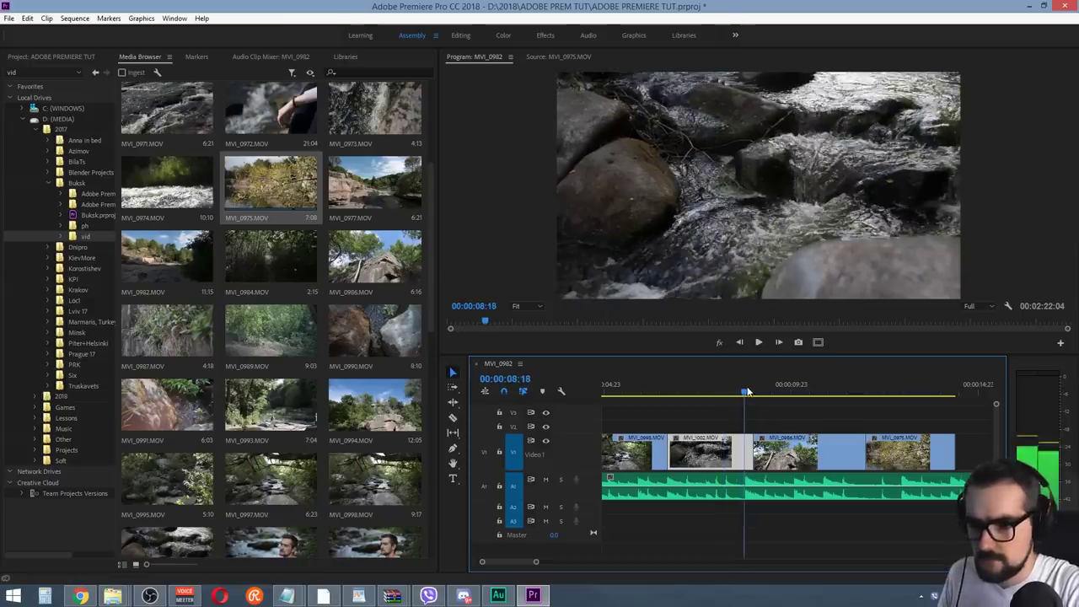
pyautogui.moveTo(780, 444); pyautogui.dragTo(770, 444)
pyautogui.click(699, 385)
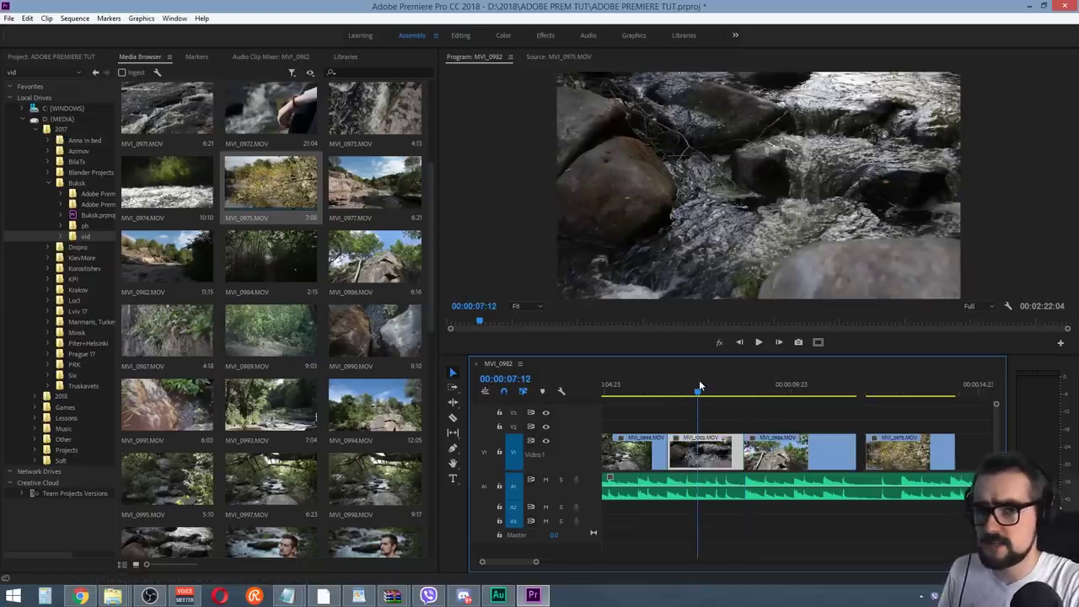
pyautogui.press('space')
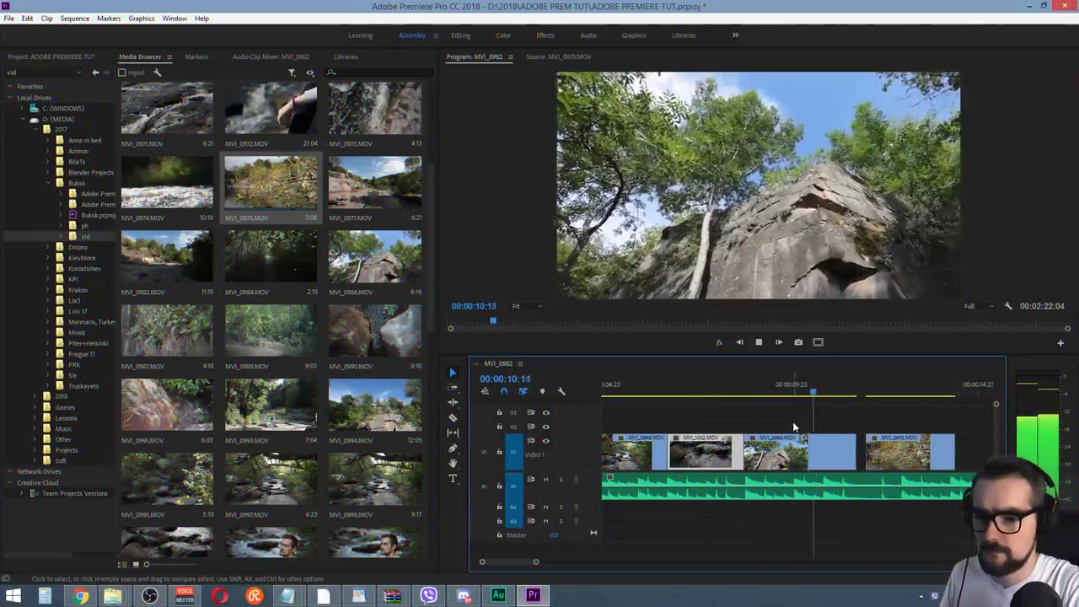
pyautogui.press('space')
pyautogui.click(834, 451)
pyautogui.press('Delete')
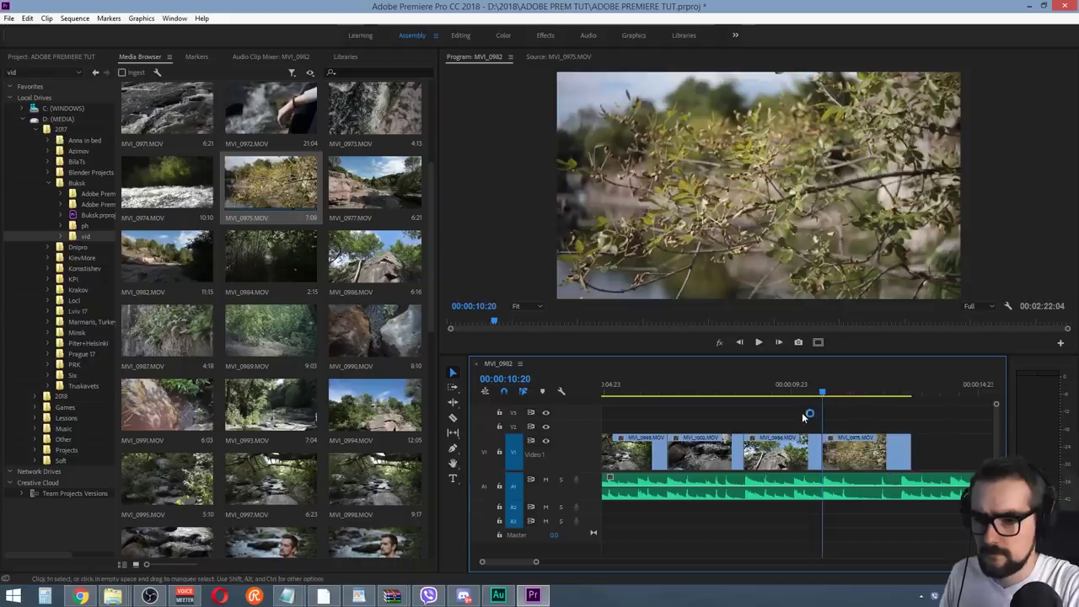
# Trim MVI_0975's end so the video track finishes around 00:00:12:22
pyautogui.press('space')
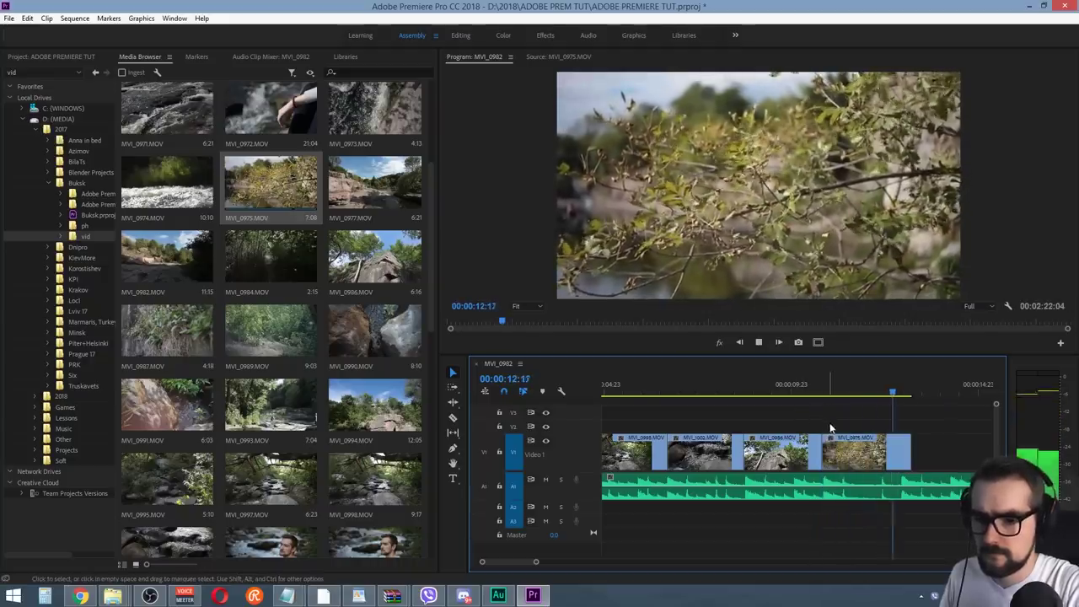
pyautogui.press('space')
pyautogui.click(888, 434)
pyautogui.moveTo(913, 440)
pyautogui.mouseDown()
pyautogui.moveTo(894, 439)
pyautogui.moveTo(937, 441)
pyautogui.moveTo(894, 448)
pyautogui.mouseUp()
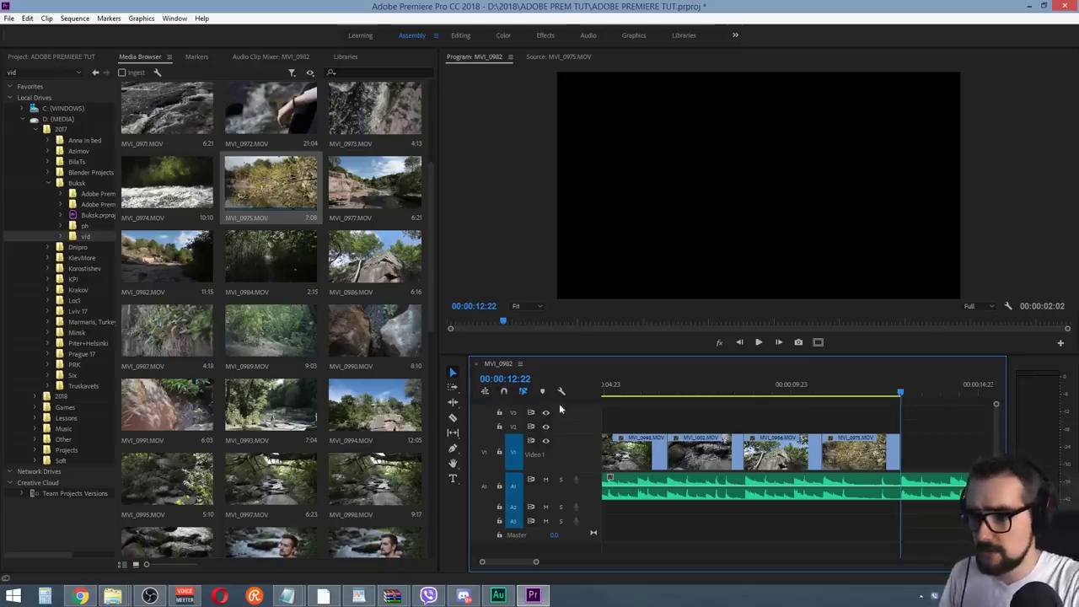
pyautogui.moveTo(898, 444)
pyautogui.mouseDown()
pyautogui.moveTo(910, 454)
pyautogui.moveTo(905, 444)
pyautogui.mouseUp()
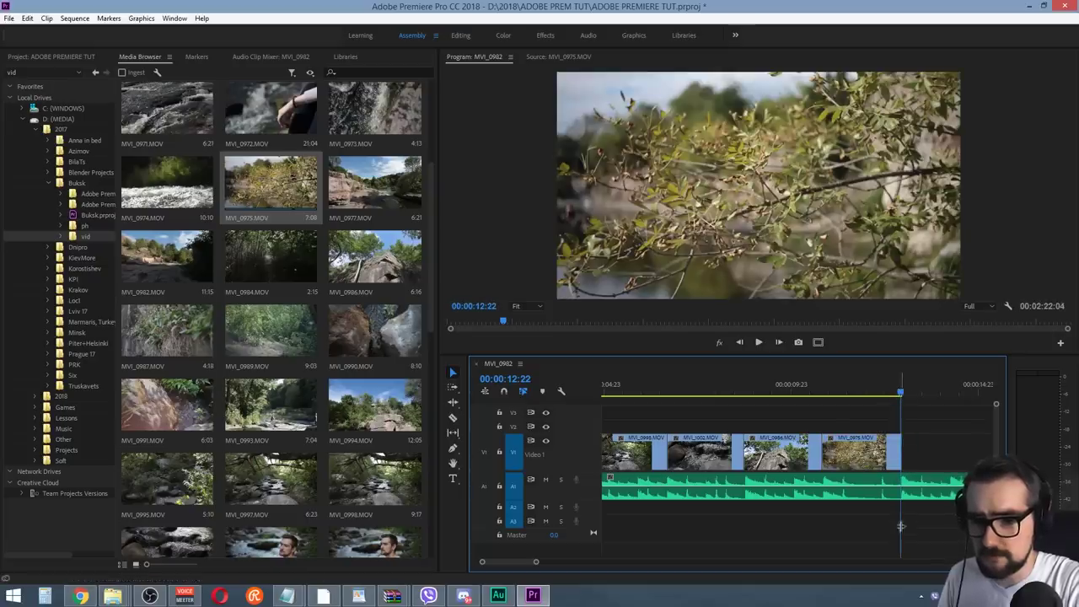
# Turn on snapping and trim MVI_0975's end to the playhead, just before 13 seconds
pyautogui.press('=')
pyautogui.press('=')
pyautogui.press('=')
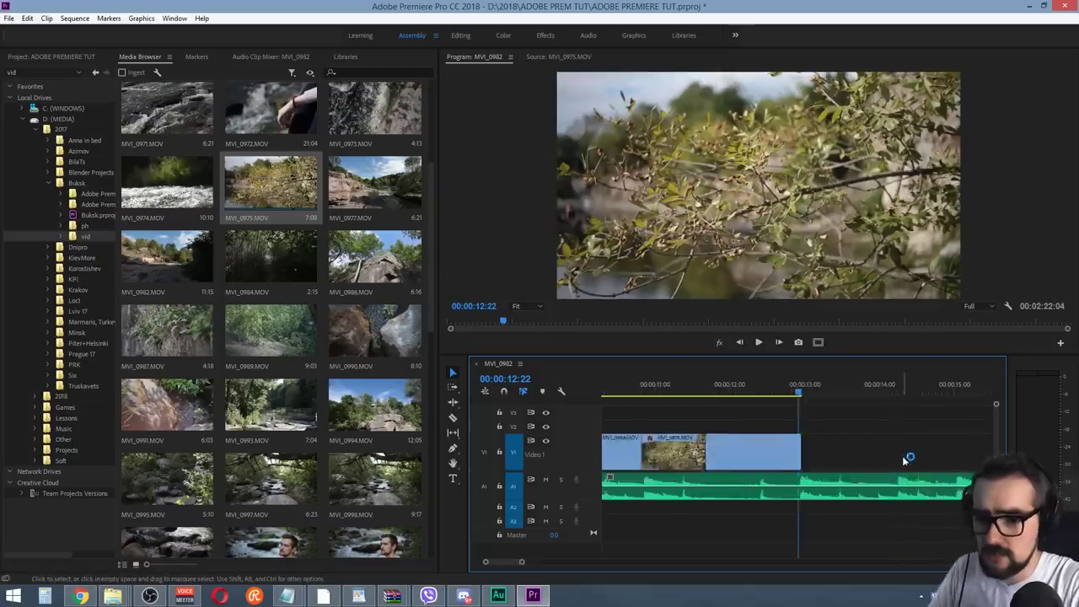
pyautogui.moveTo(805, 447); pyautogui.dragTo(800, 444)
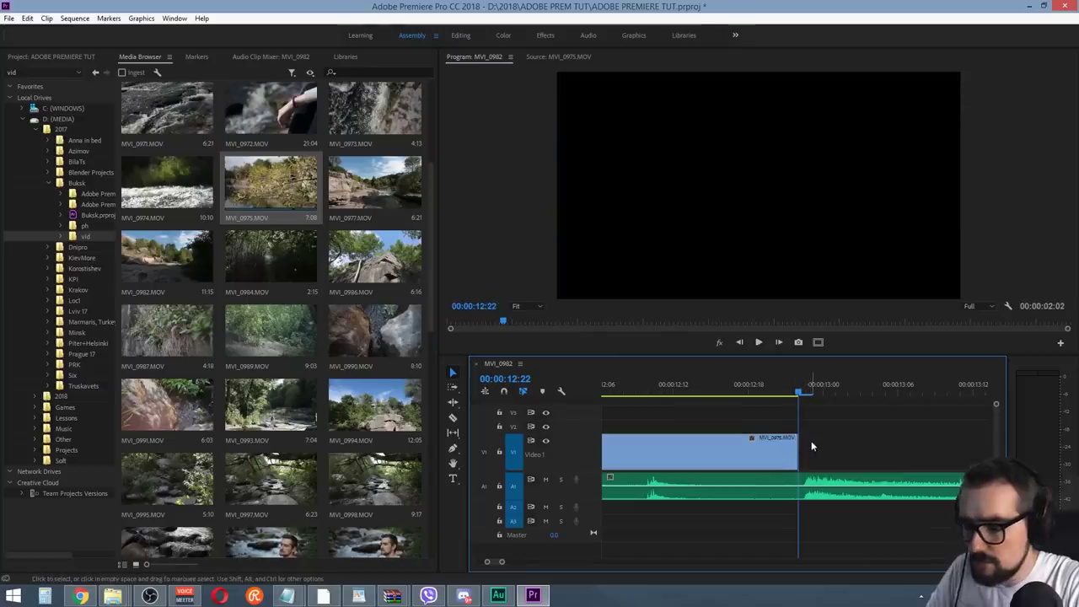
pyautogui.press('-')
pyautogui.press('-')
pyautogui.press('-')
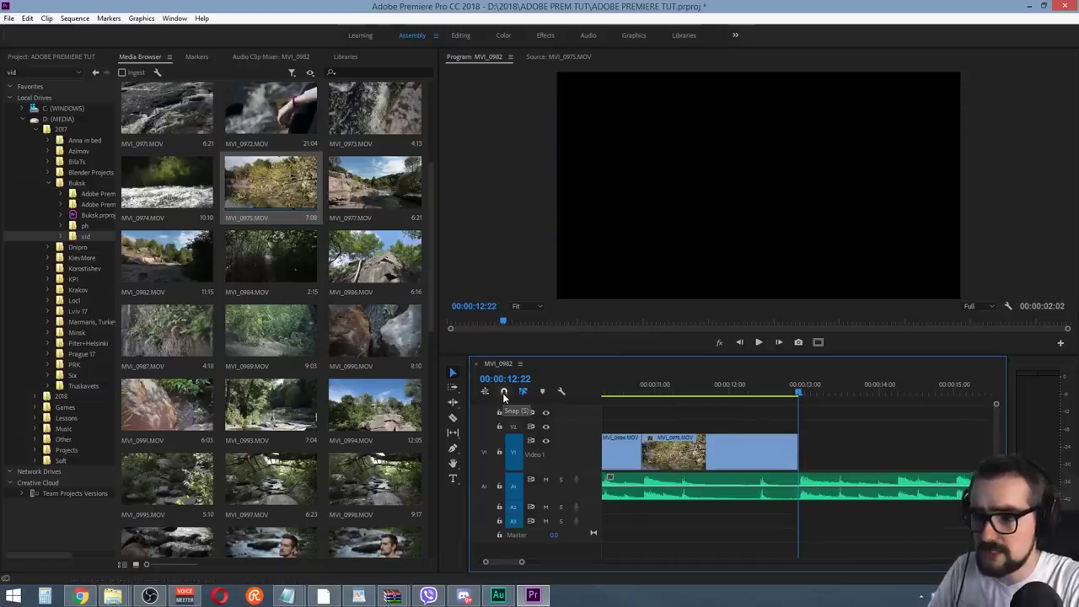
pyautogui.click(503, 392)
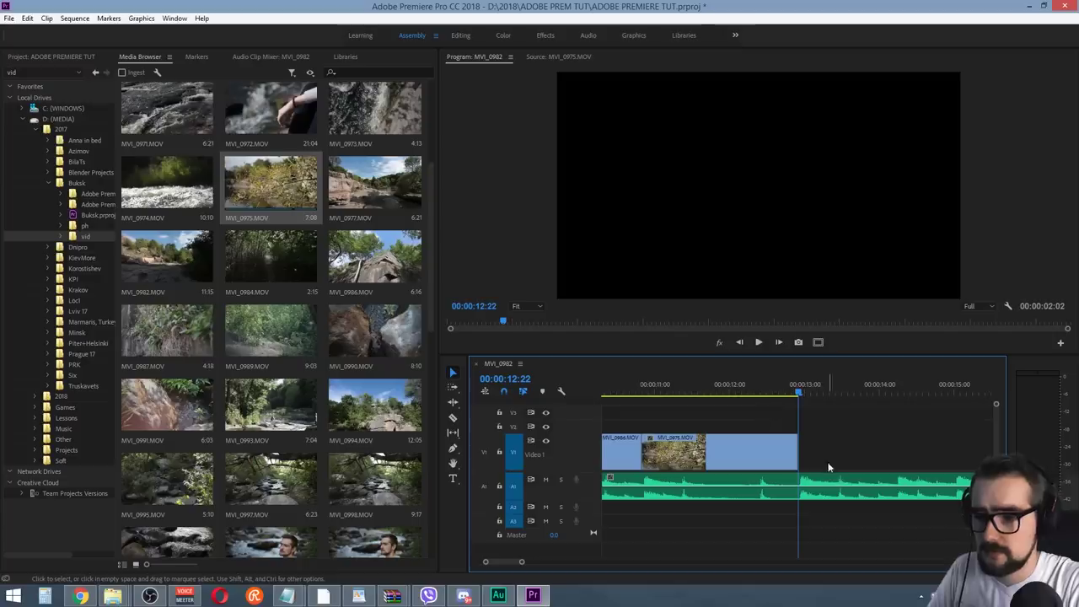
pyautogui.moveTo(791, 441)
pyautogui.mouseDown()
pyautogui.moveTo(794, 453)
pyautogui.moveTo(803, 445)
pyautogui.mouseUp()
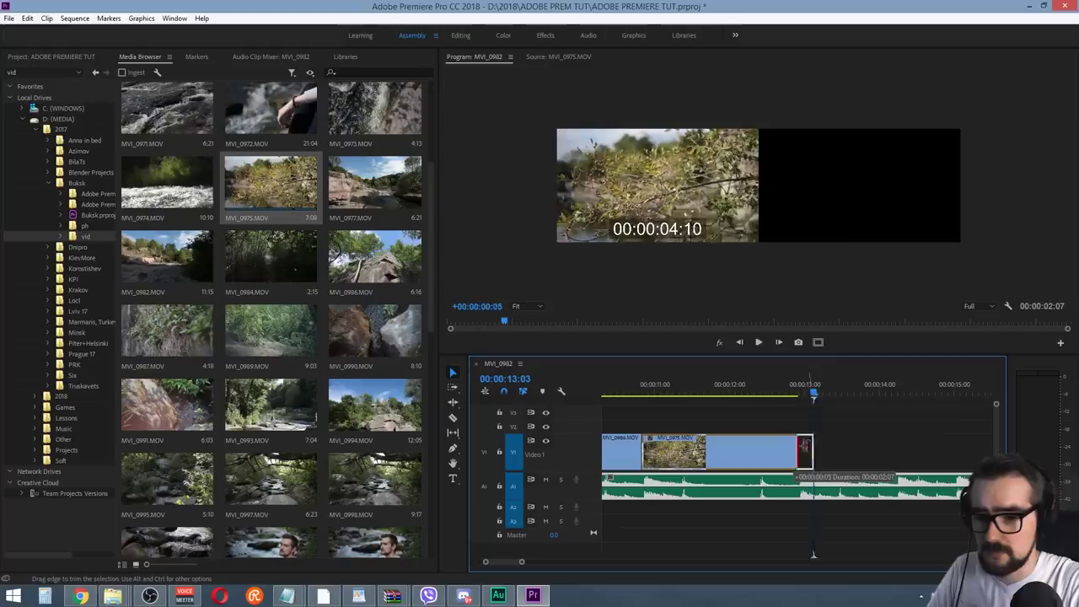
pyautogui.moveTo(645, 442); pyautogui.dragTo(835, 462)
# Preview MVI_0984 and park the sequence playhead at 11:15
pyautogui.scroll(2, 434, 234)
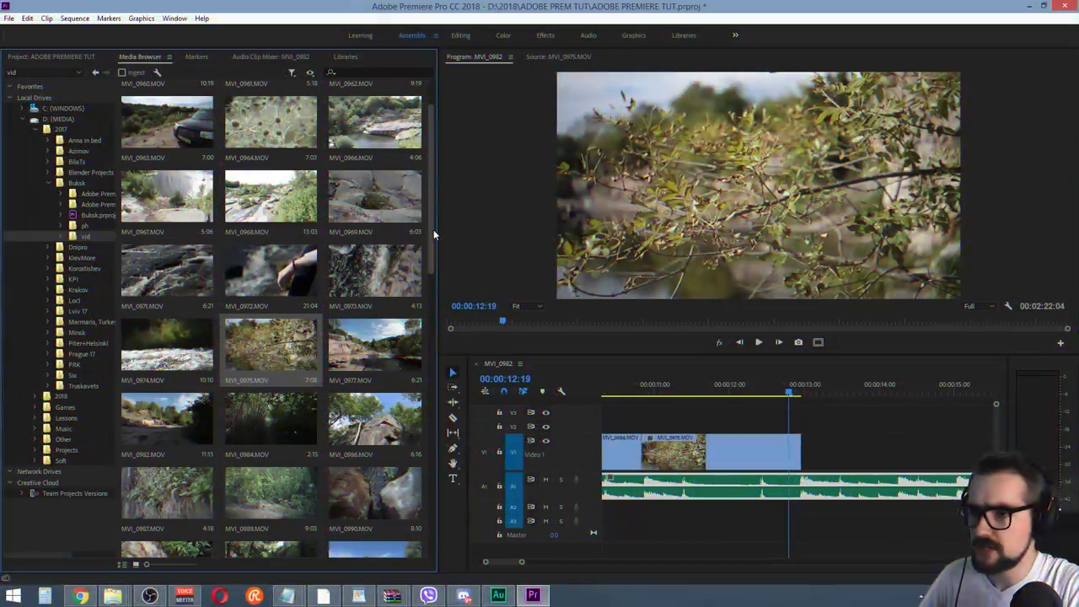
pyautogui.scroll(-1, 431, 254)
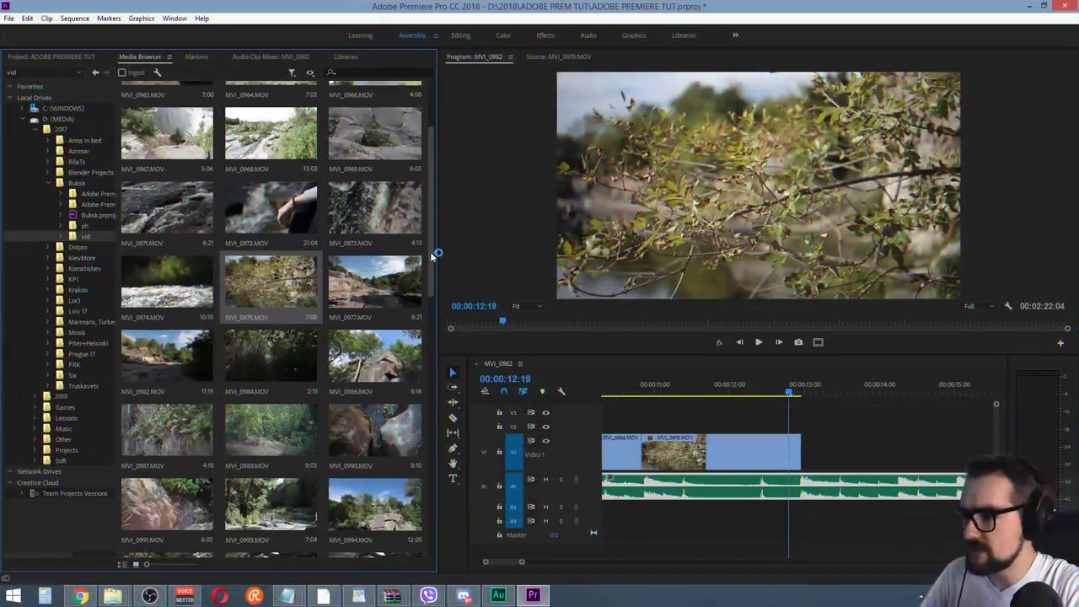
pyautogui.scroll(-2, 432, 261)
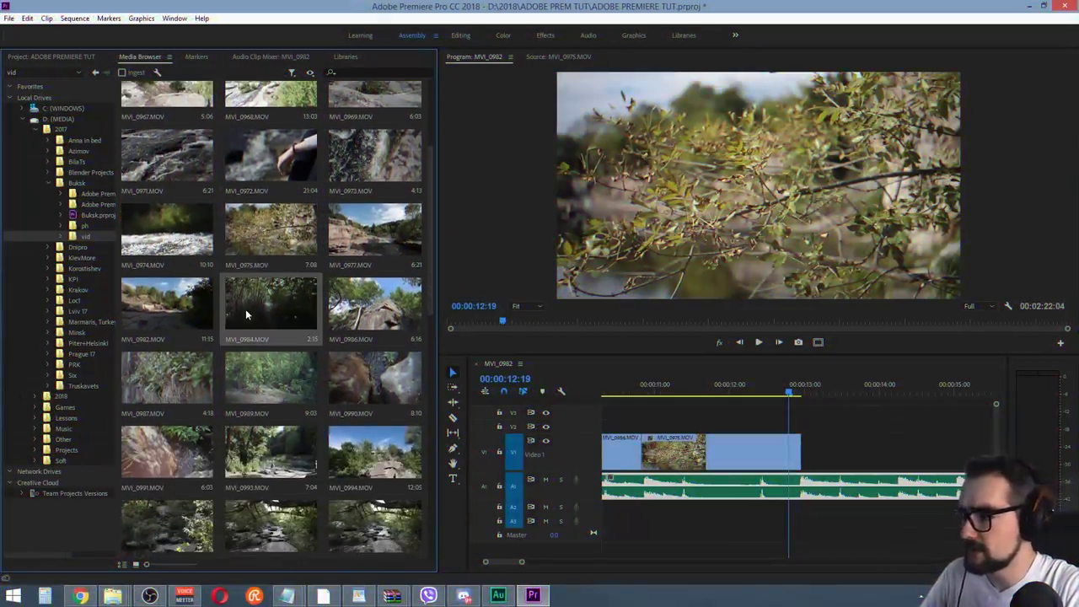
pyautogui.doubleClick(246, 314)
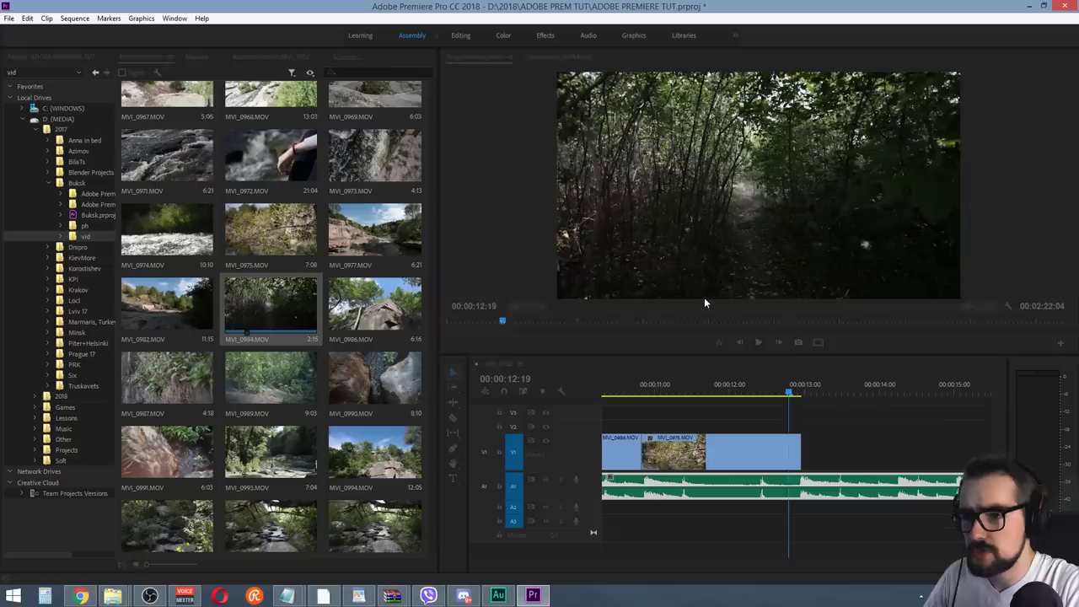
pyautogui.press('space')
pyautogui.press('space')
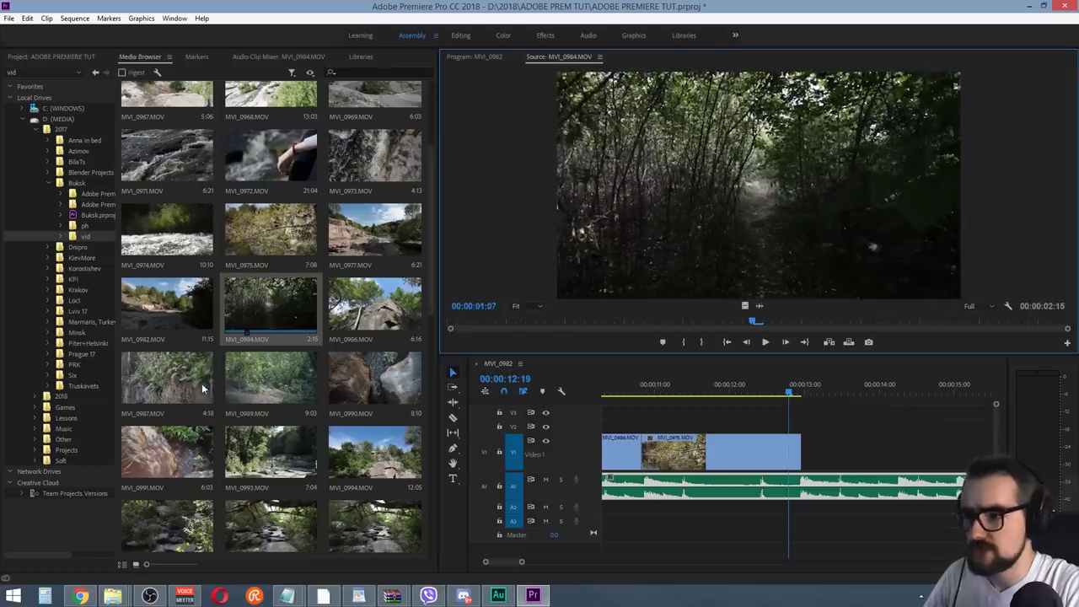
pyautogui.scroll(-3, 431, 279)
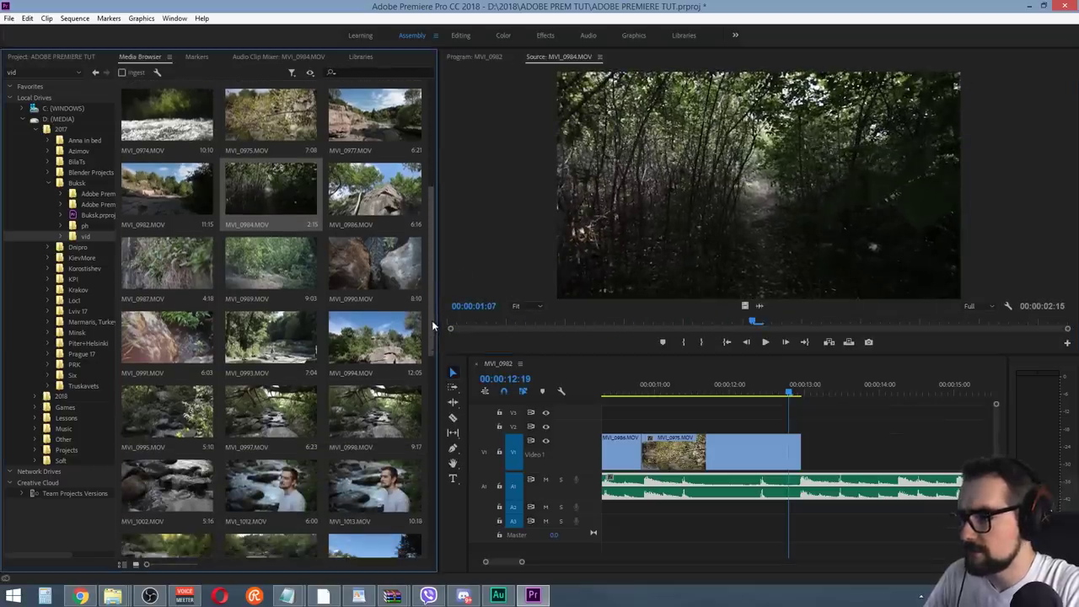
pyautogui.click(702, 393)
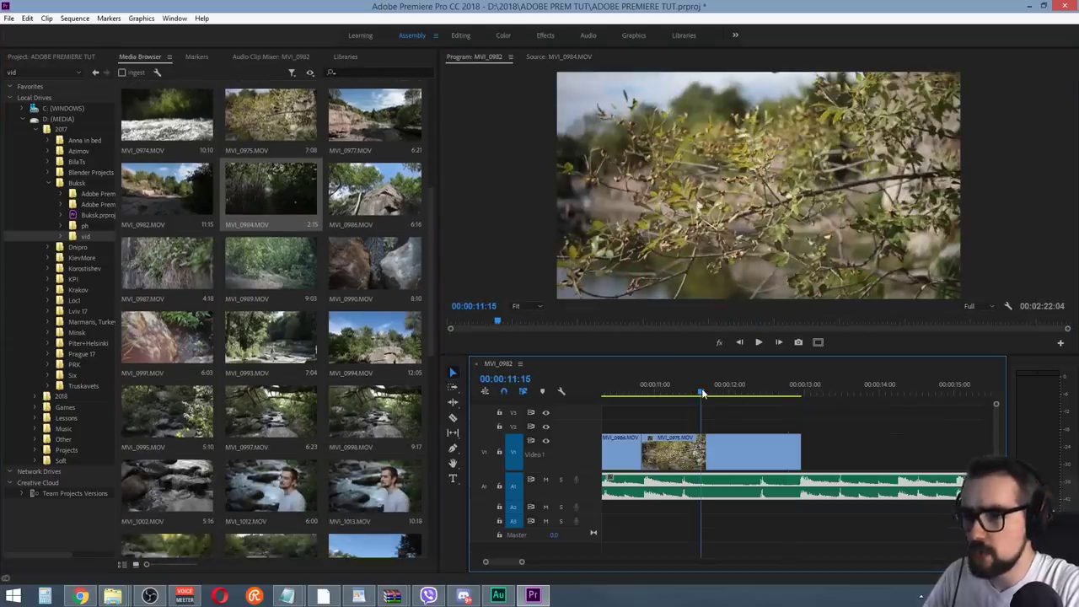
# Mark a 2-second excerpt of MVI_0990 and place it on V1 after MVI_0975
pyautogui.doubleClick(391, 273)
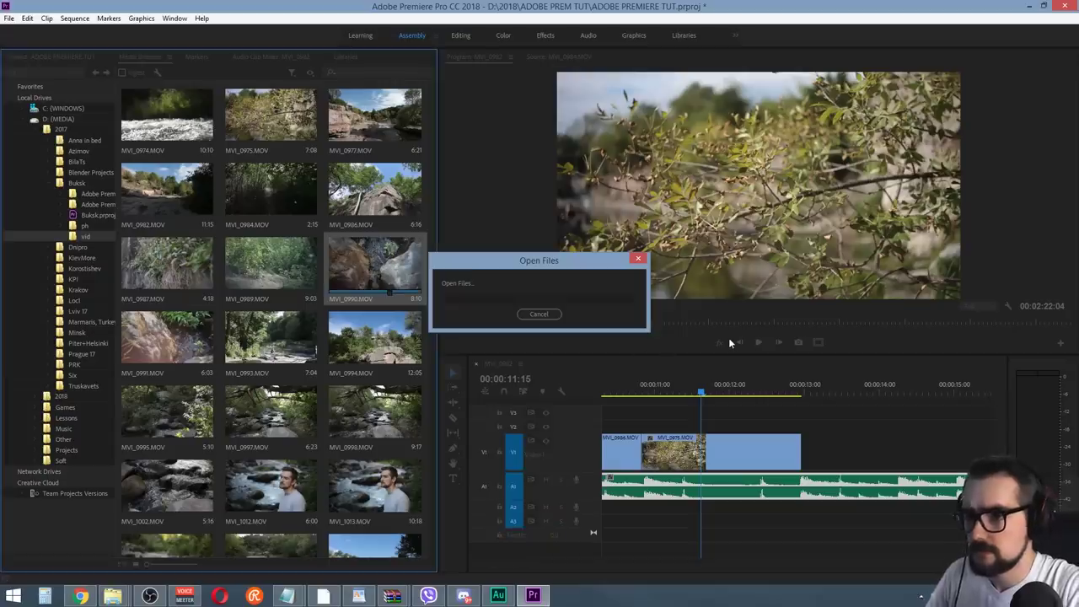
pyautogui.press('space')
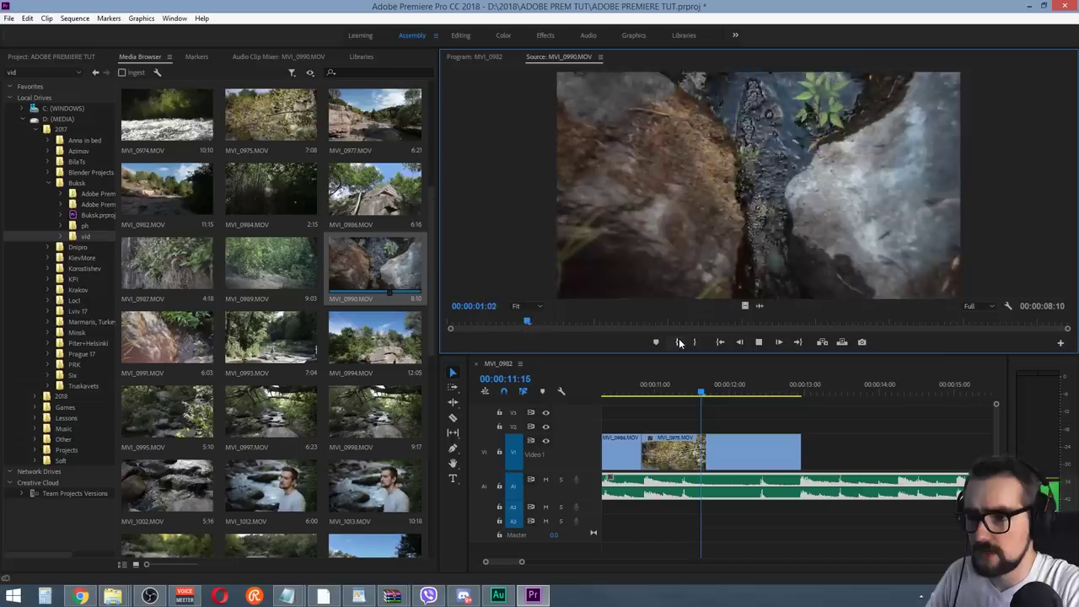
pyautogui.click(680, 341)
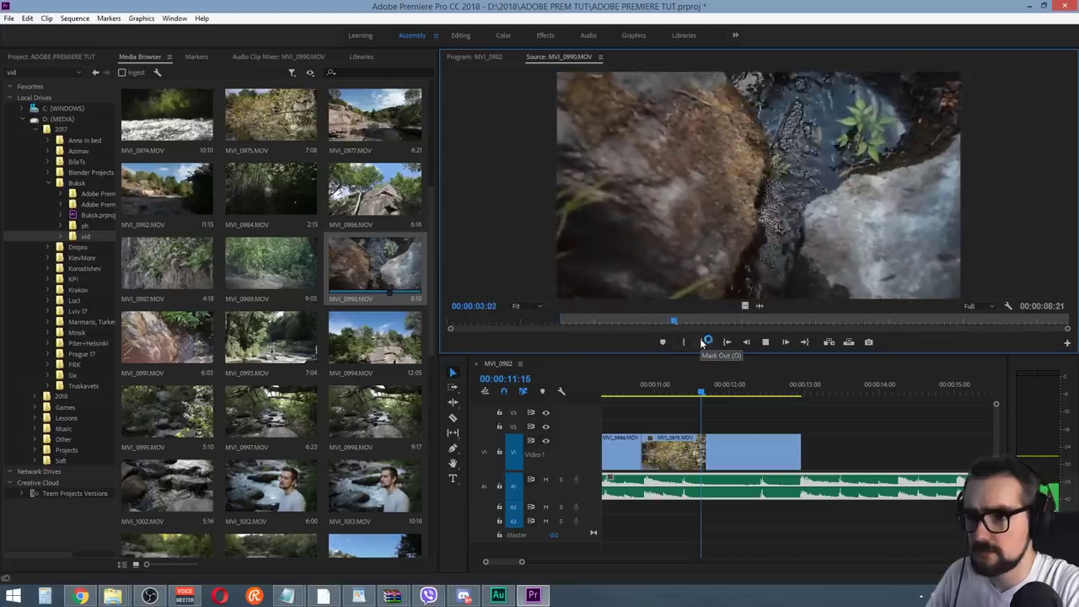
pyautogui.click(701, 341)
pyautogui.moveTo(742, 306); pyautogui.dragTo(830, 445)
# Shorten MVI_0990's end, trimming it back to the playhead at 13:21
pyautogui.press('space')
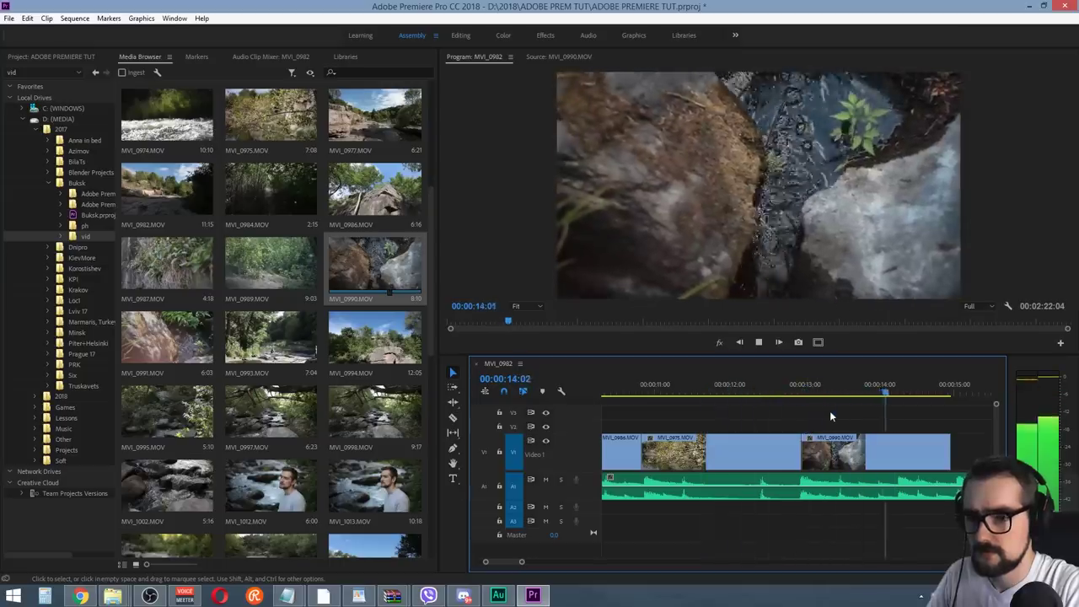
pyautogui.click(923, 450)
pyautogui.moveTo(944, 443); pyautogui.dragTo(879, 445)
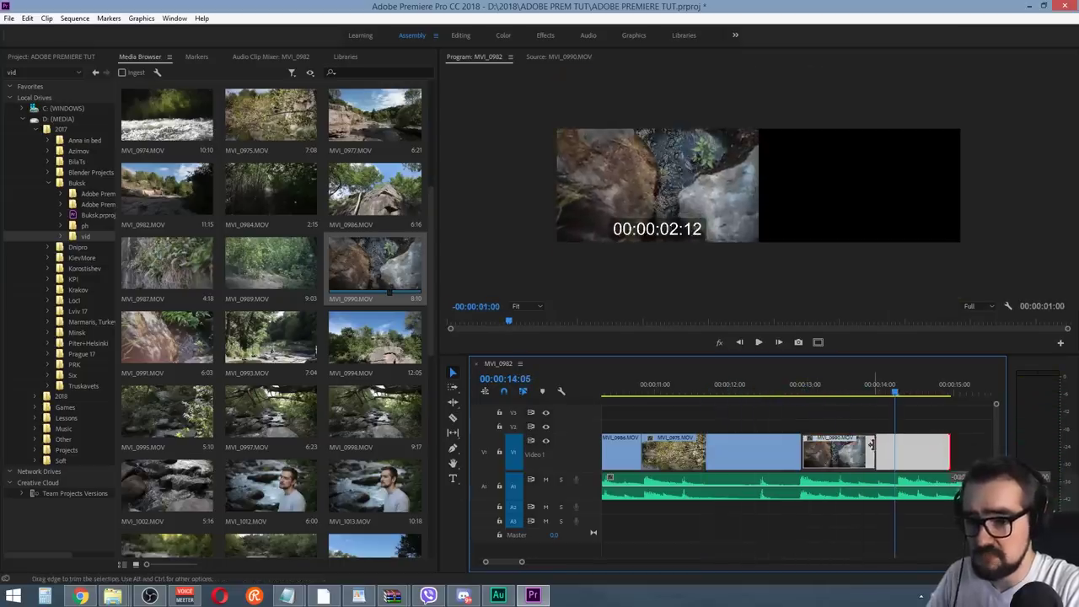
pyautogui.click(706, 390)
pyautogui.press('space')
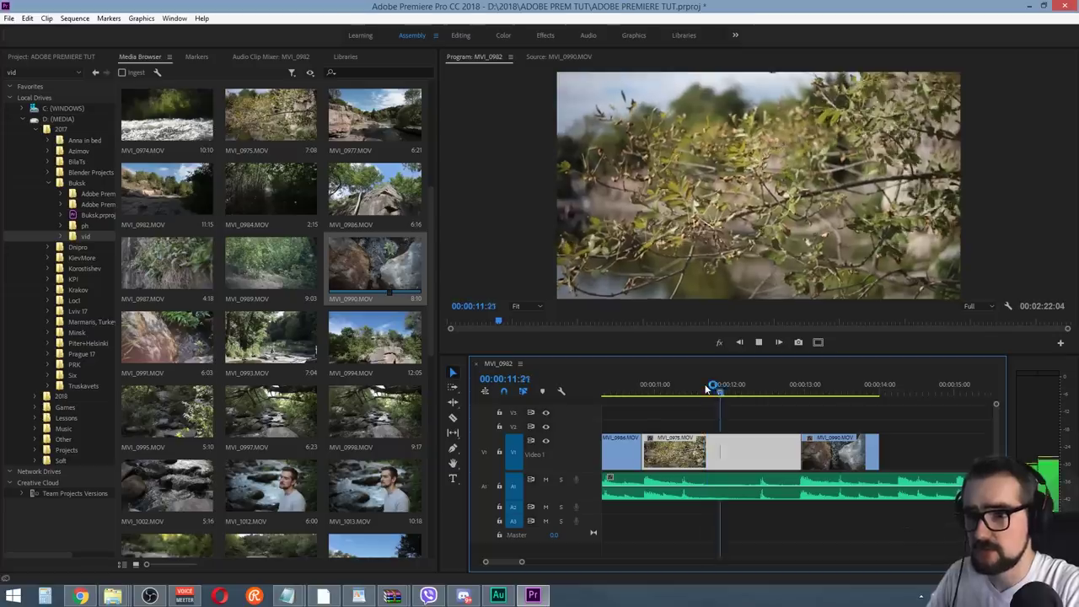
pyautogui.press('space')
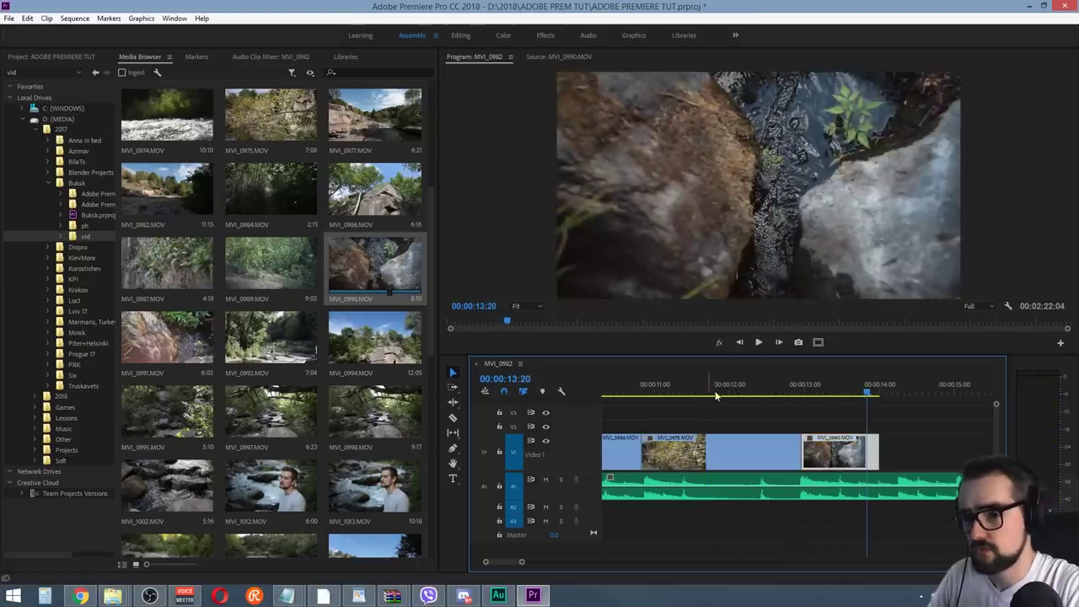
pyautogui.click(871, 394)
pyautogui.moveTo(879, 443); pyautogui.dragTo(867, 444)
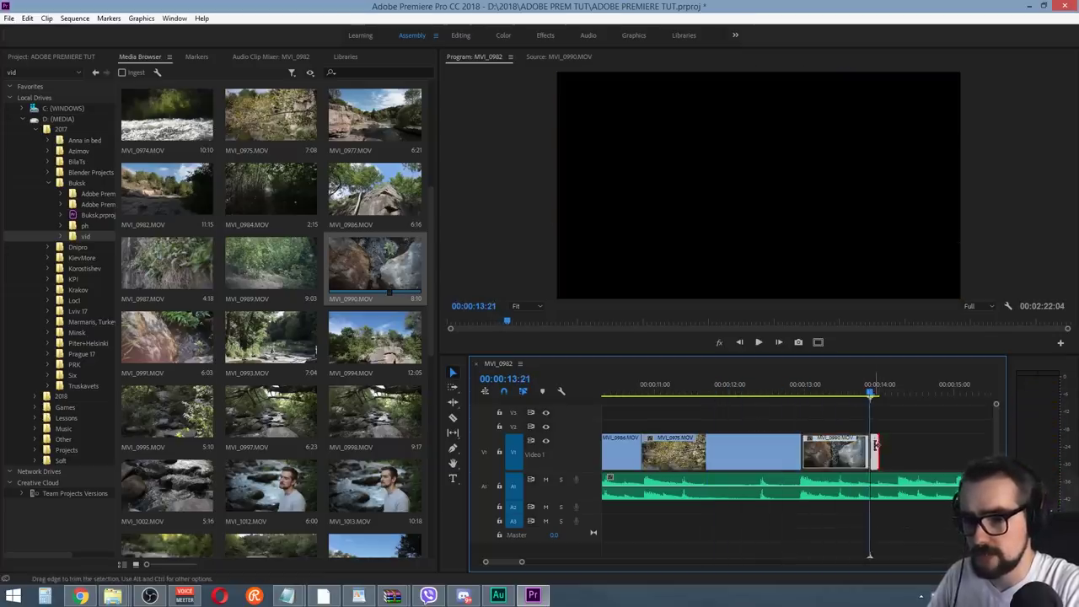
# Mark an excerpt of the MVI_0993 river shot and insert it at the playhead
pyautogui.scroll(-1, 368, 276)
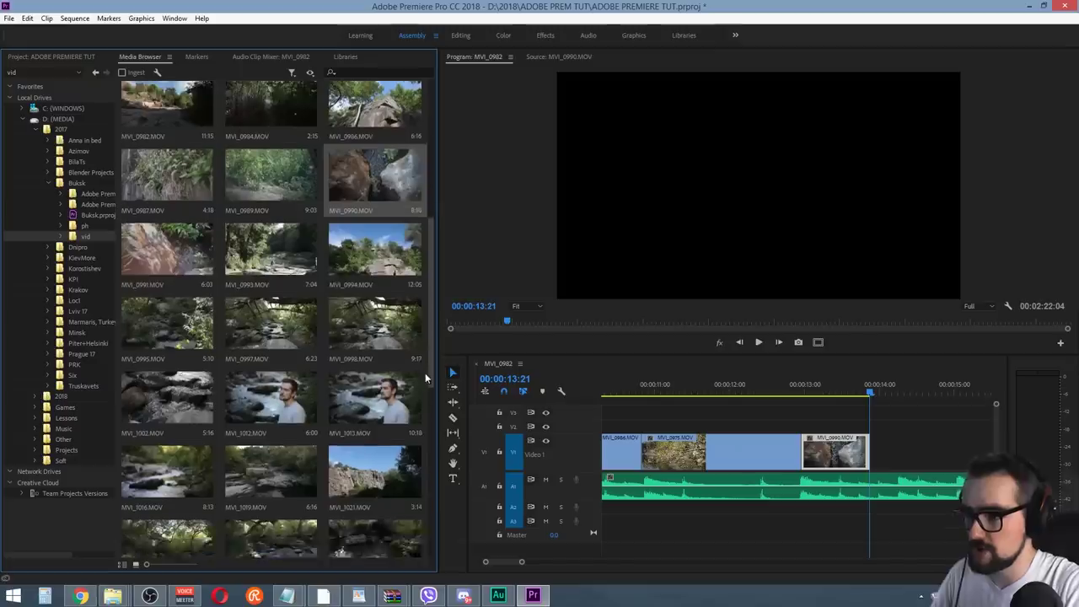
pyautogui.doubleClick(368, 277)
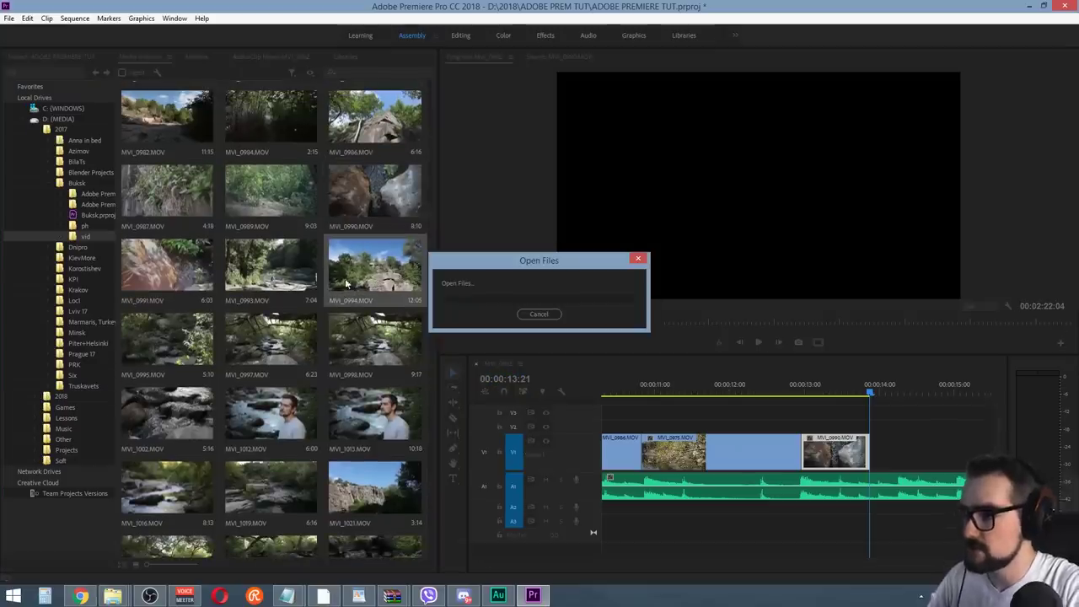
pyautogui.doubleClick(269, 272)
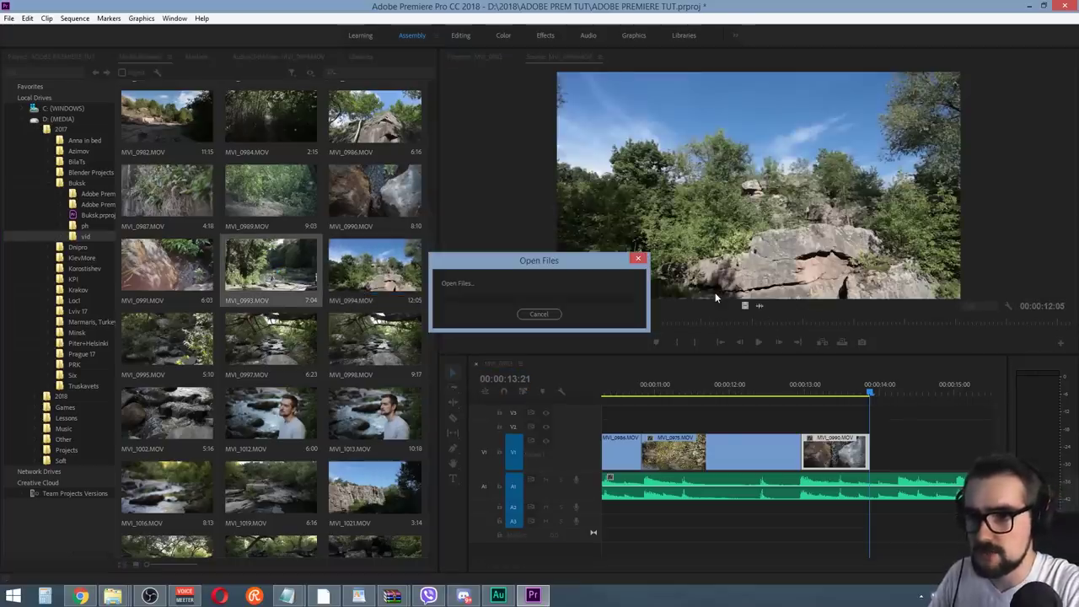
pyautogui.press('space')
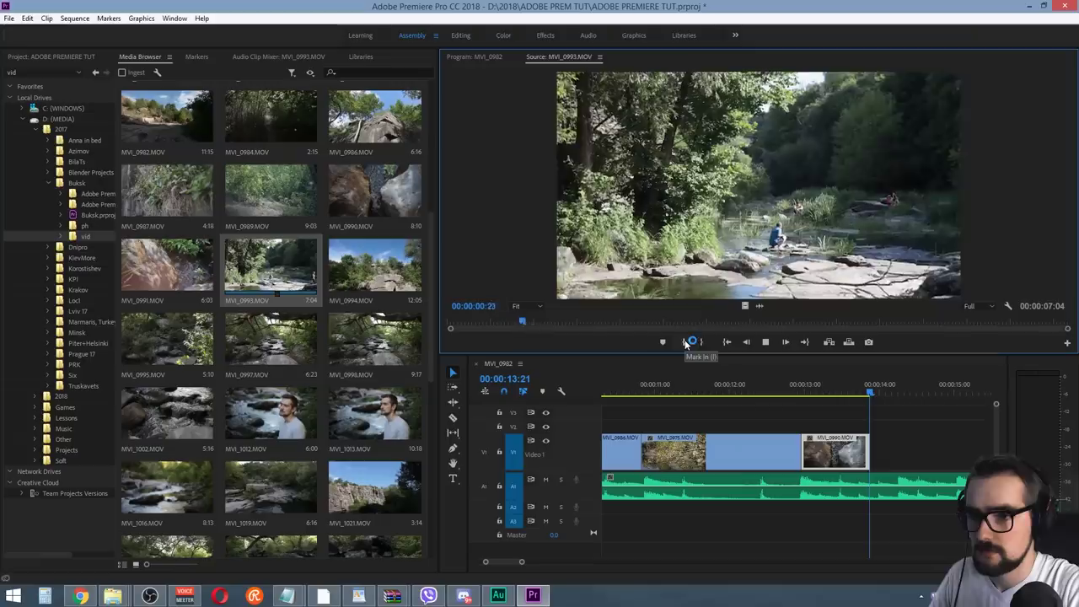
pyautogui.click(687, 343)
pyautogui.click(704, 342)
pyautogui.press(',')
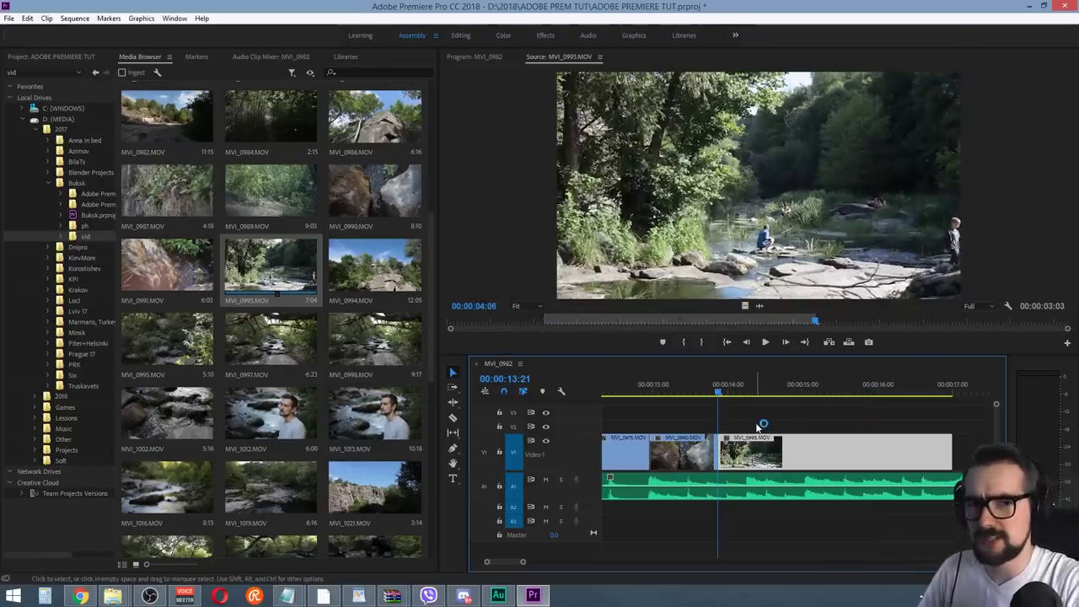
# Play the sequence ending from about 13 seconds
pyautogui.click(664, 393)
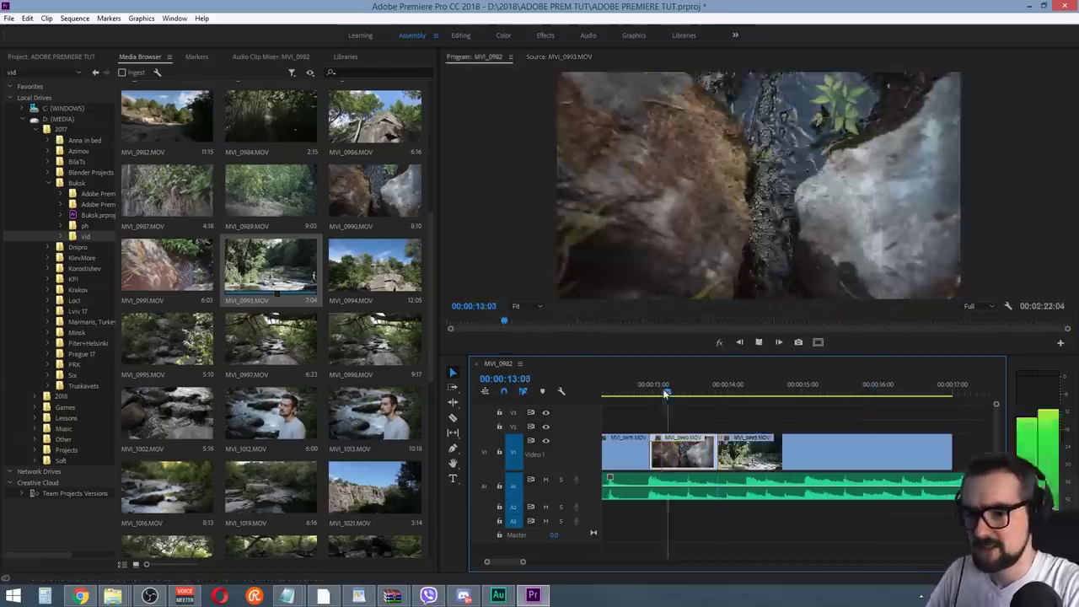
pyautogui.press('space')
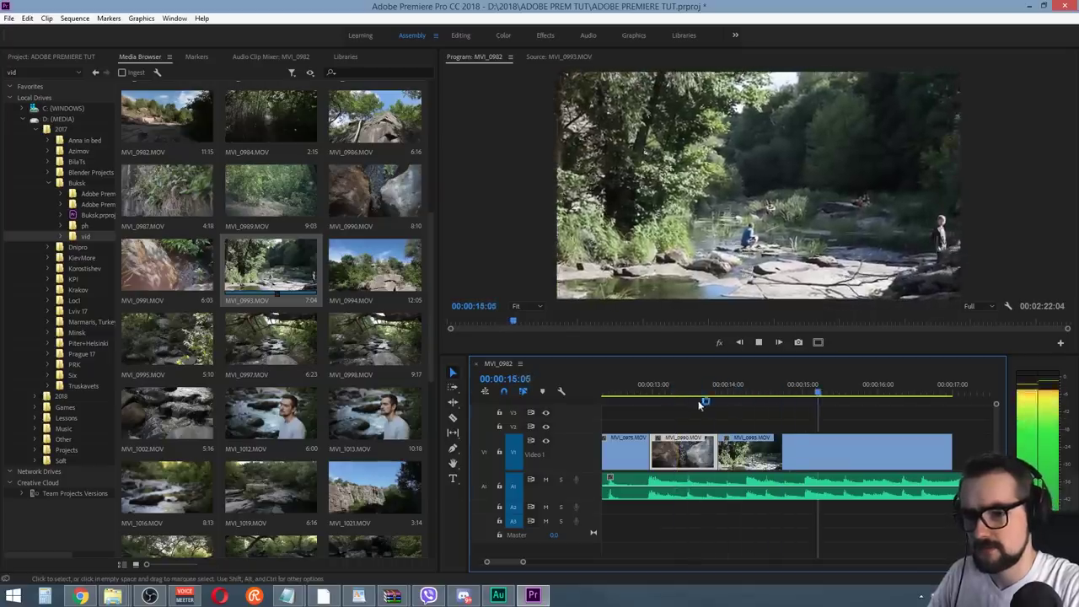
pyautogui.scroll(2, 643, 500)
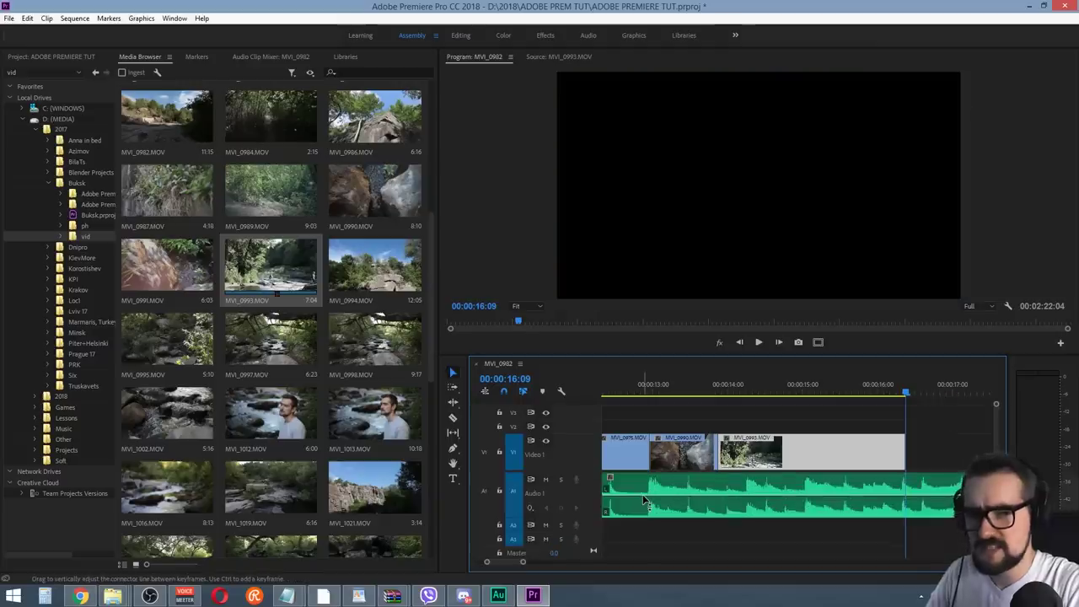
# Lower the A1 music clip's volume by about 1 dB
pyautogui.moveTo(642, 501); pyautogui.dragTo(642, 509)
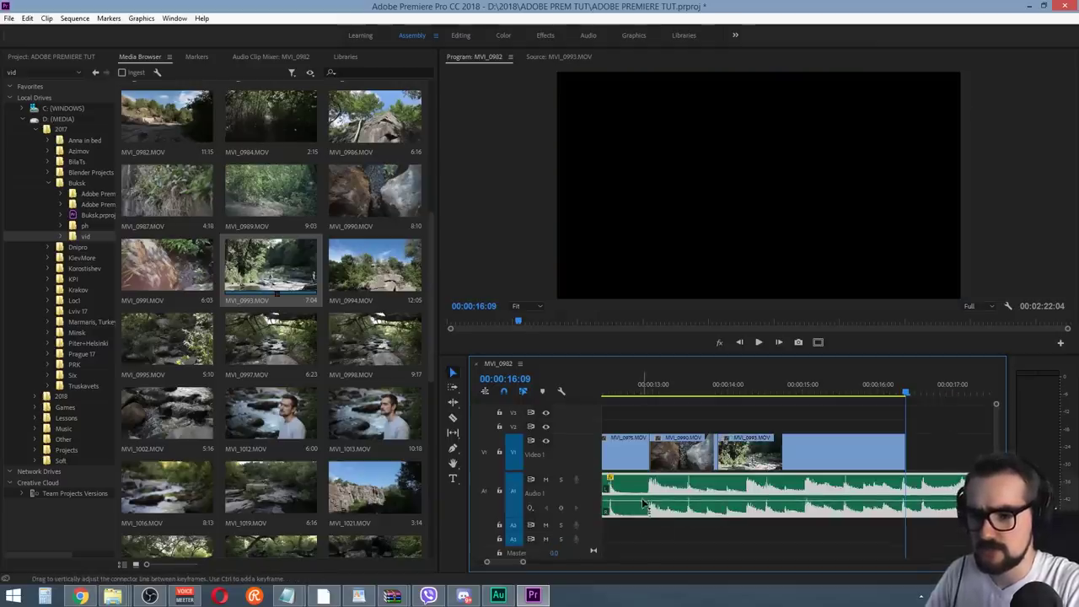
pyautogui.click(932, 426)
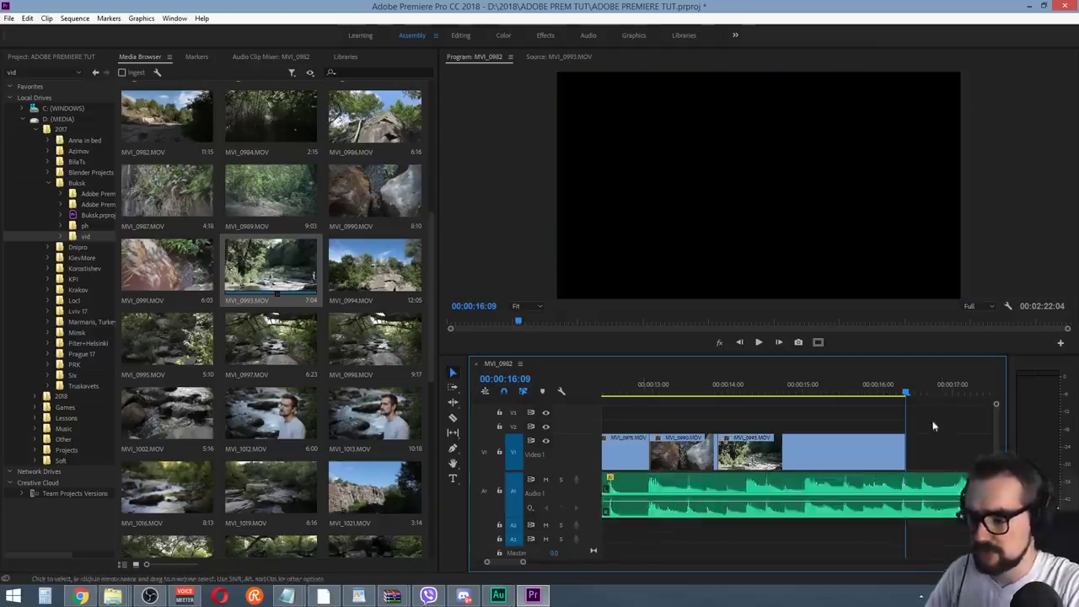
pyautogui.press('-')
pyautogui.press('-')
pyautogui.press('-')
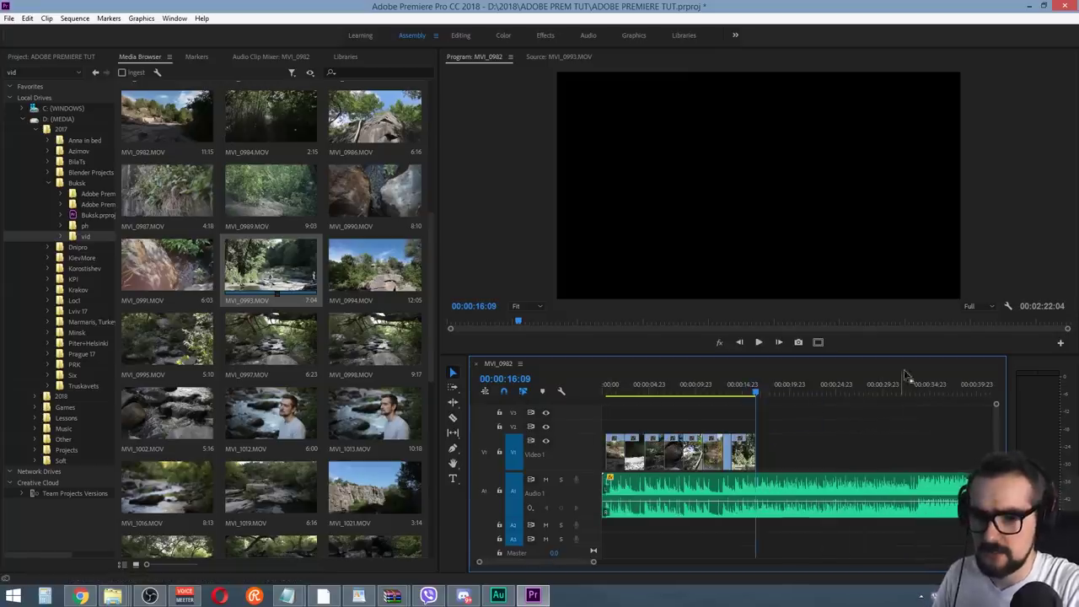
# Audition the music and video ending, parking the playhead at 33:11 for the cut
pyautogui.click(917, 386)
pyautogui.press('space')
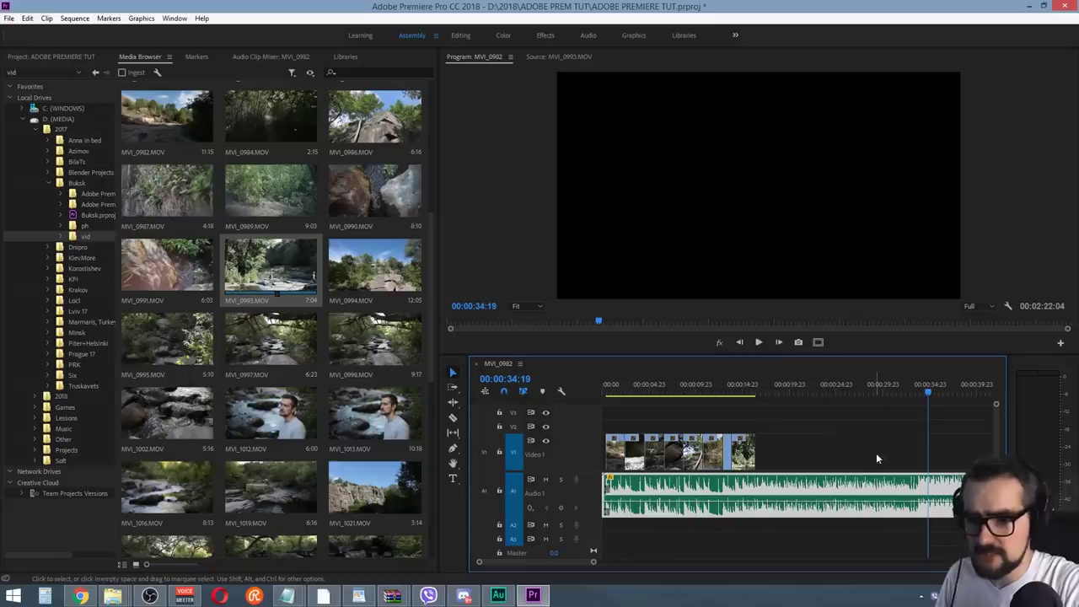
pyautogui.click(909, 419)
pyautogui.click(910, 388)
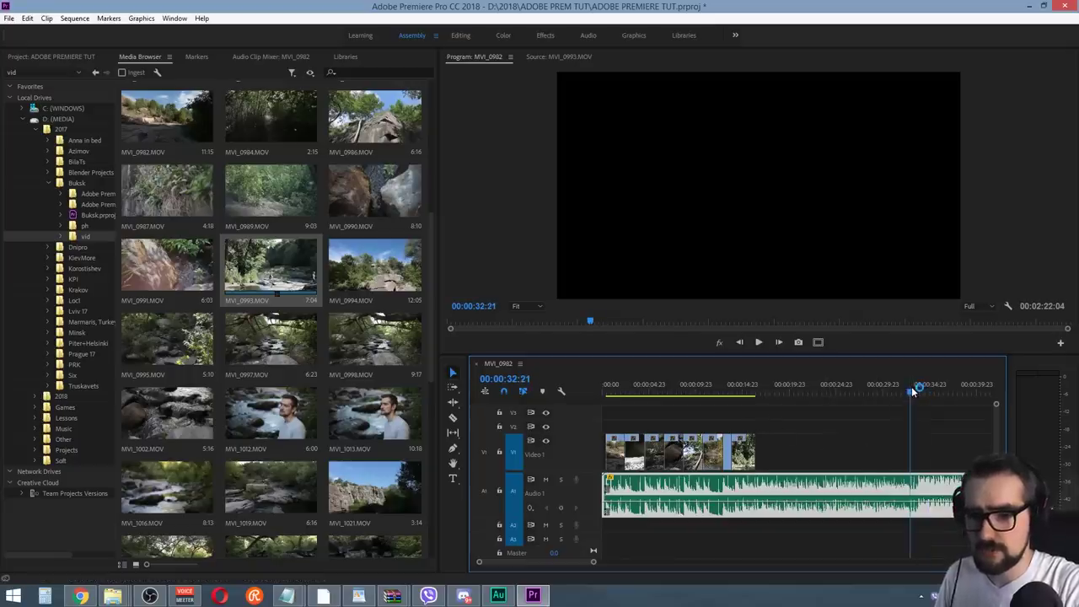
pyautogui.click(740, 384)
pyautogui.press('space')
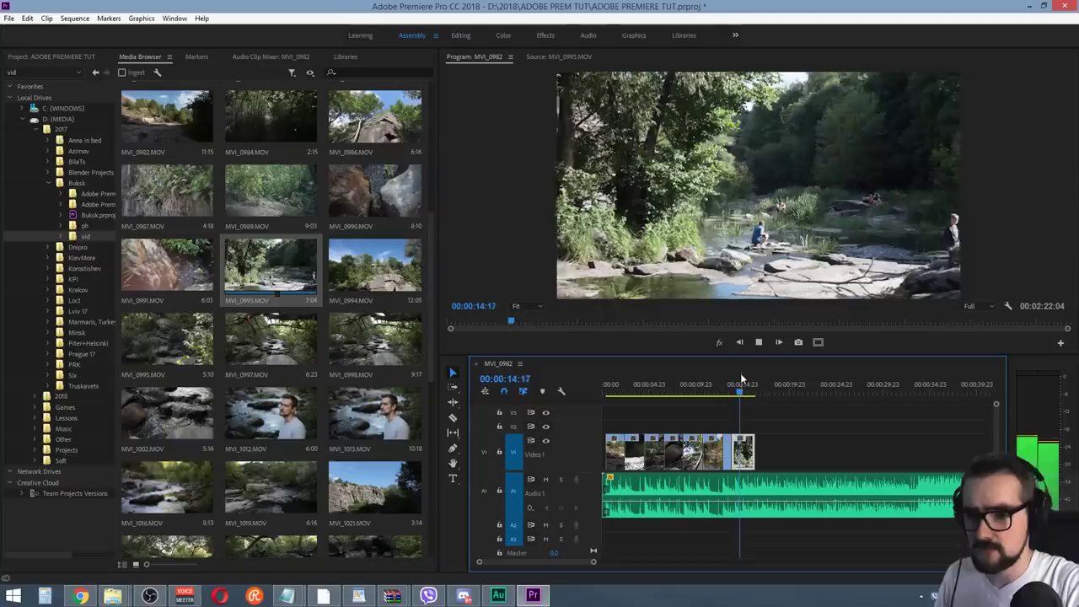
pyautogui.click(917, 393)
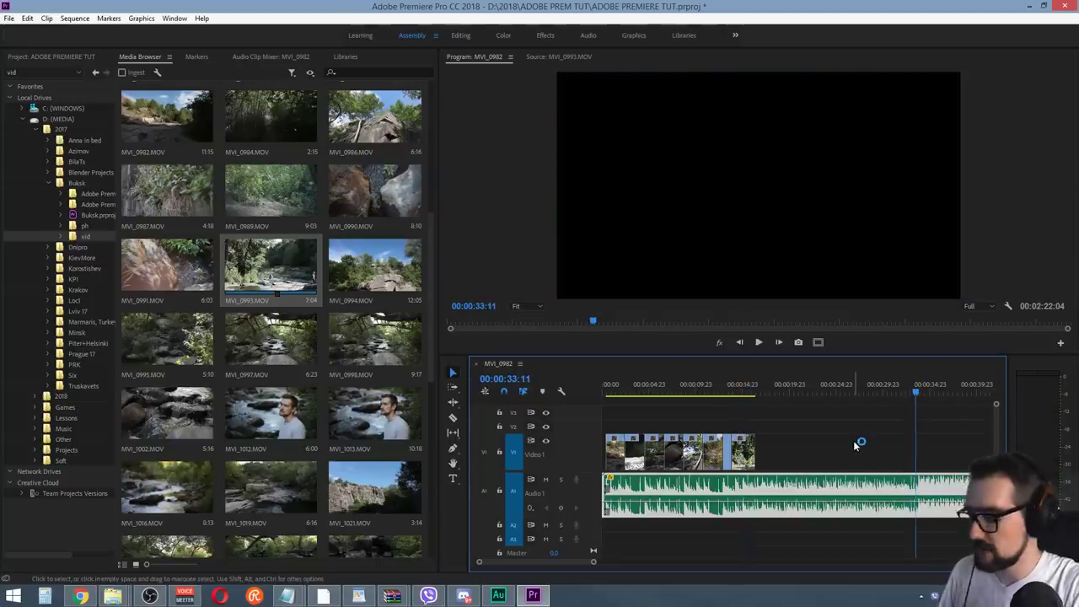
pyautogui.press('c')
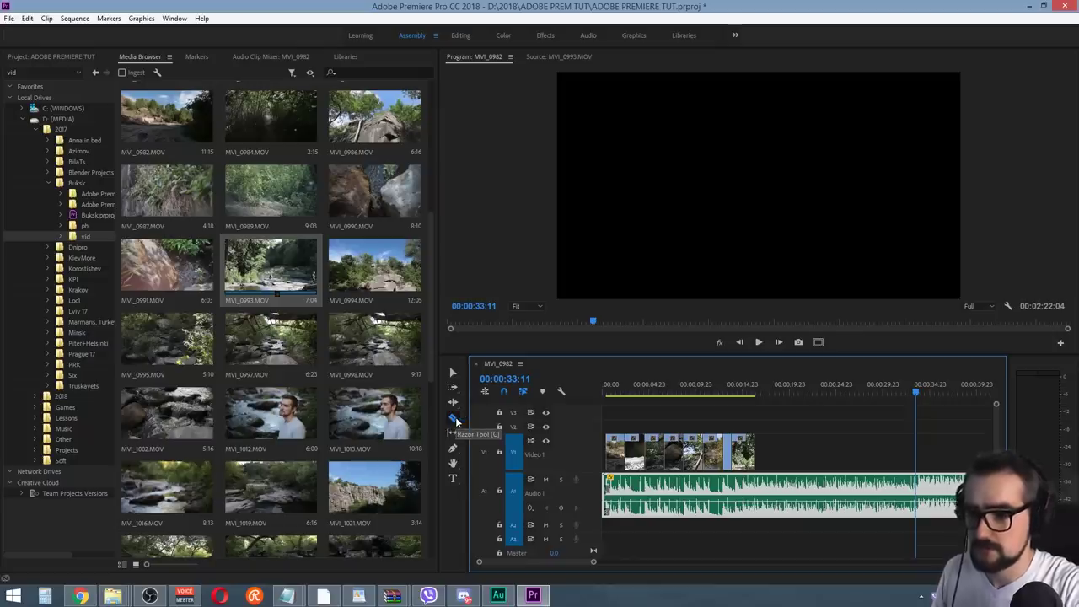
# Split the music at 33:11, shorten the first piece to about 14 seconds, and slide the second left
pyautogui.click(921, 480)
pyautogui.press('v')
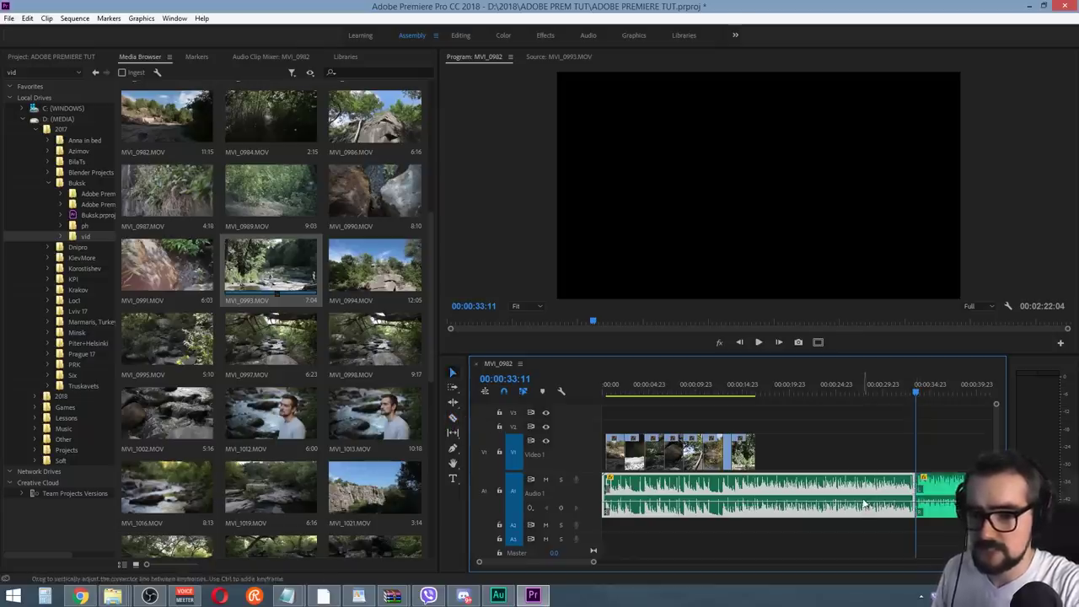
pyautogui.moveTo(912, 493); pyautogui.dragTo(730, 489)
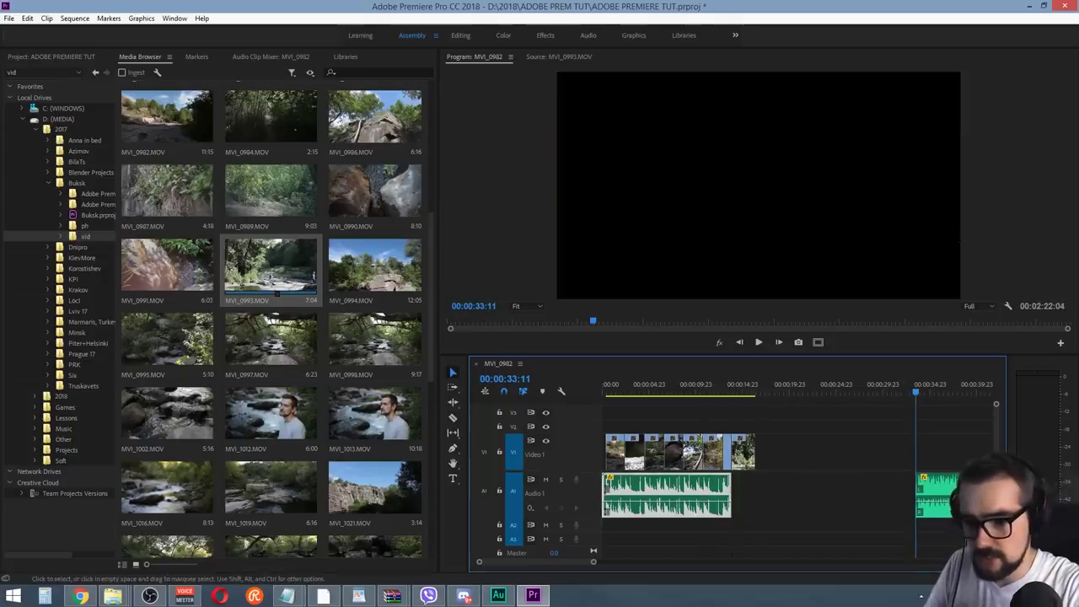
pyautogui.moveTo(955, 497); pyautogui.dragTo(770, 499)
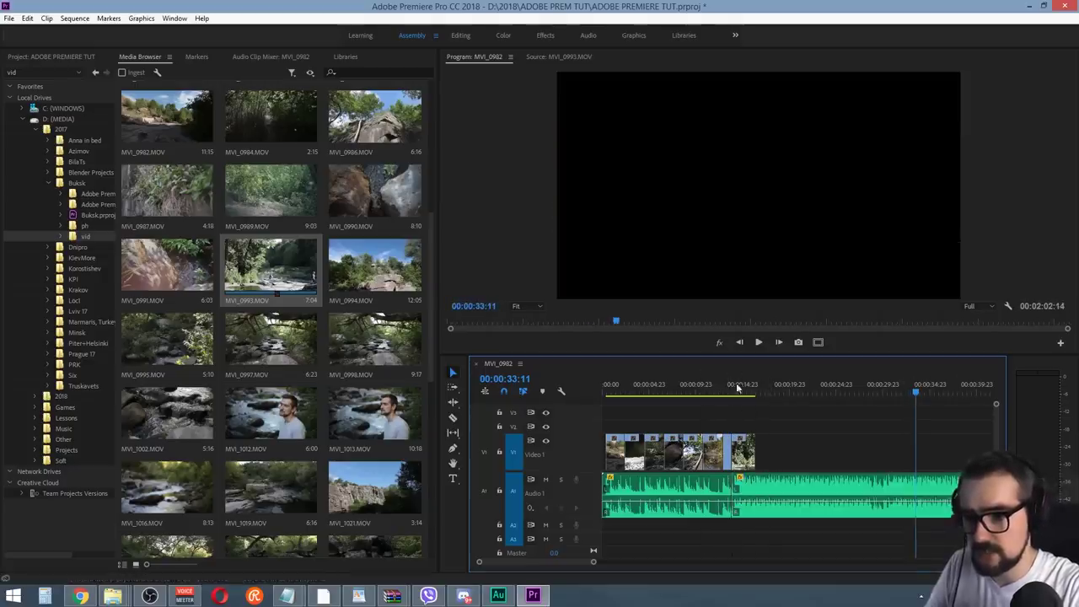
# Zoom in and play across the music join around 11 seconds
pyautogui.click(713, 381)
pyautogui.press('=')
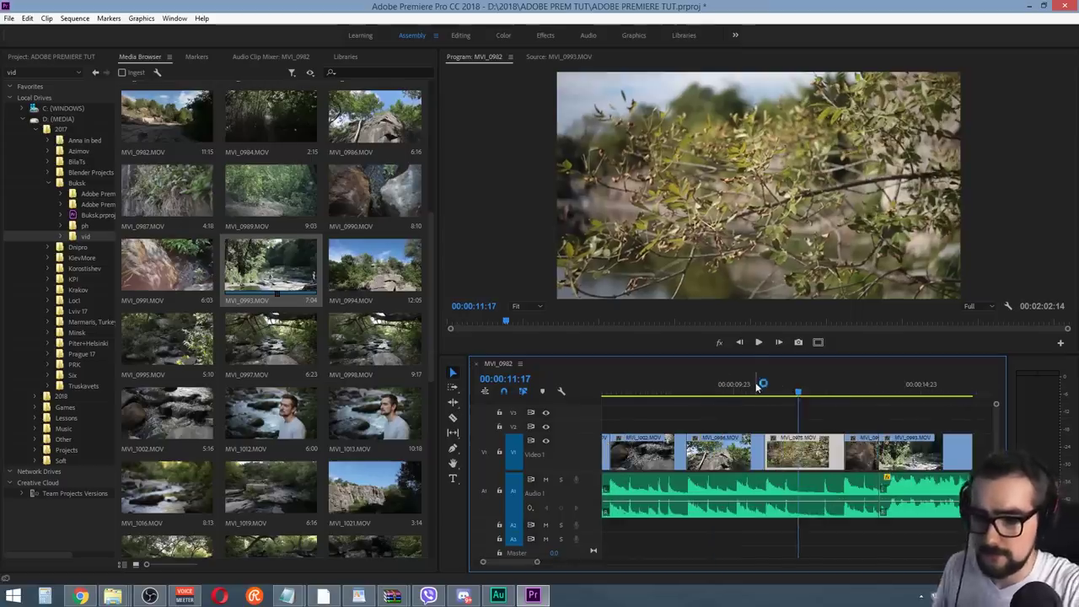
pyautogui.press('space')
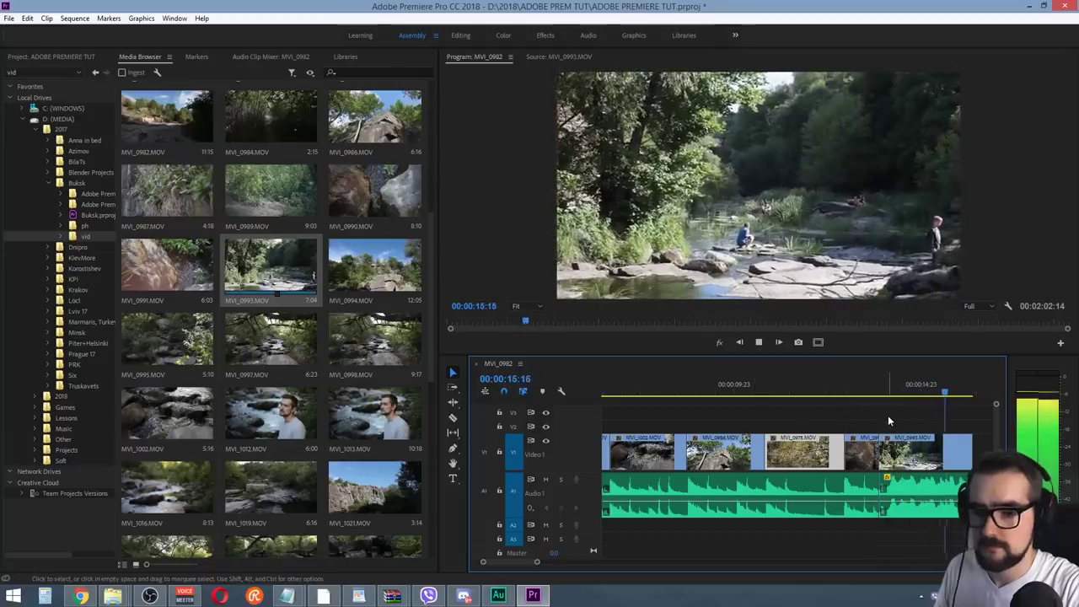
pyautogui.press('space')
pyautogui.press('-')
# Slide the second music piece to start at 12:06 and replay the new join
pyautogui.click(775, 384)
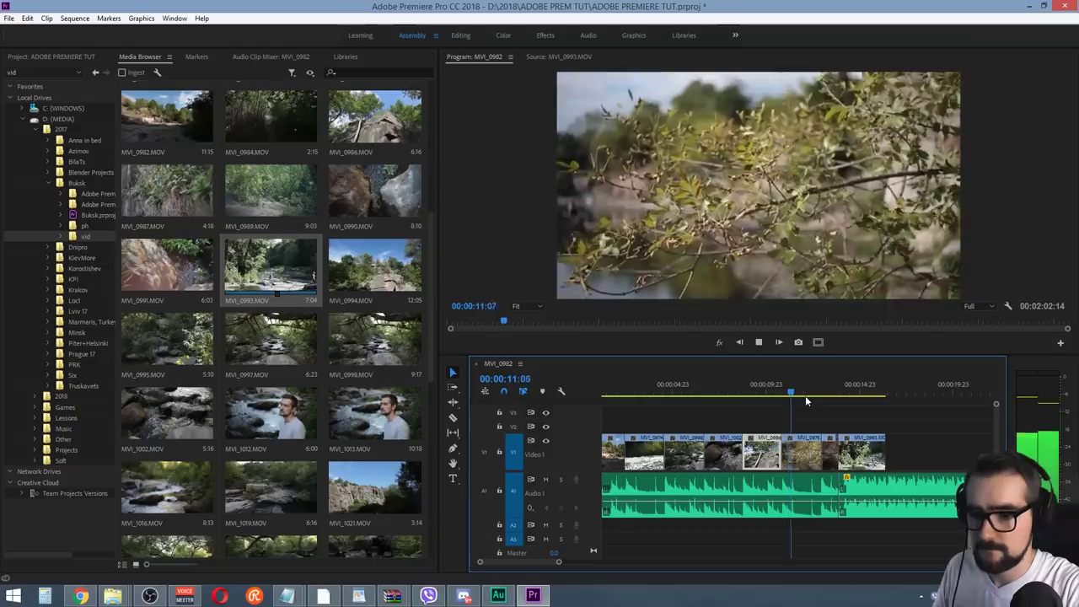
pyautogui.click(805, 396)
pyautogui.moveTo(868, 488); pyautogui.dragTo(834, 489)
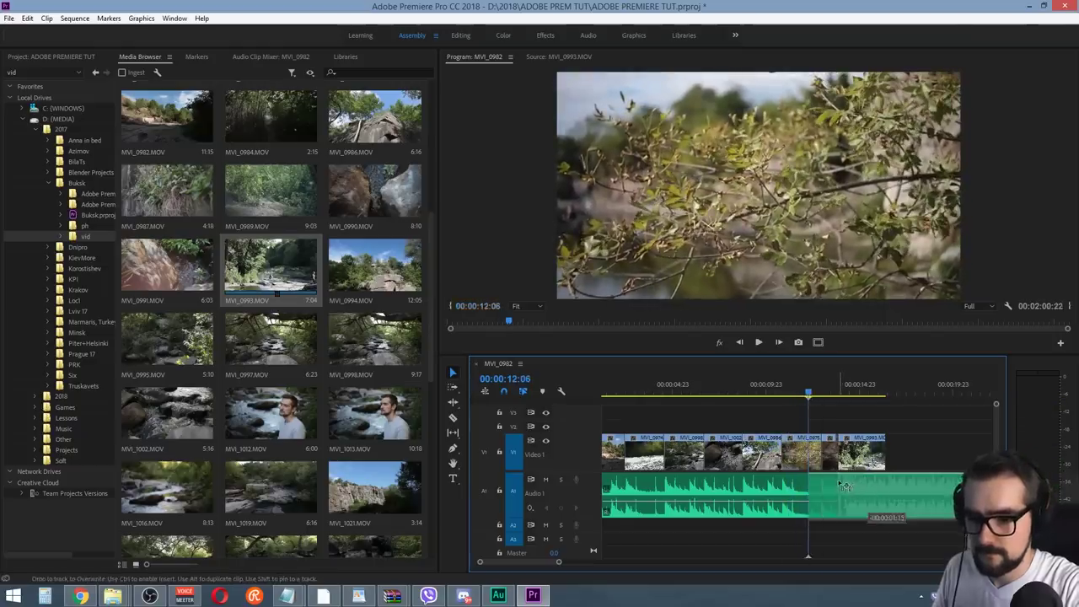
pyautogui.click(776, 373)
pyautogui.press('space')
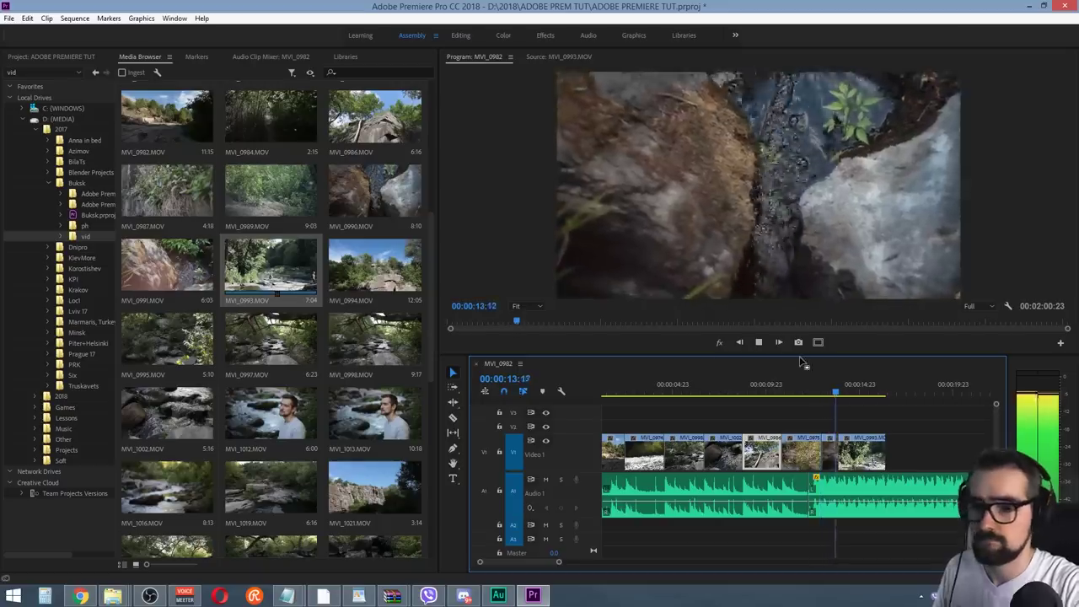
pyautogui.click(760, 386)
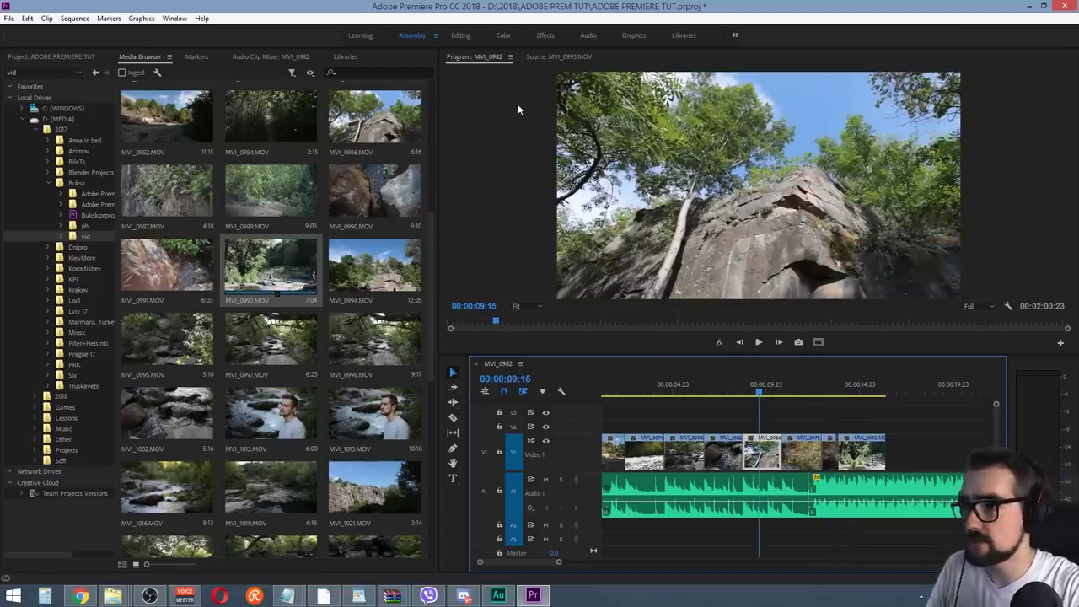
# Trim the last V1 clip so the video ends at 14:21
pyautogui.click(912, 386)
pyautogui.press('space')
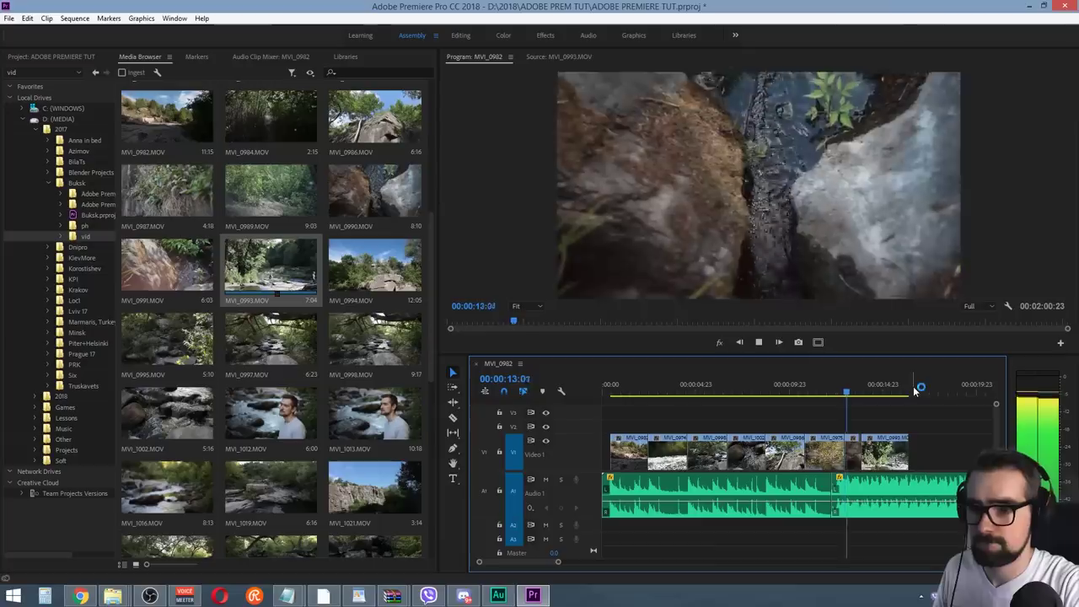
pyautogui.click(828, 390)
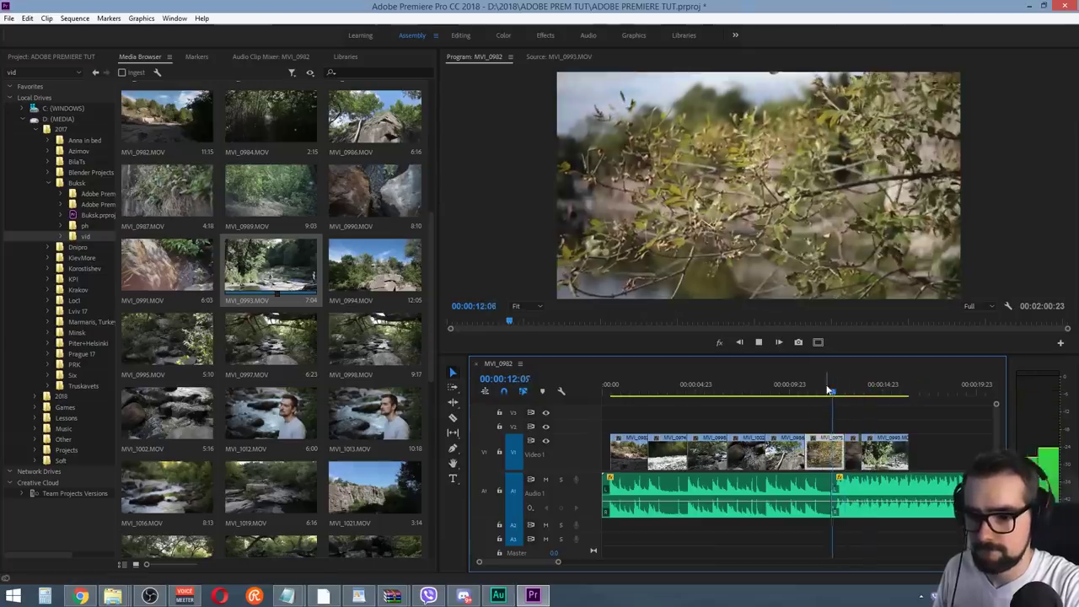
pyautogui.moveTo(828, 390); pyautogui.dragTo(827, 390)
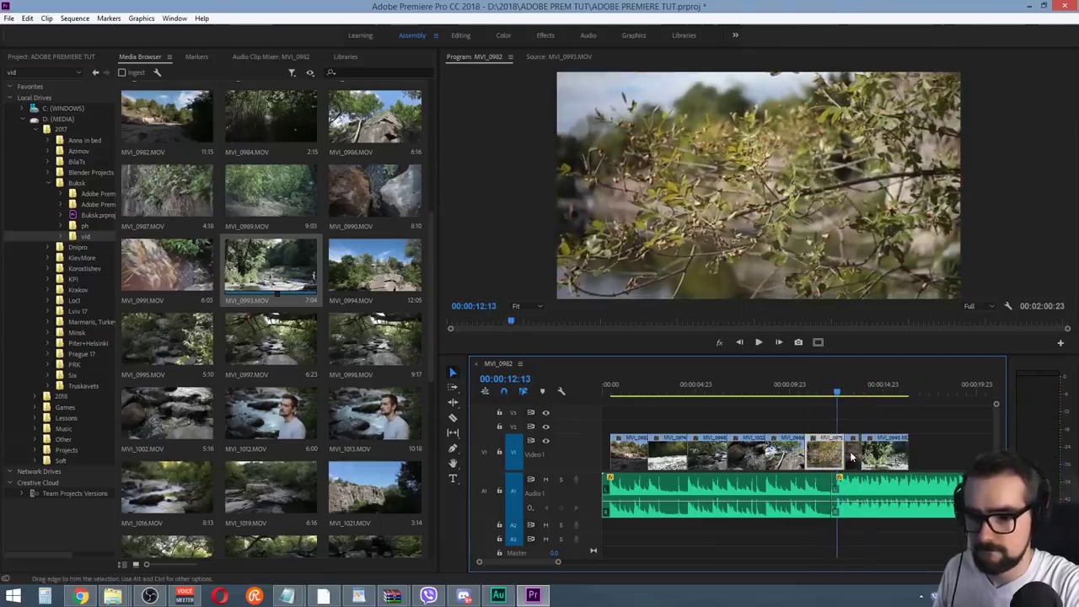
pyautogui.moveTo(853, 444); pyautogui.dragTo(846, 445)
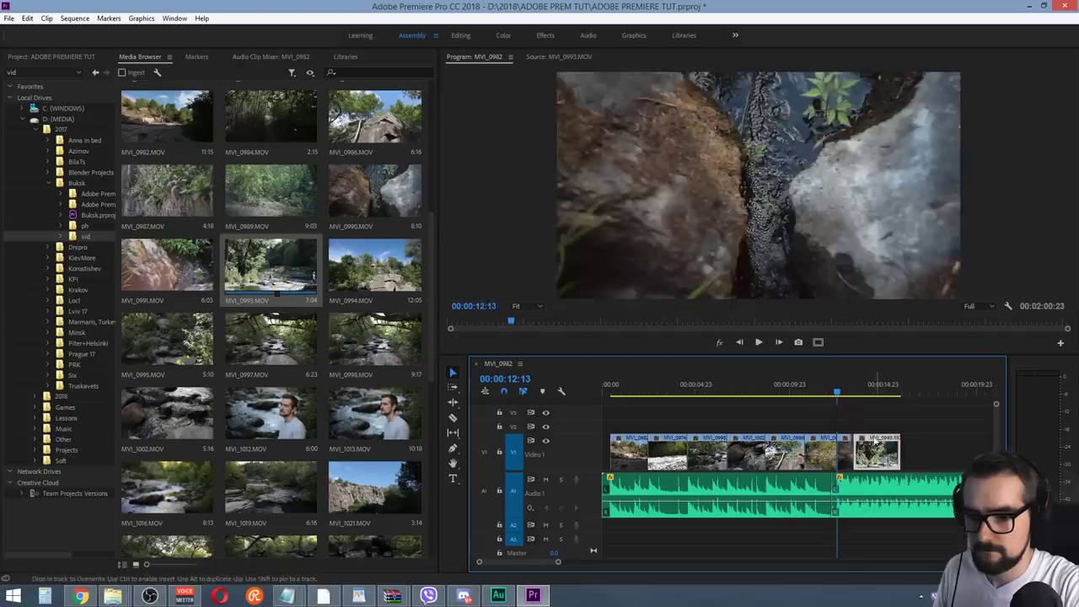
pyautogui.press('space')
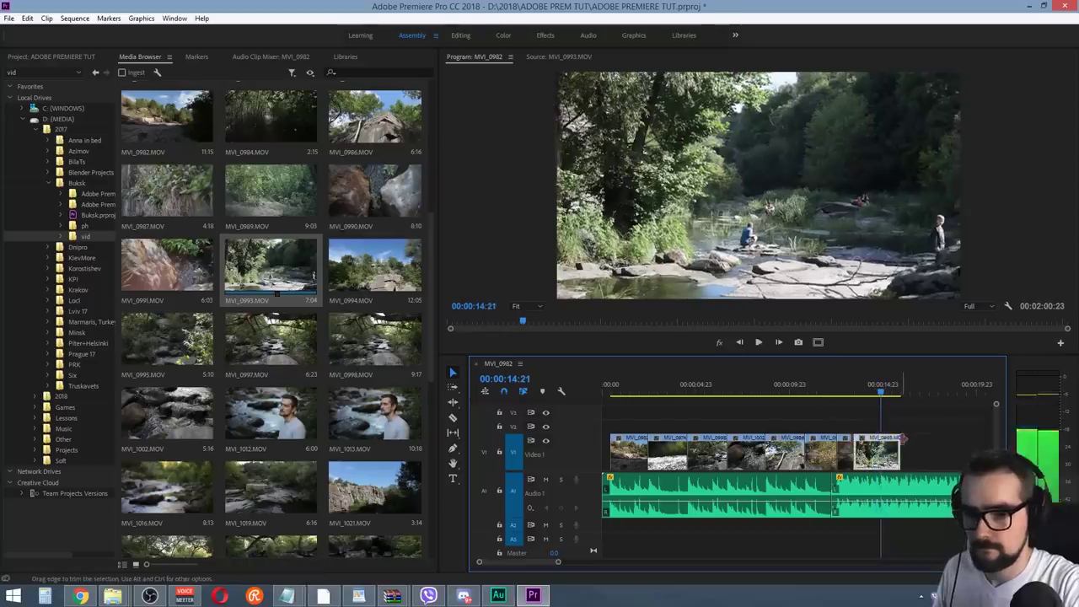
pyautogui.moveTo(899, 451); pyautogui.dragTo(881, 451)
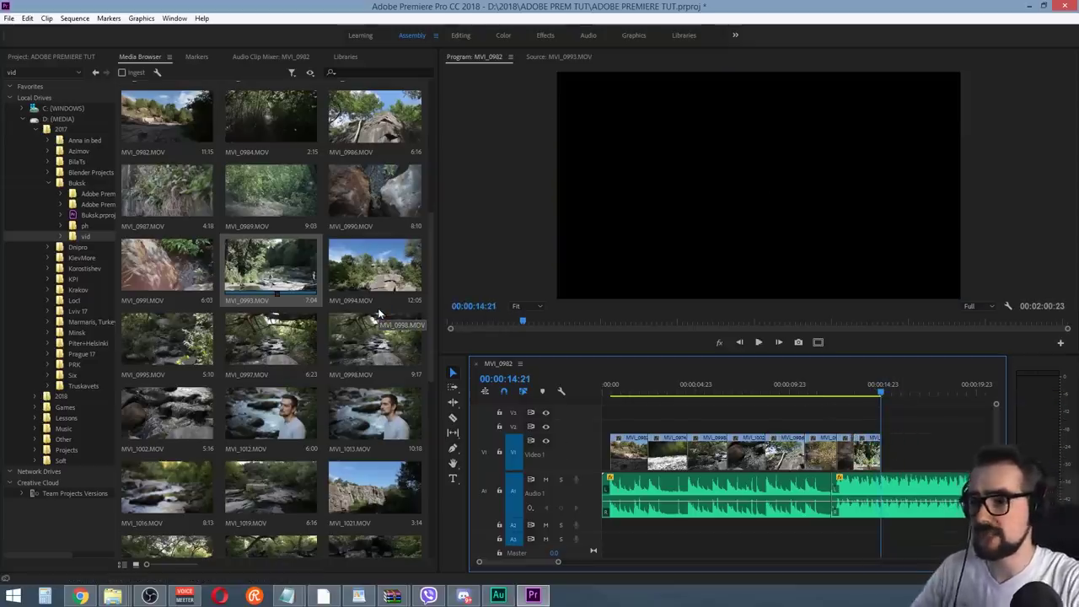
# Preview MVI_1034 and mark In and Out around its usable water footage
pyautogui.scroll(-4, 375, 319)
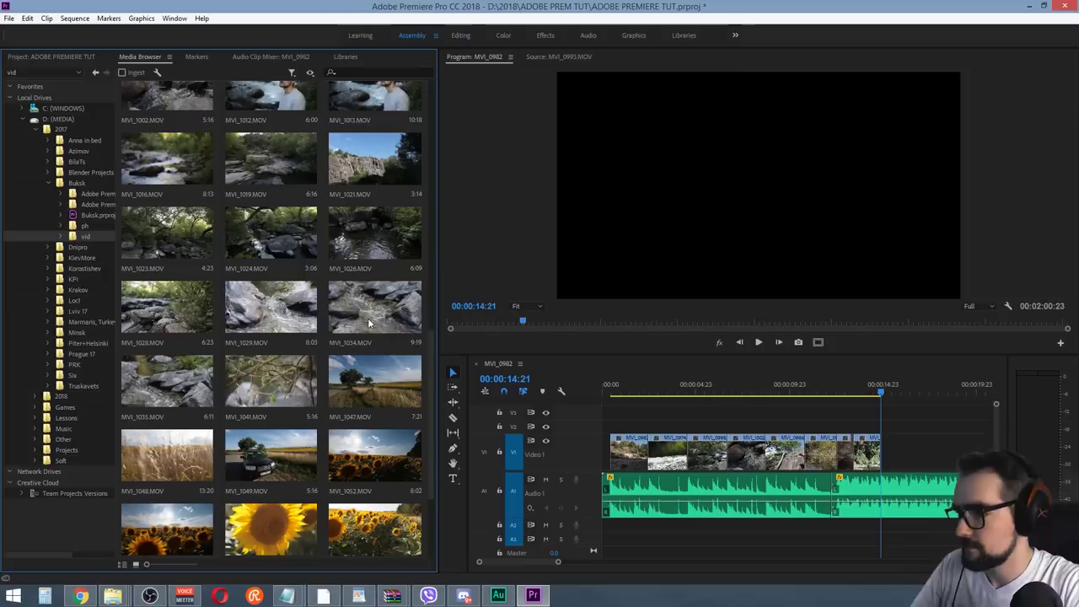
pyautogui.doubleClick(368, 323)
pyautogui.press('space')
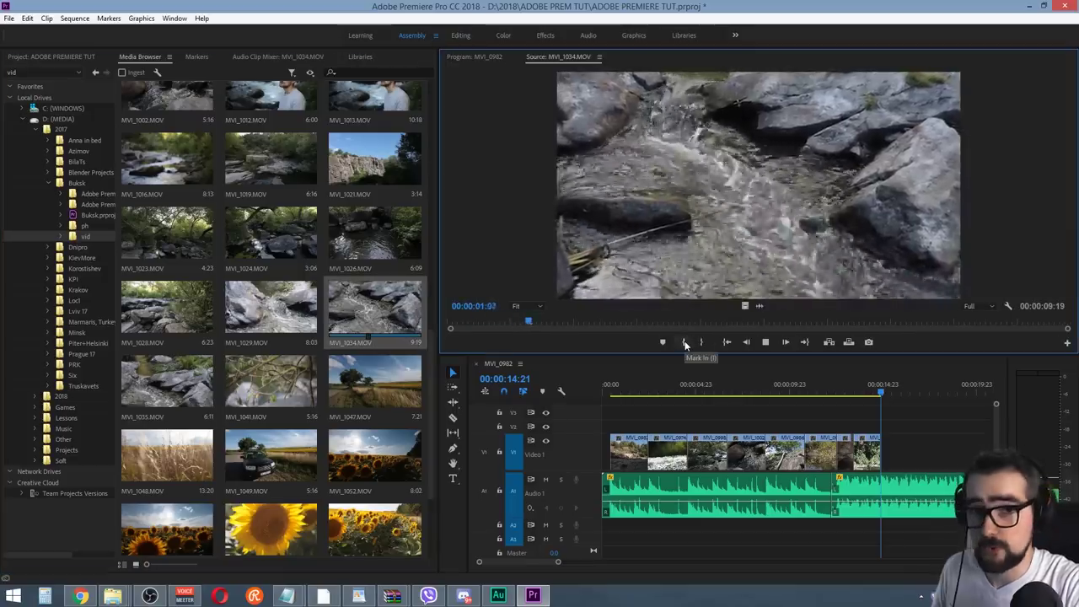
pyautogui.click(684, 342)
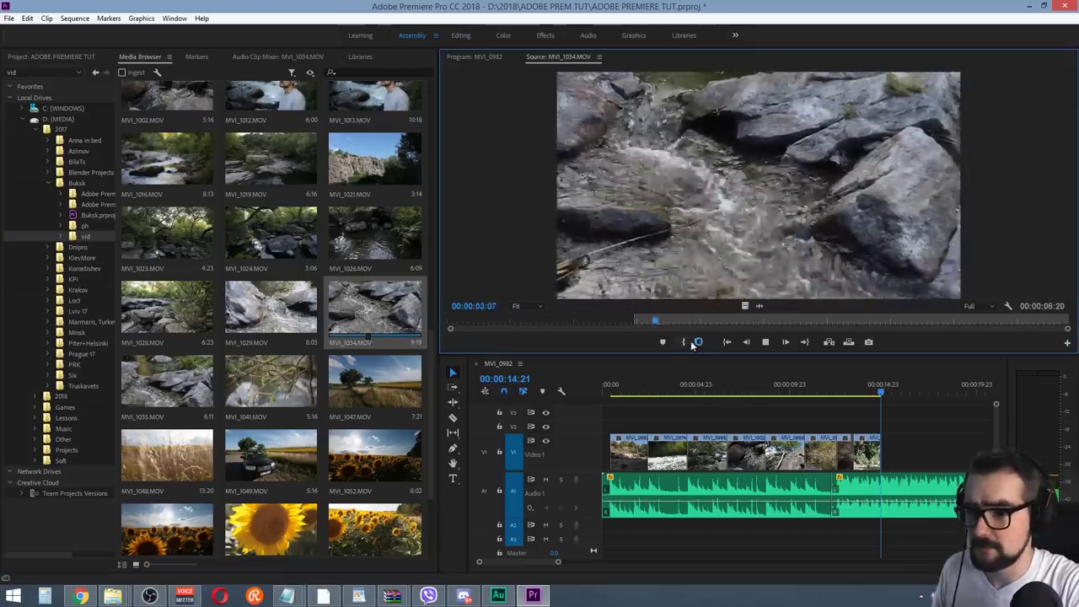
pyautogui.click(702, 341)
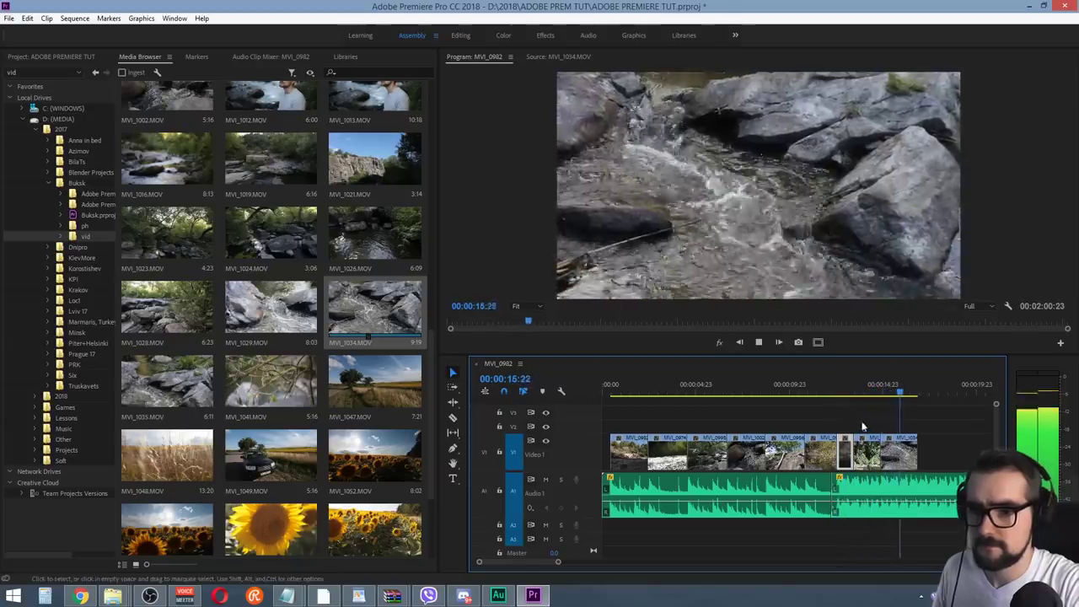
pyautogui.press('space')
# Mark an MVI_1013 excerpt ending at 7:20 and add it to the end of V1
pyautogui.press('=')
pyautogui.press('=')
pyautogui.scroll(3, 385, 321)
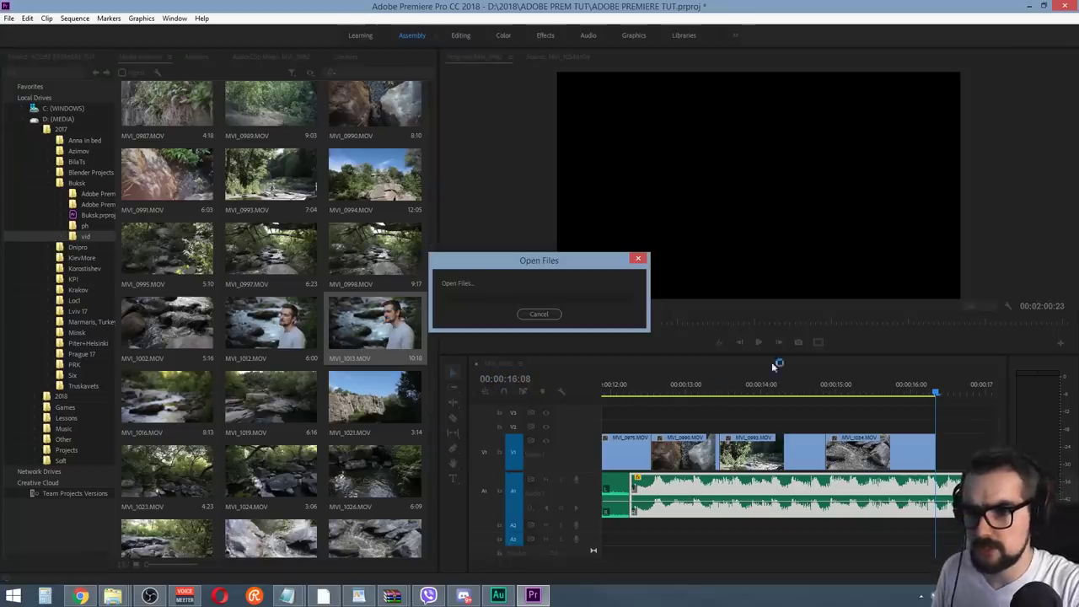
pyautogui.moveTo(781, 319)
pyautogui.mouseDown()
pyautogui.moveTo(813, 329)
pyautogui.moveTo(742, 327)
pyautogui.mouseUp()
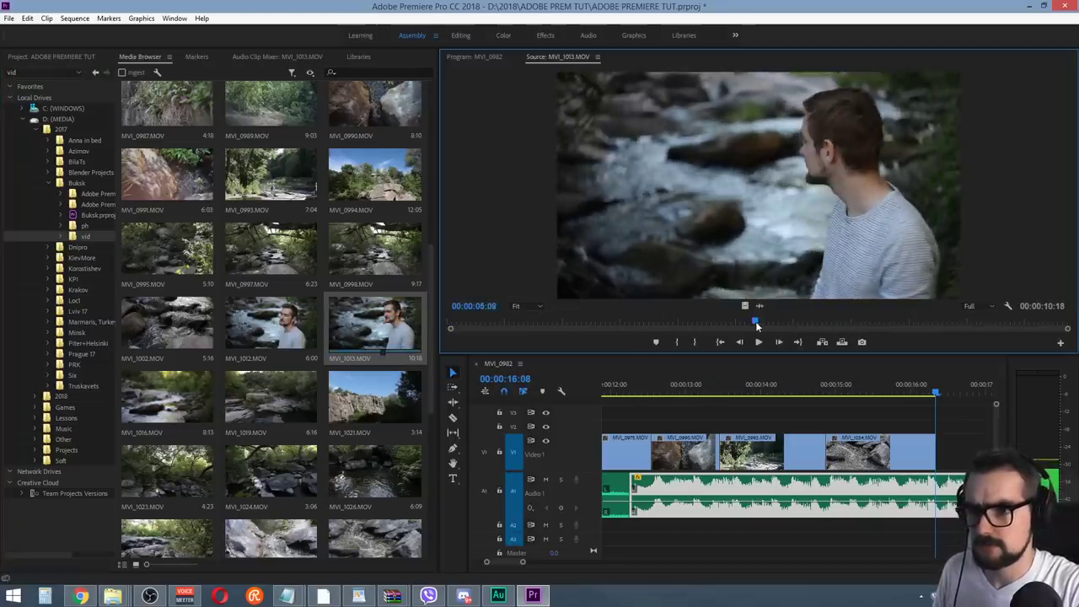
pyautogui.click(676, 342)
pyautogui.press('space')
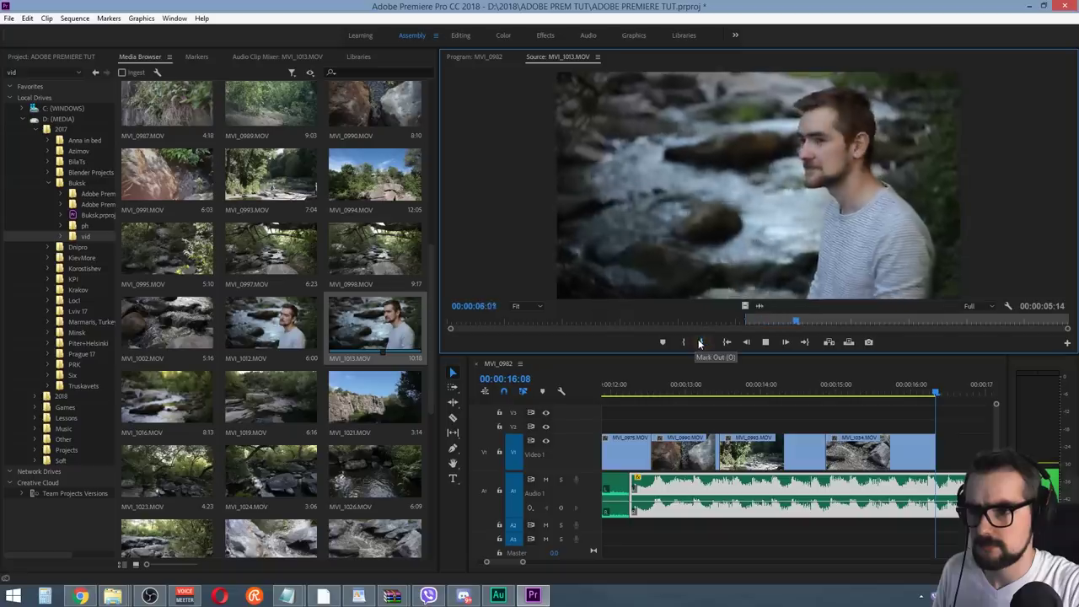
pyautogui.click(700, 342)
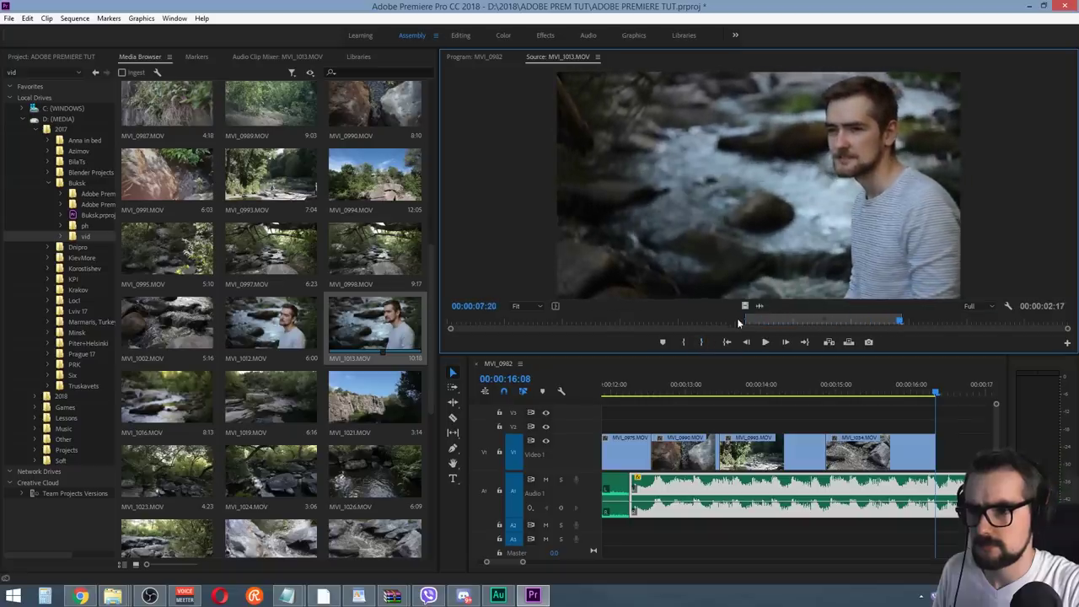
pyautogui.press(',')
# Trim MVI_1013's start and close the gap so it follows MVI_1014
pyautogui.click(857, 393)
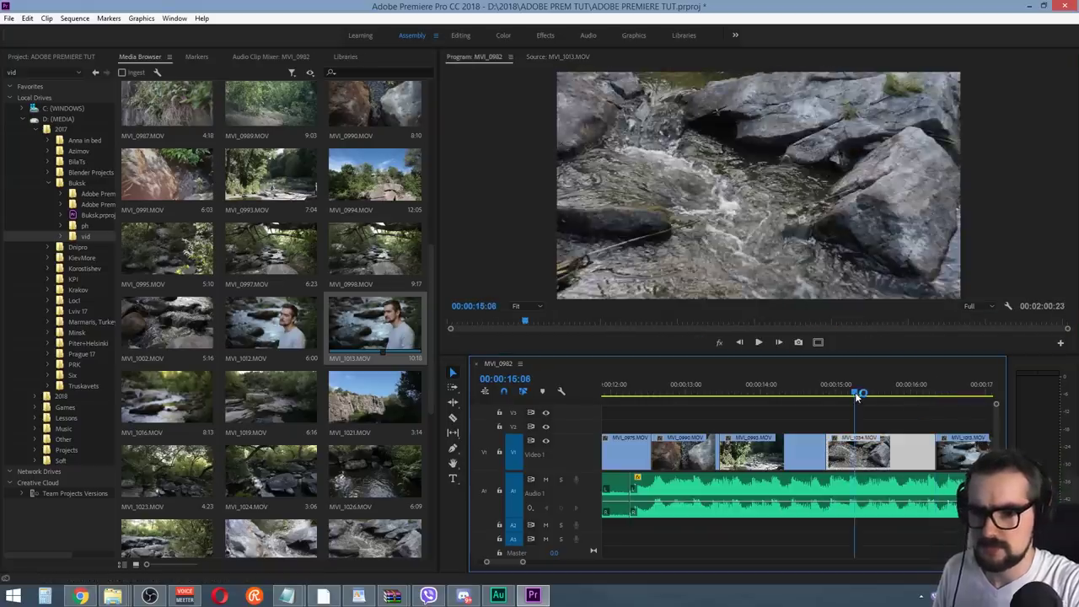
pyautogui.press('space')
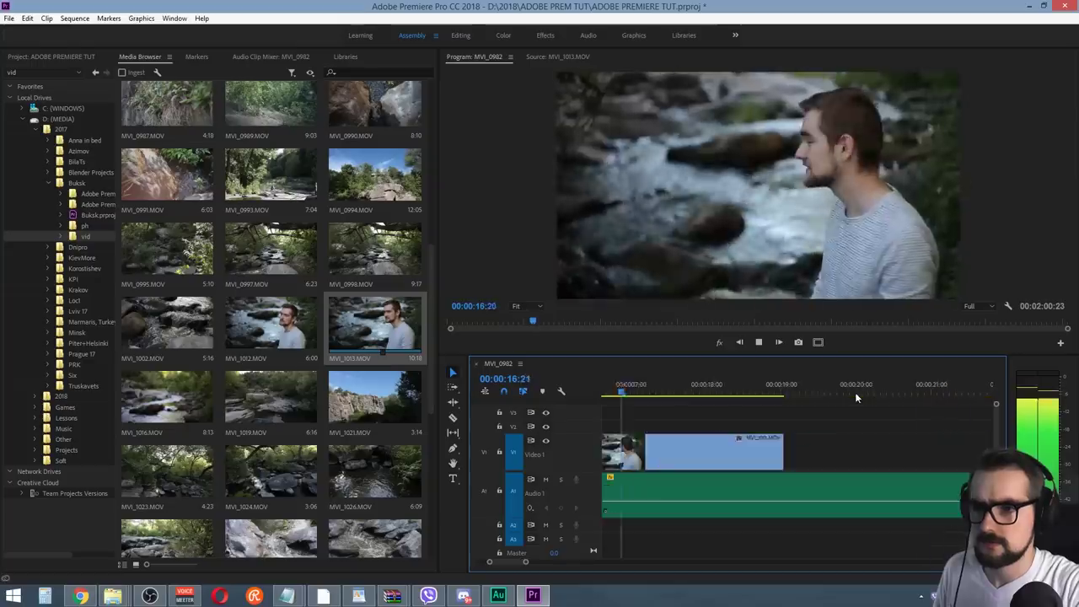
pyautogui.press('space')
pyautogui.scroll(2, 781, 437)
pyautogui.moveTo(757, 394); pyautogui.dragTo(733, 394)
pyautogui.moveTo(700, 450)
pyautogui.mouseDown()
pyautogui.moveTo(733, 449)
pyautogui.moveTo(719, 449)
pyautogui.mouseUp()
pyautogui.click(645, 394)
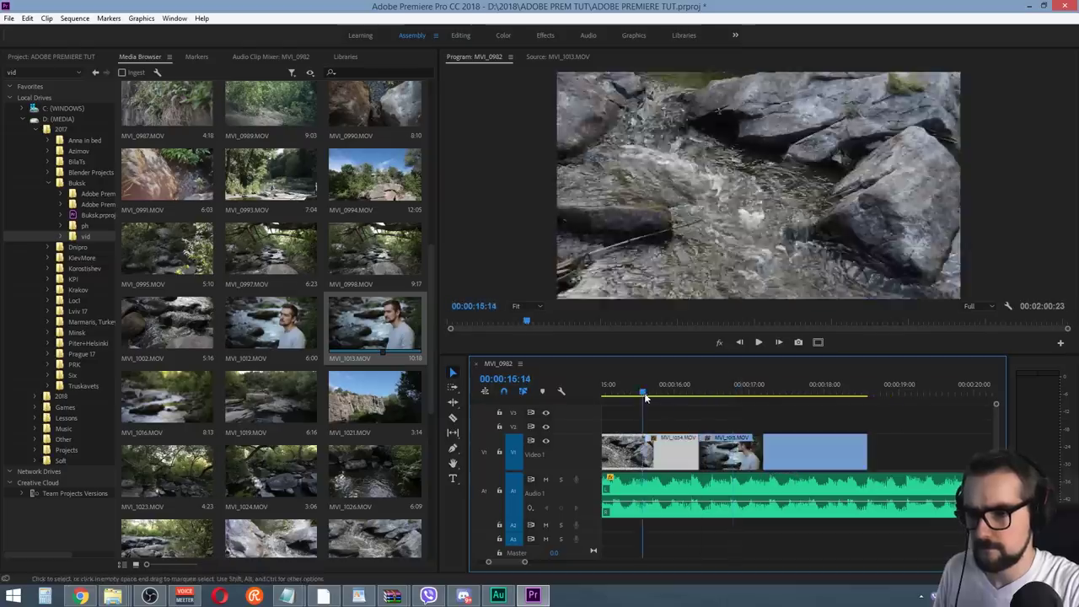
pyautogui.press('space')
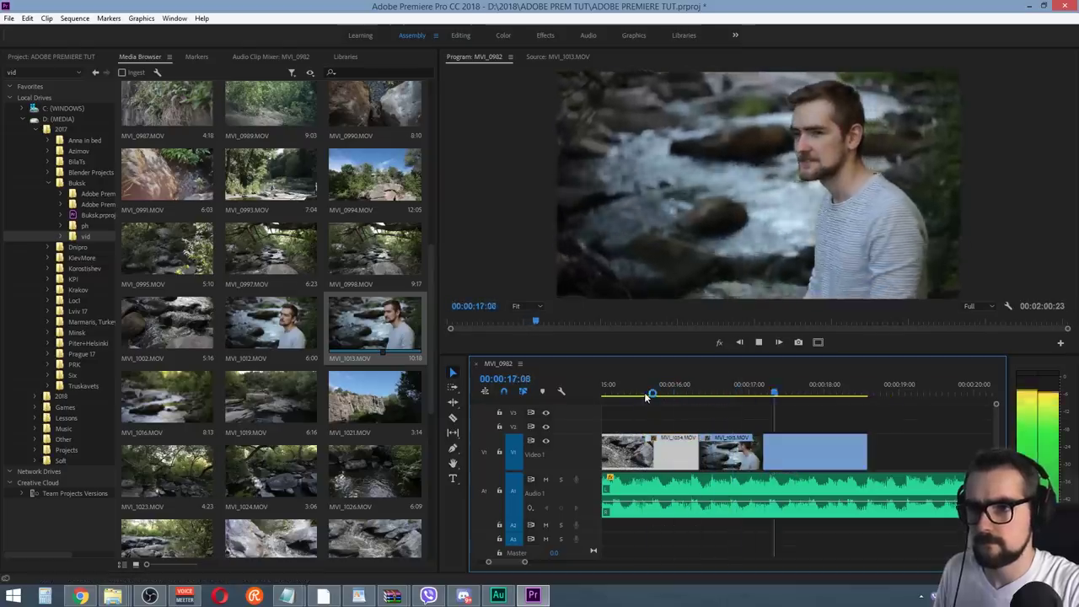
# Add a marked excerpt of the MVI_1048 wheat field to V1
pyautogui.scroll(-5, 270, 321)
pyautogui.doubleClick(167, 295)
pyautogui.press('space')
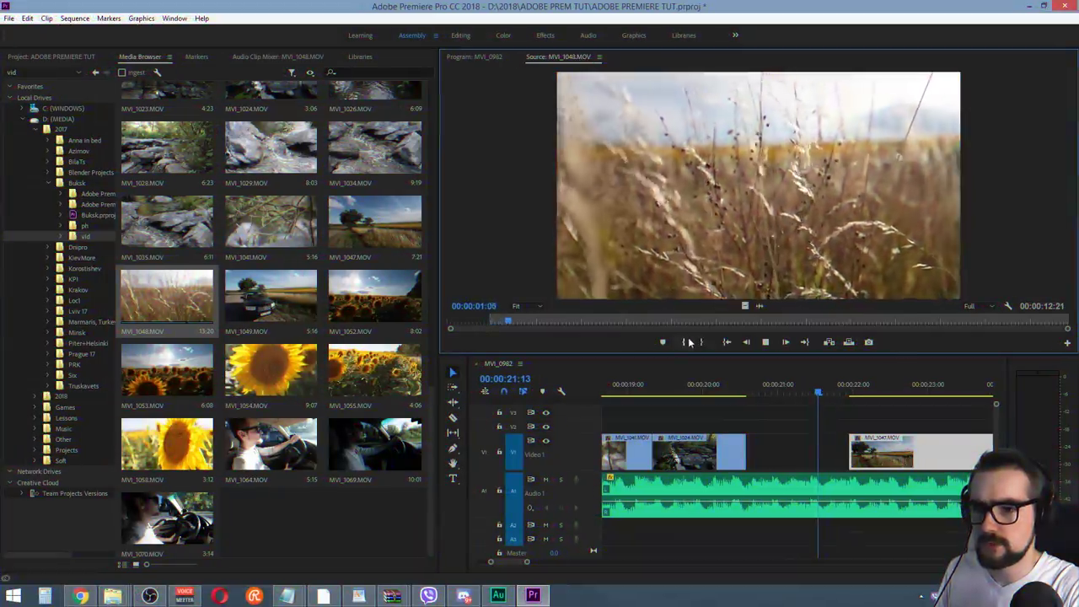
pyautogui.click(701, 341)
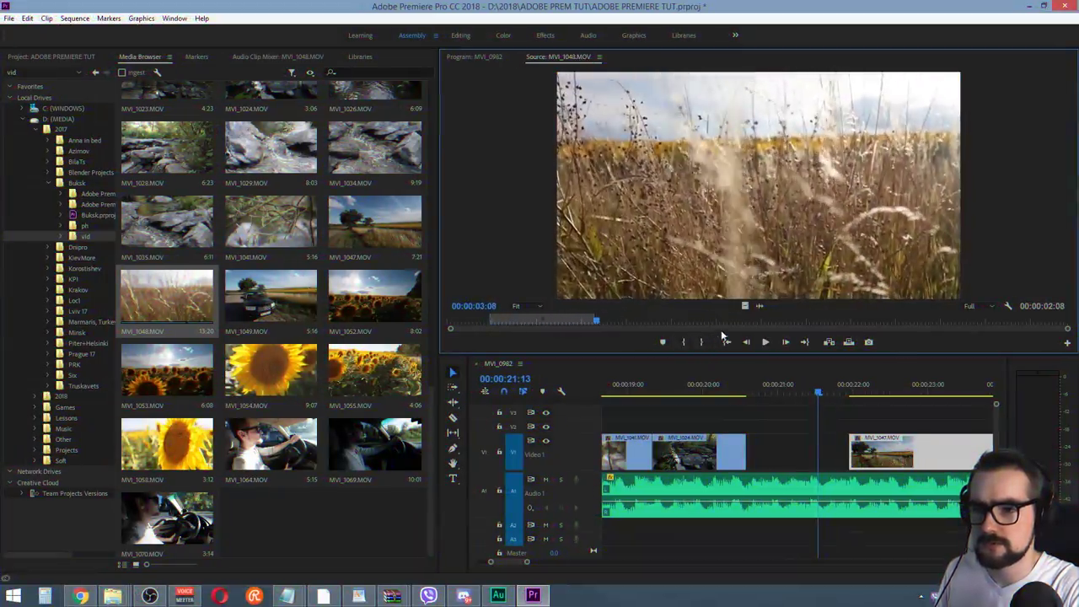
pyautogui.moveTo(746, 305); pyautogui.dragTo(759, 451)
pyautogui.click(777, 386)
pyautogui.press('space')
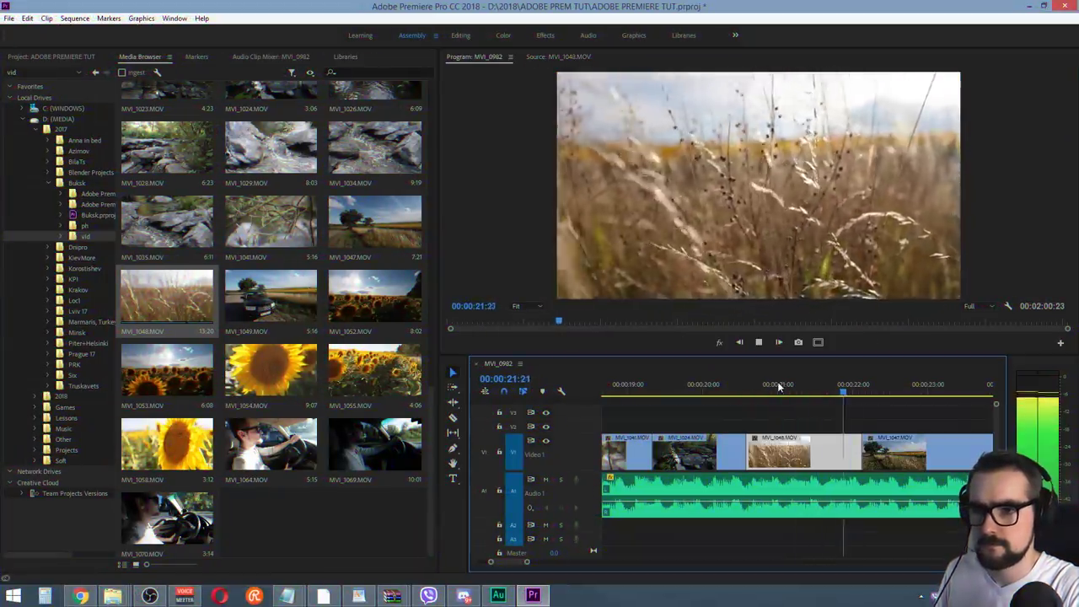
pyautogui.press('-')
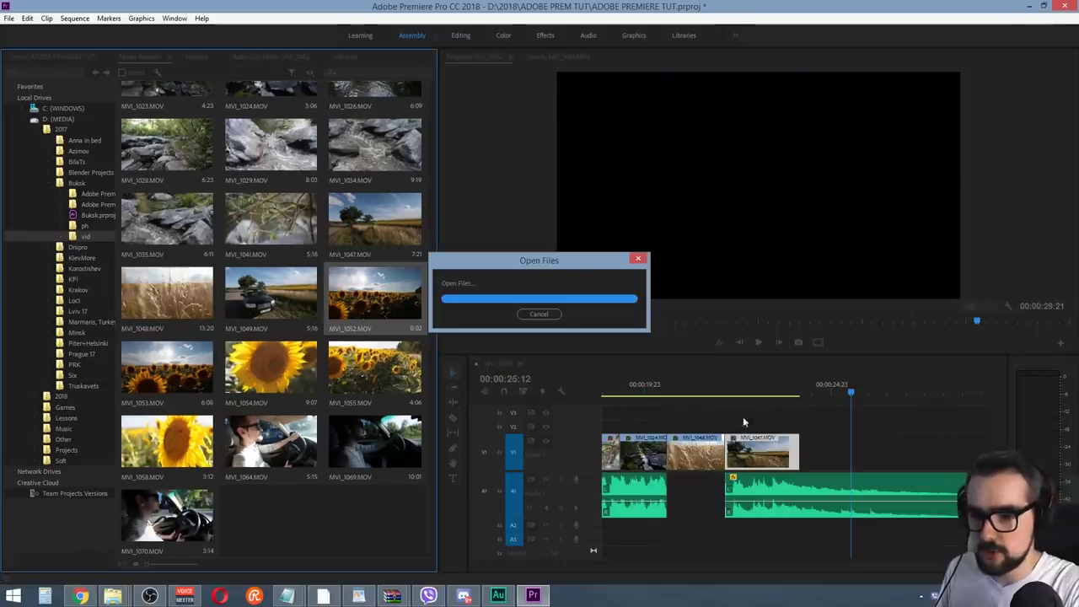
# Mark In and Out points on the MVI_1054 sunflower close-up
pyautogui.doubleClick(270, 367)
pyautogui.press('space')
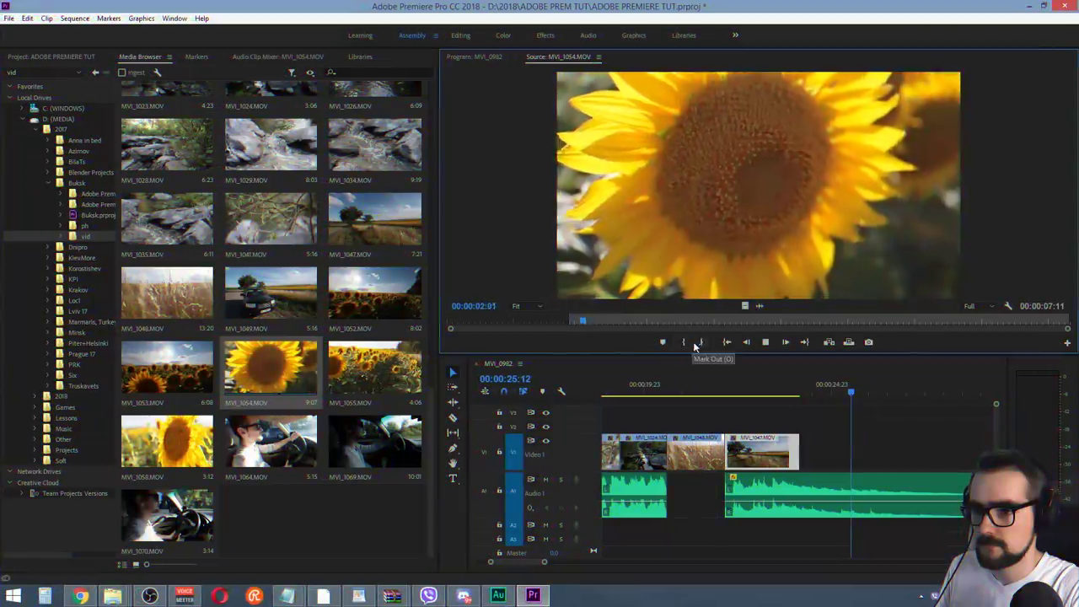
pyautogui.click(683, 342)
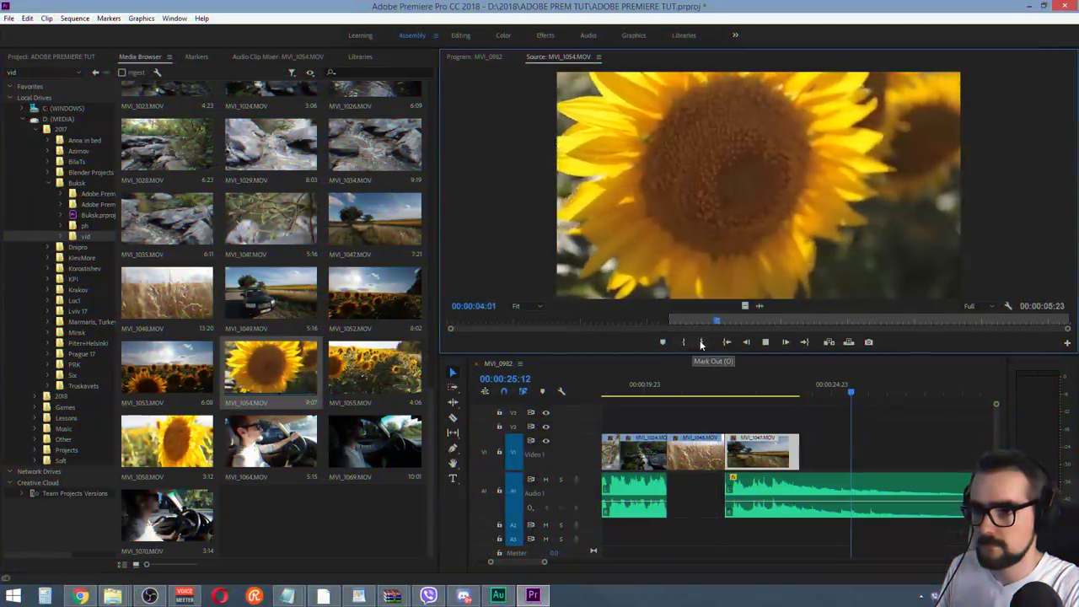
pyautogui.click(700, 341)
pyautogui.press('space')
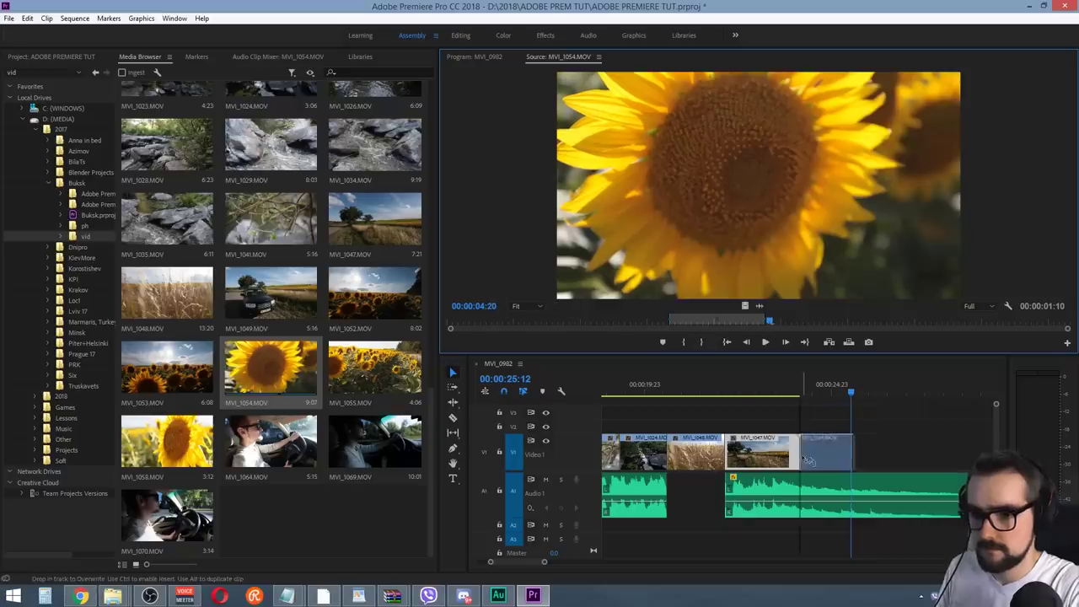
# Mark an MVI_1053 sunflower field excerpt ending at 2:20 and add it to V1's end
pyautogui.doubleClick(167, 367)
pyautogui.press('space')
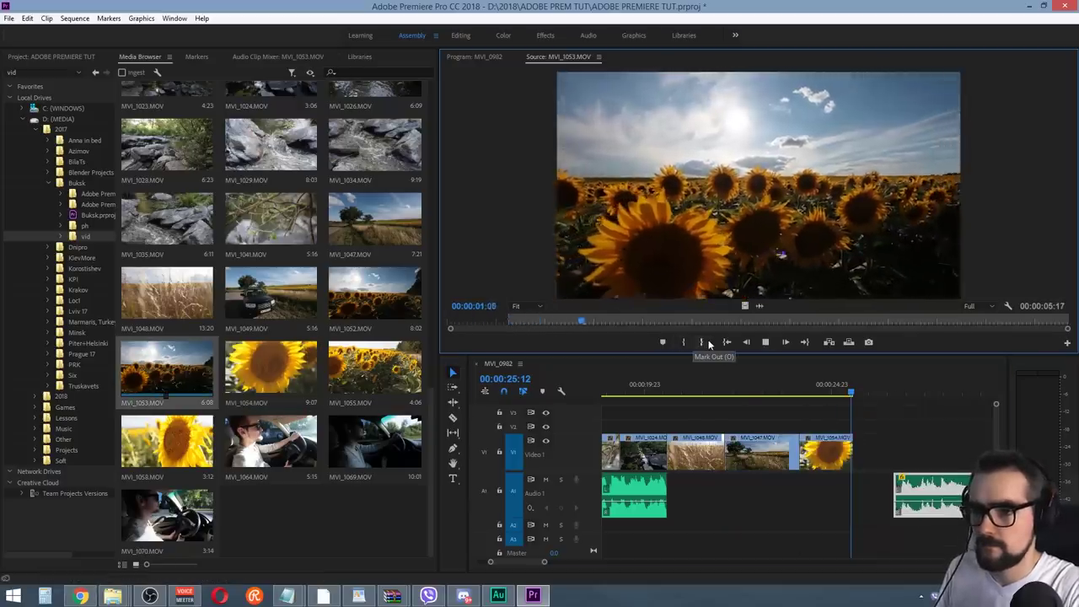
pyautogui.click(701, 342)
pyautogui.press('space')
pyautogui.hotkey('ctrl', 'shift', 'space')
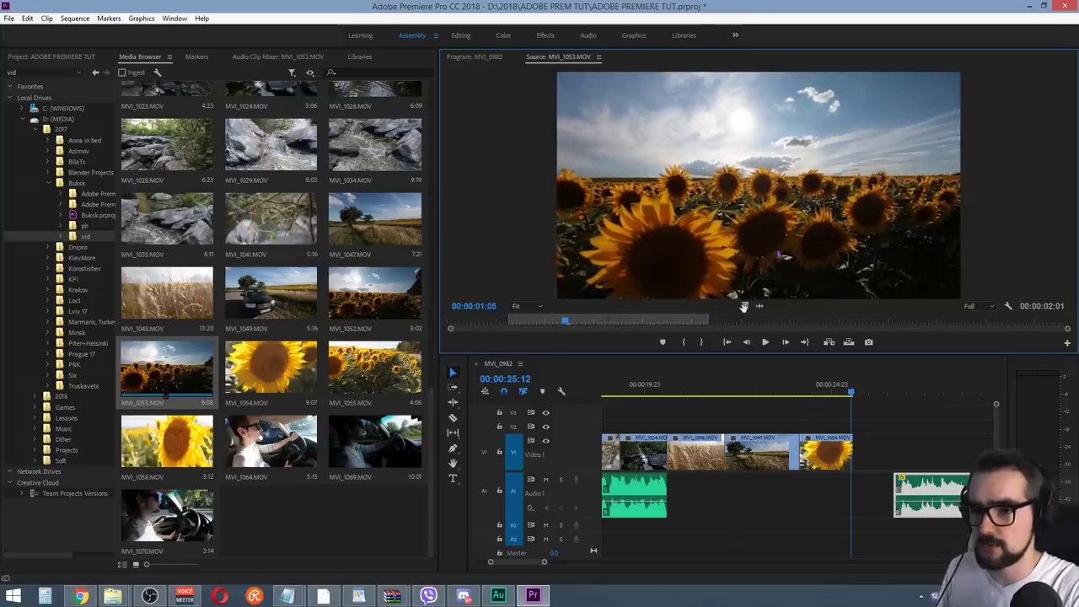
pyautogui.moveTo(743, 306); pyautogui.dragTo(808, 458)
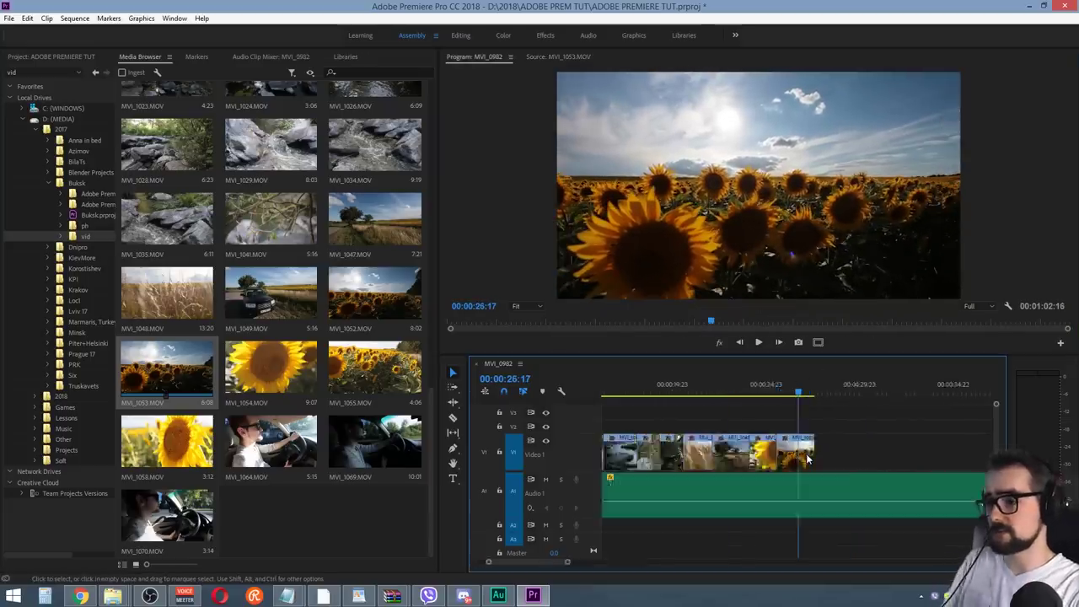
pyautogui.press('\\')
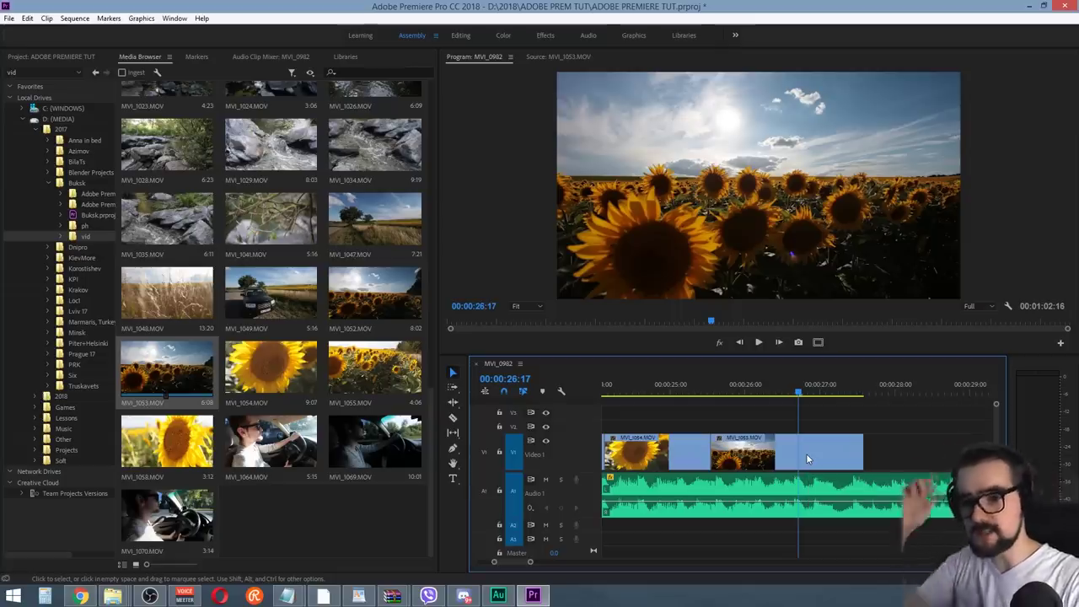
# Cut the music at about 28 seconds, delete the rest, and lower the remaining music's volume
pyautogui.press('c')
pyautogui.press('v')
pyautogui.click(927, 493)
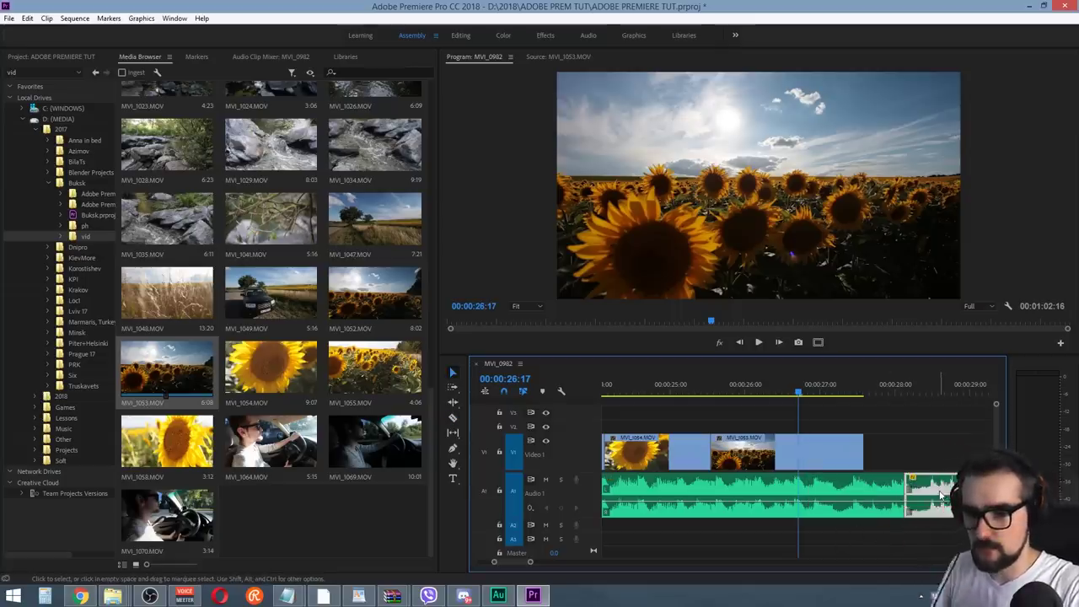
pyautogui.press('Delete')
pyautogui.click(814, 506)
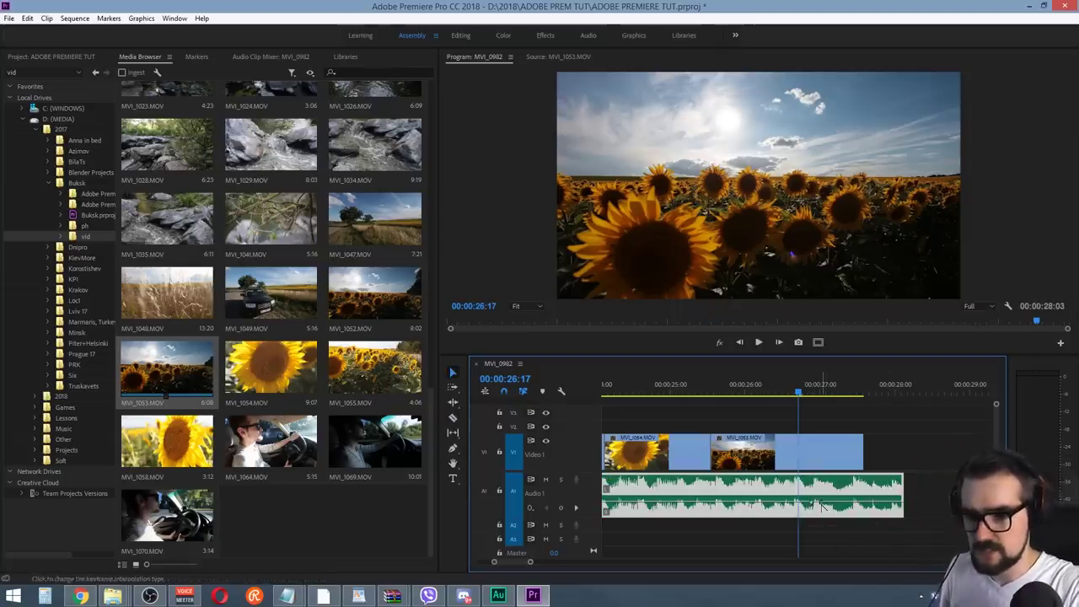
pyautogui.doubleClick(821, 506)
pyautogui.moveTo(826, 507); pyautogui.dragTo(841, 511)
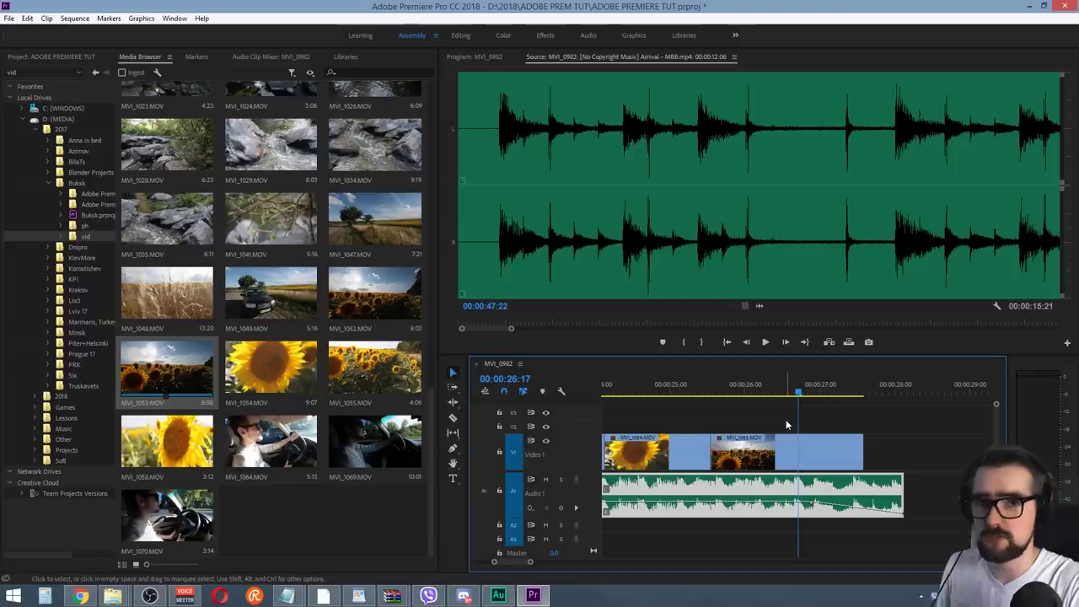
# Play past the video's end and scrub to the music's ending near 1:53
pyautogui.press('space')
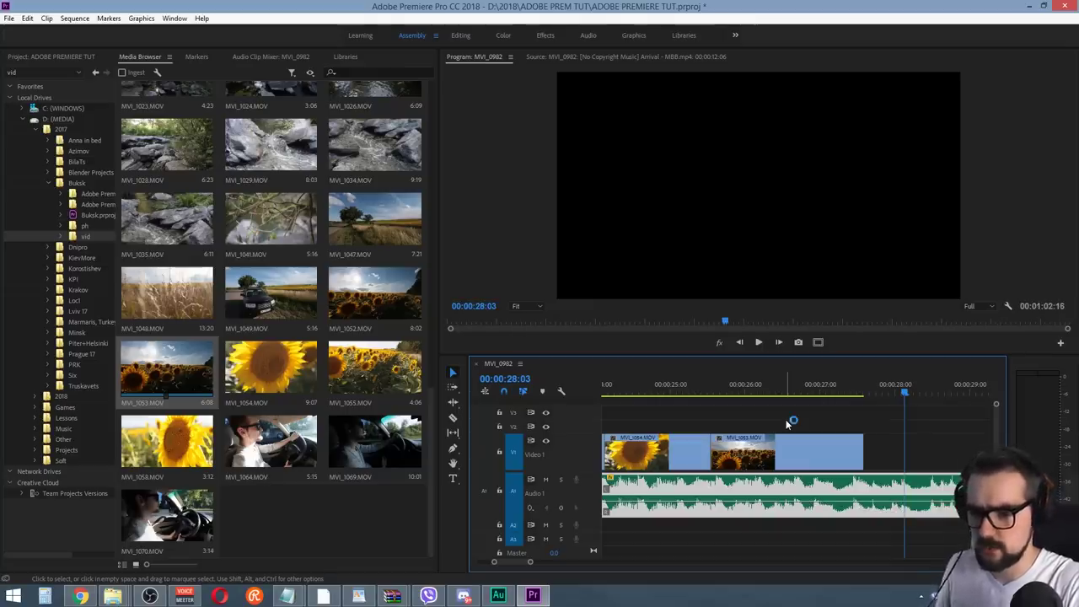
pyautogui.press('-')
pyautogui.press('-')
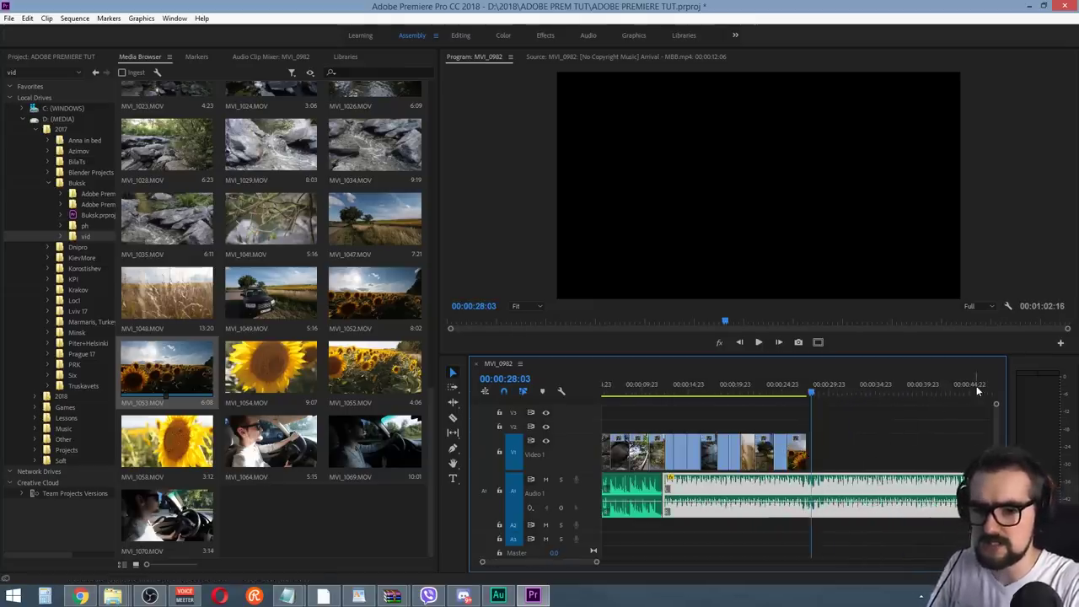
pyautogui.moveTo(980, 393); pyautogui.dragTo(839, 387)
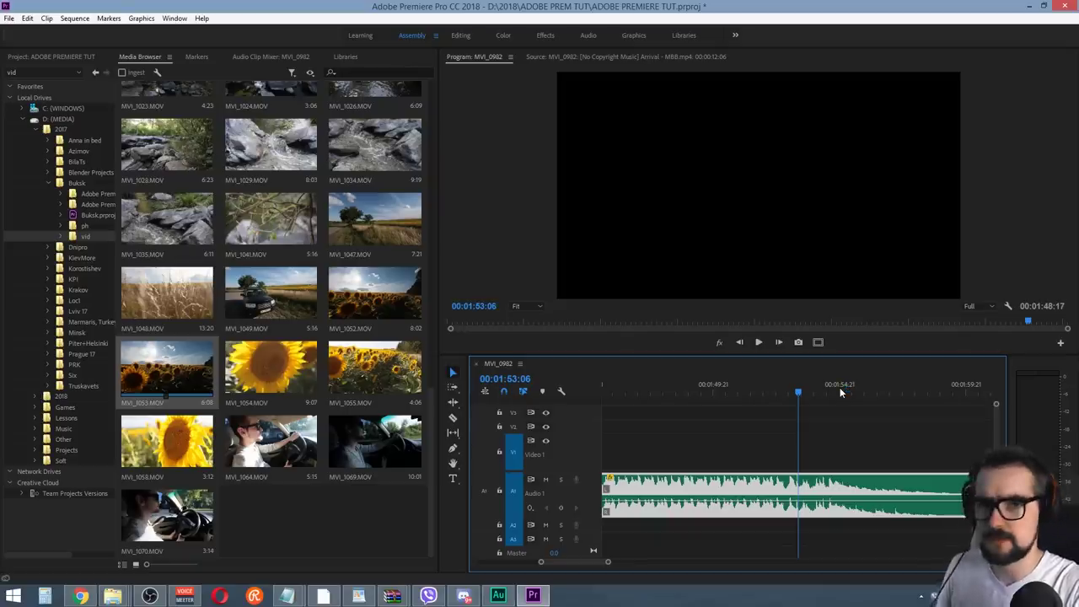
pyautogui.press('space')
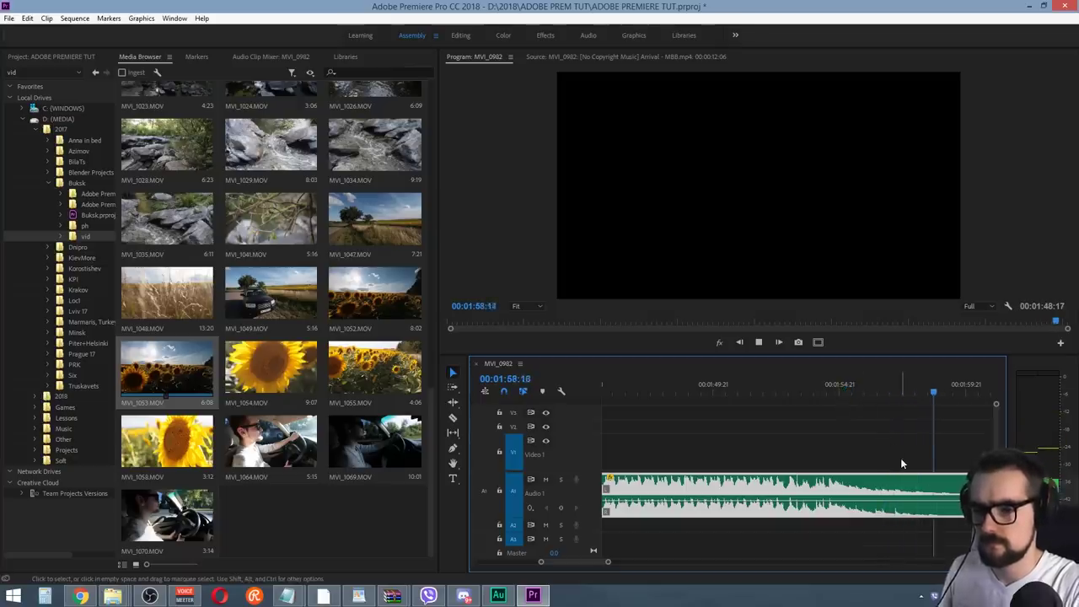
# Cut the music before its closing section, deleting the earlier part and the tiny tail
pyautogui.press('space')
pyautogui.hotkey('ctrl', 'k')
pyautogui.press('c')
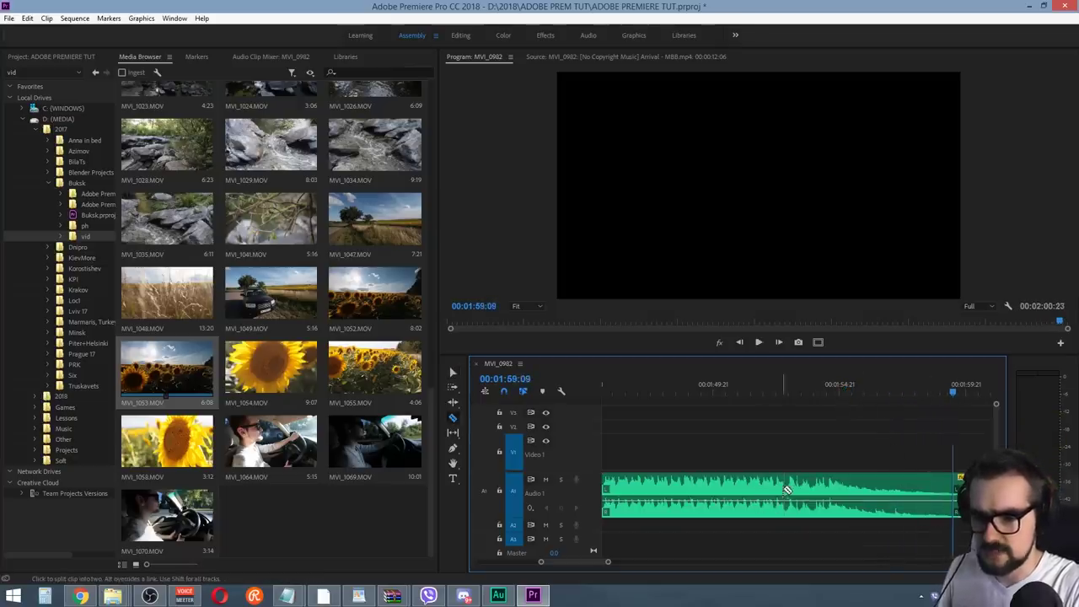
pyautogui.press('v')
pyautogui.click(750, 498)
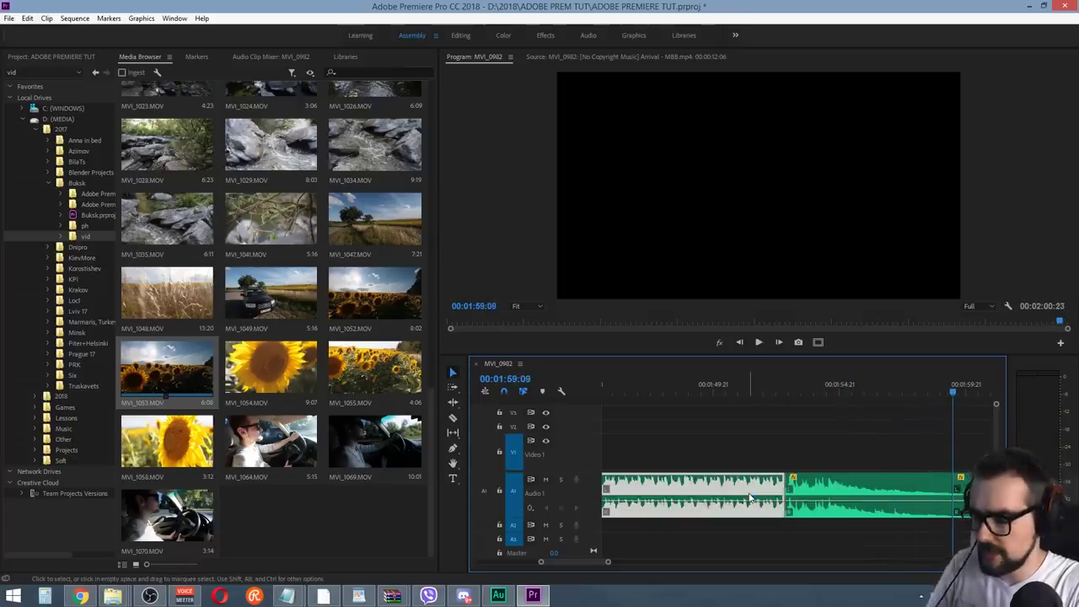
pyautogui.press('Delete')
pyautogui.press('-')
pyautogui.click(885, 484)
pyautogui.press('Down')
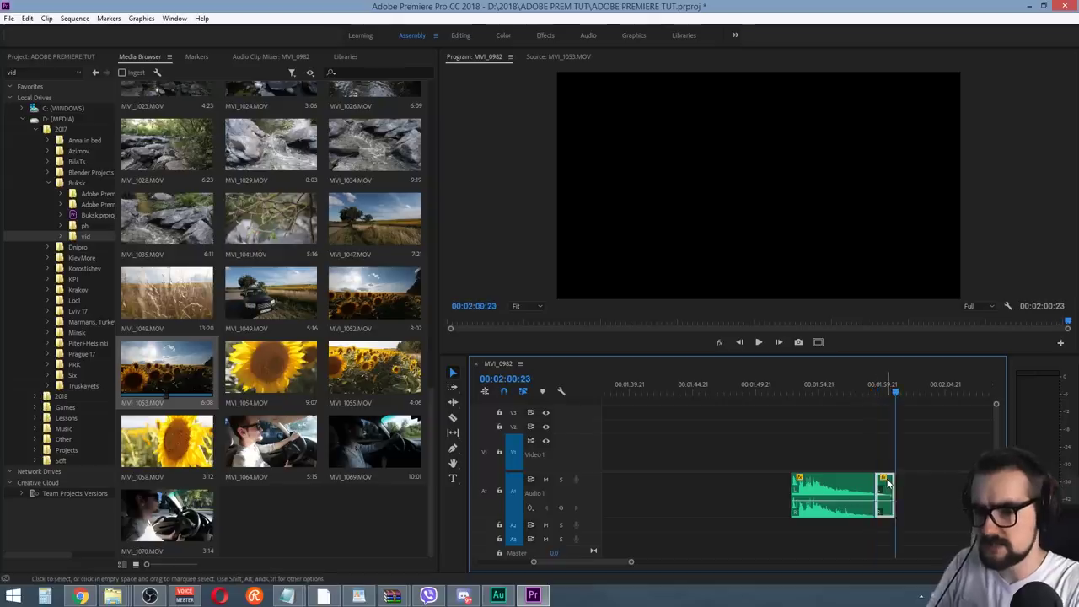
pyautogui.press('Delete')
# Move the closing music section to start near 24:20 under the sunflower clips
pyautogui.press('-')
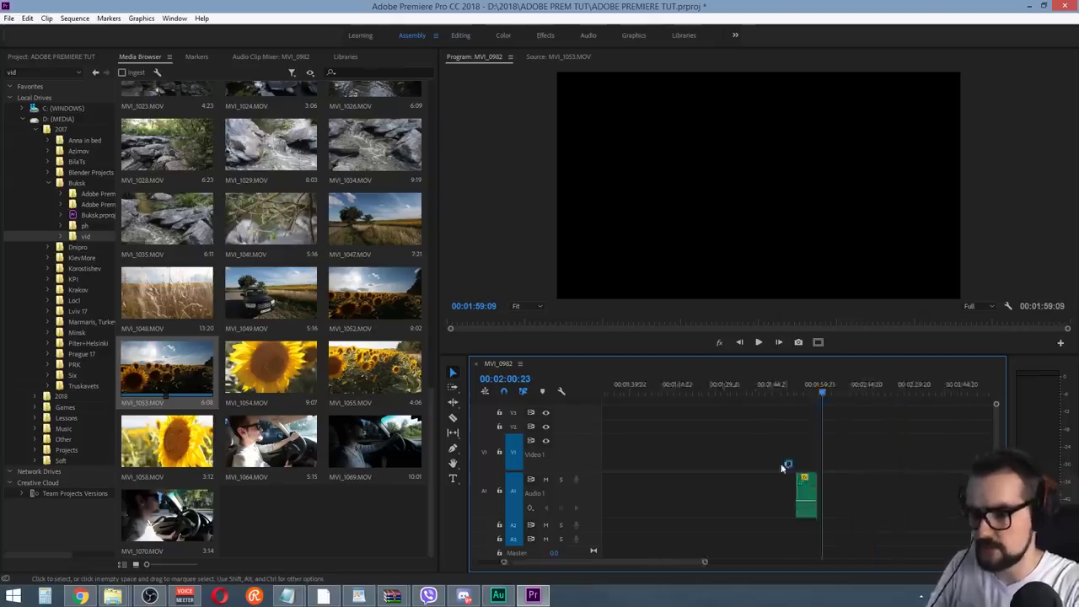
pyautogui.moveTo(797, 489); pyautogui.dragTo(665, 489)
pyautogui.press('=')
pyautogui.click(660, 394)
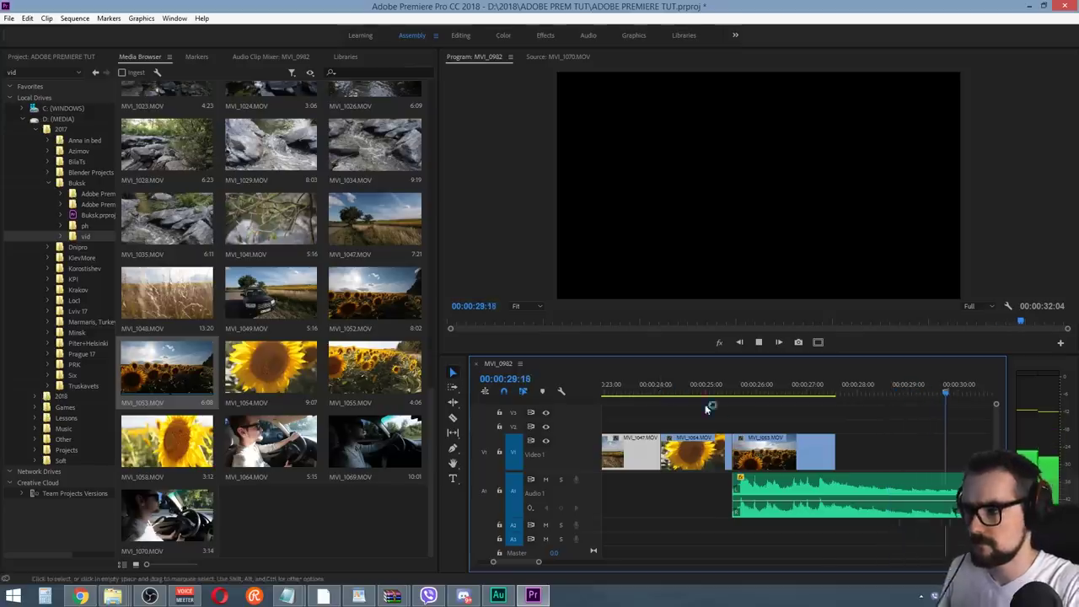
# Stop playback, zoom to fit all of MVI_0982, and park the playhead at its first frame
pyautogui.press('space')
pyautogui.scroll(-2, 661, 394)
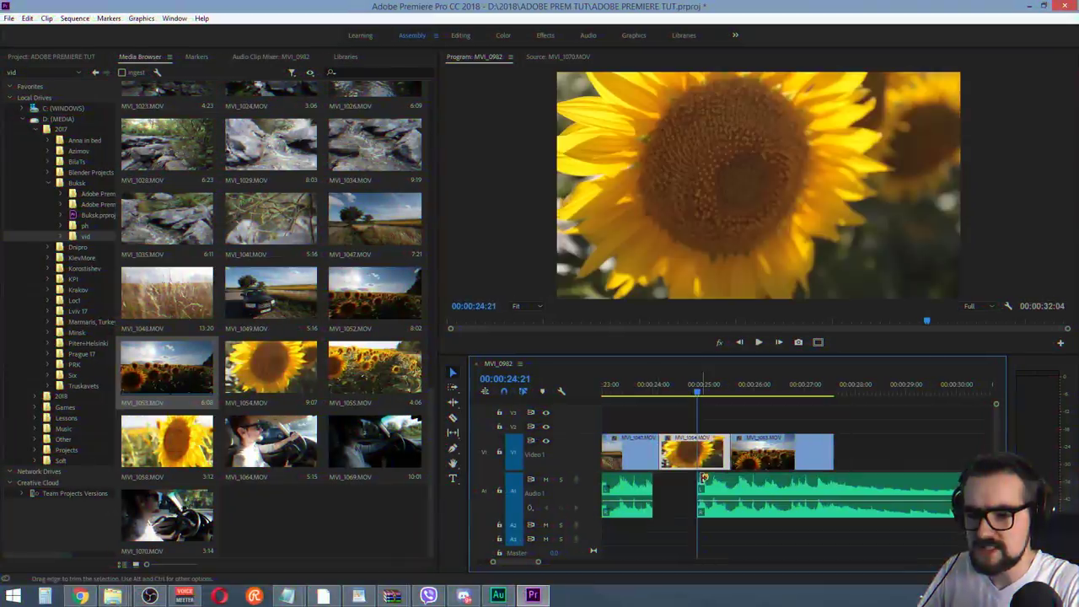
pyautogui.scroll(-3, 682, 486)
pyautogui.scroll(-2, 683, 487)
pyautogui.scroll(2, 682, 486)
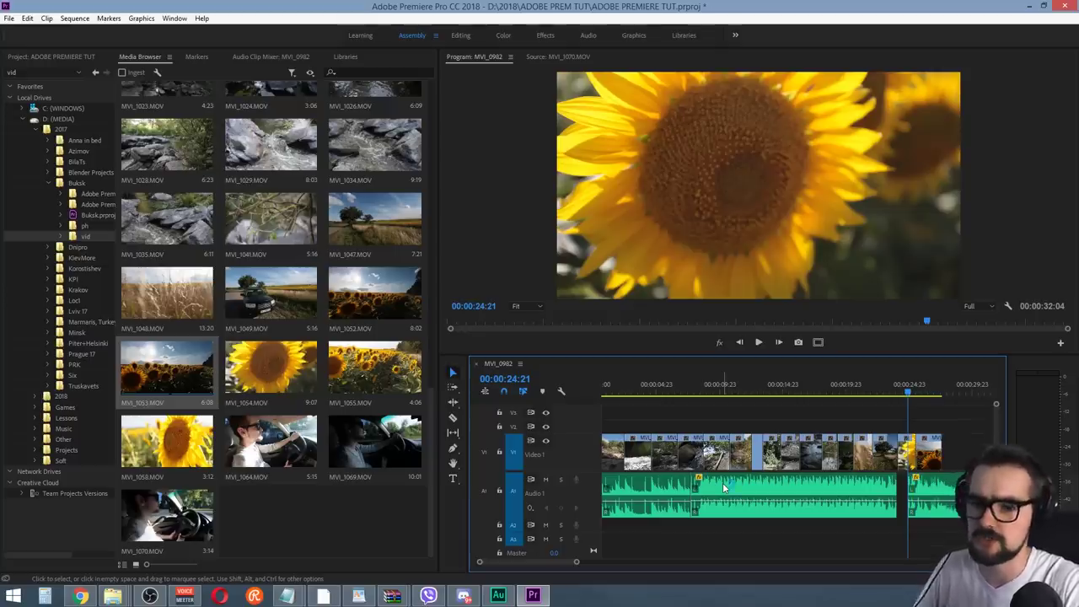
pyautogui.hscroll(3, 853, 395)
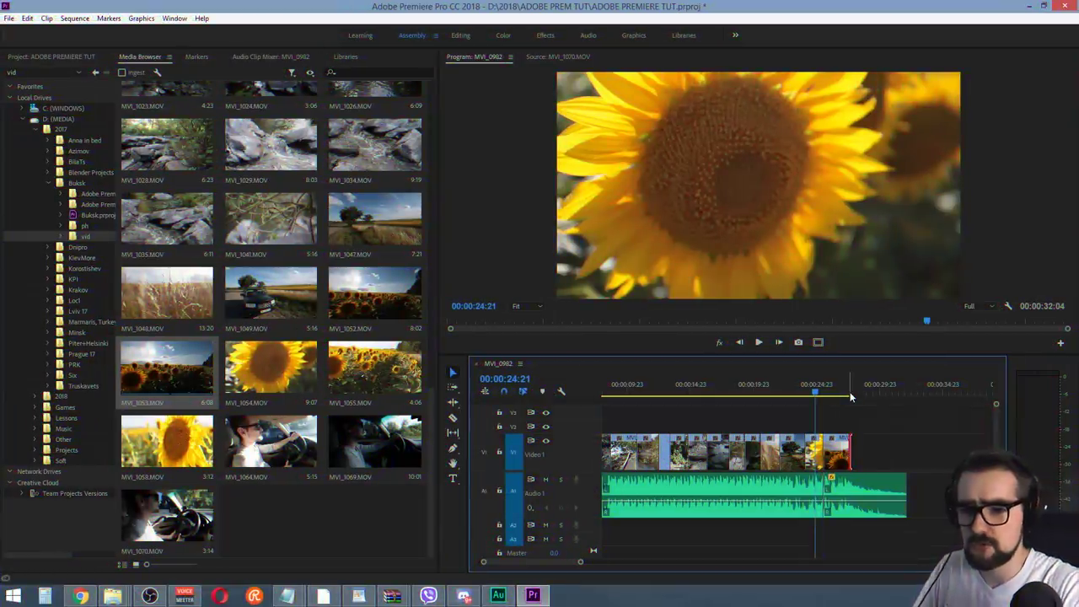
pyautogui.click(852, 392)
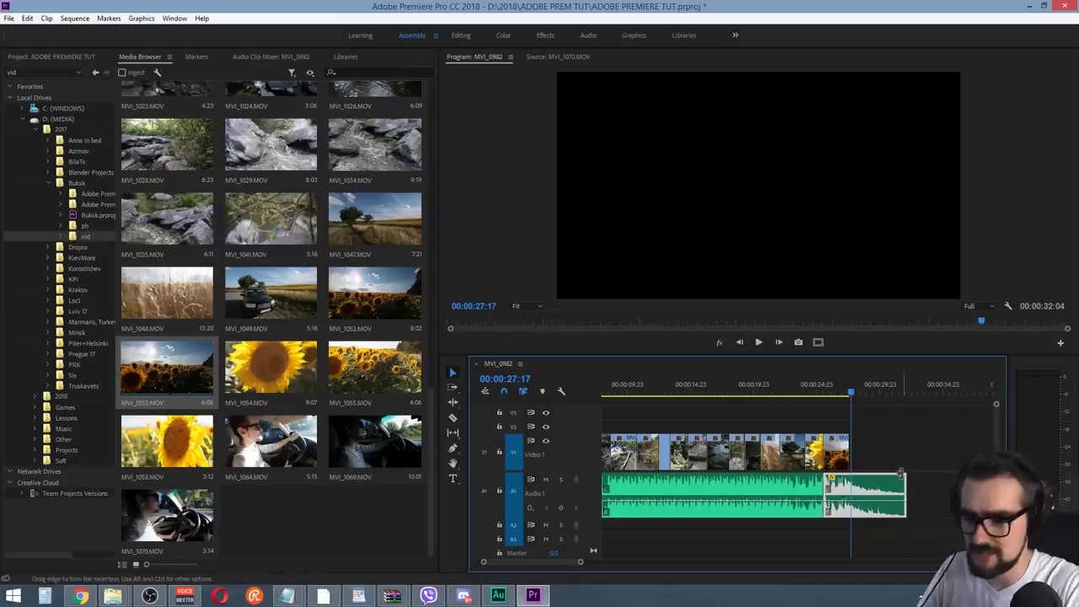
pyautogui.press('\\')
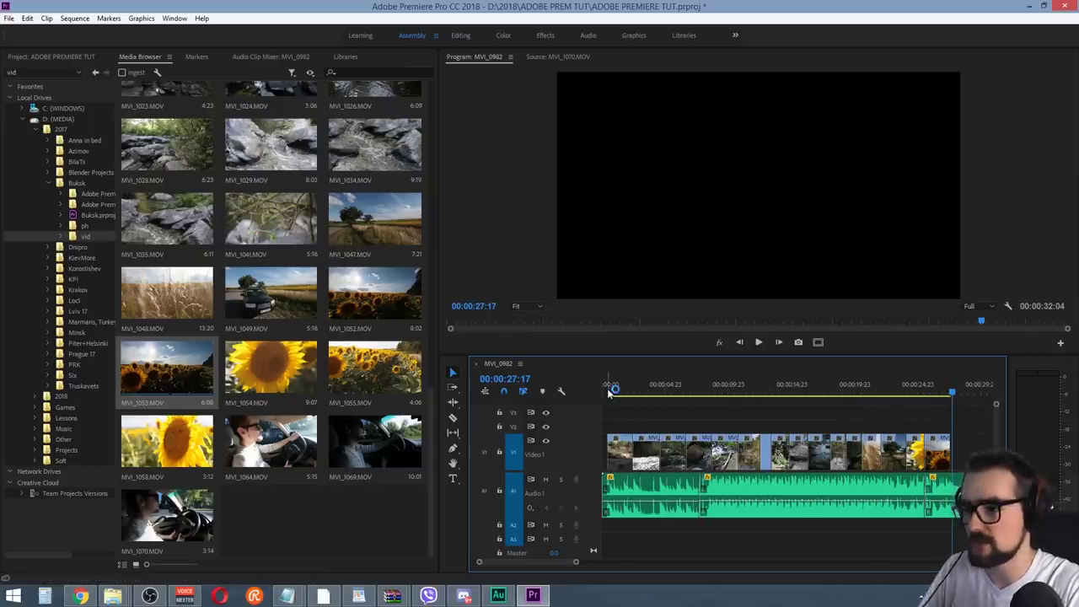
pyautogui.click(610, 392)
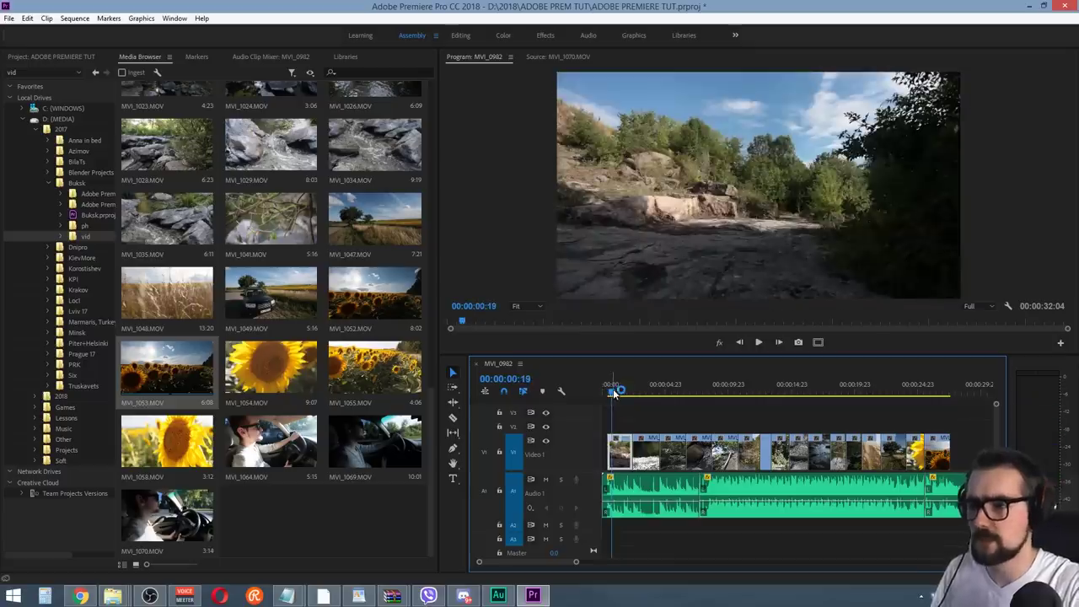
pyautogui.click(572, 316)
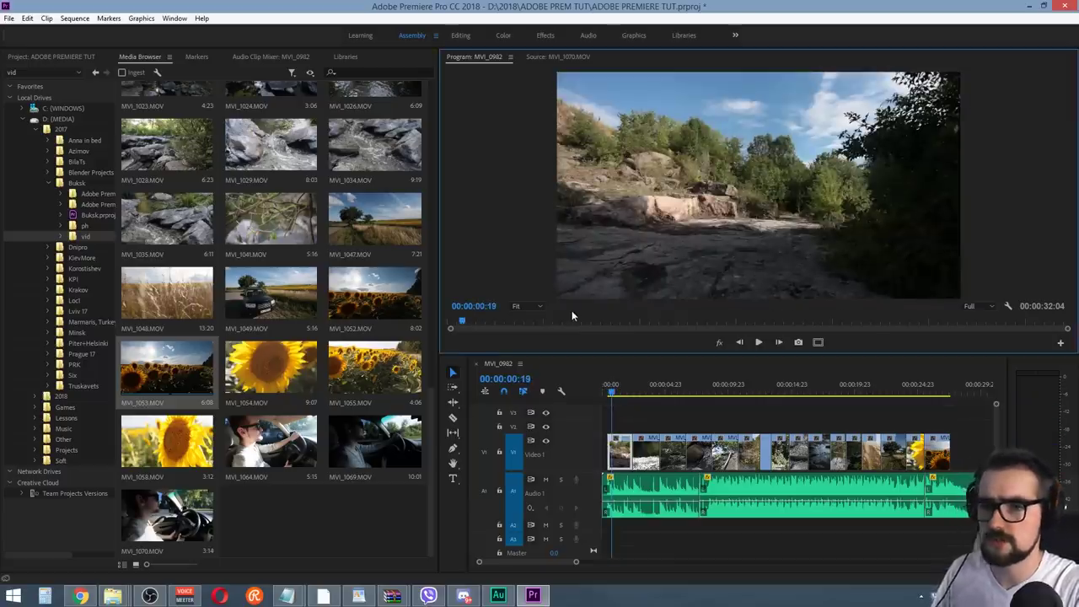
pyautogui.hotkey('ctrl', '`')
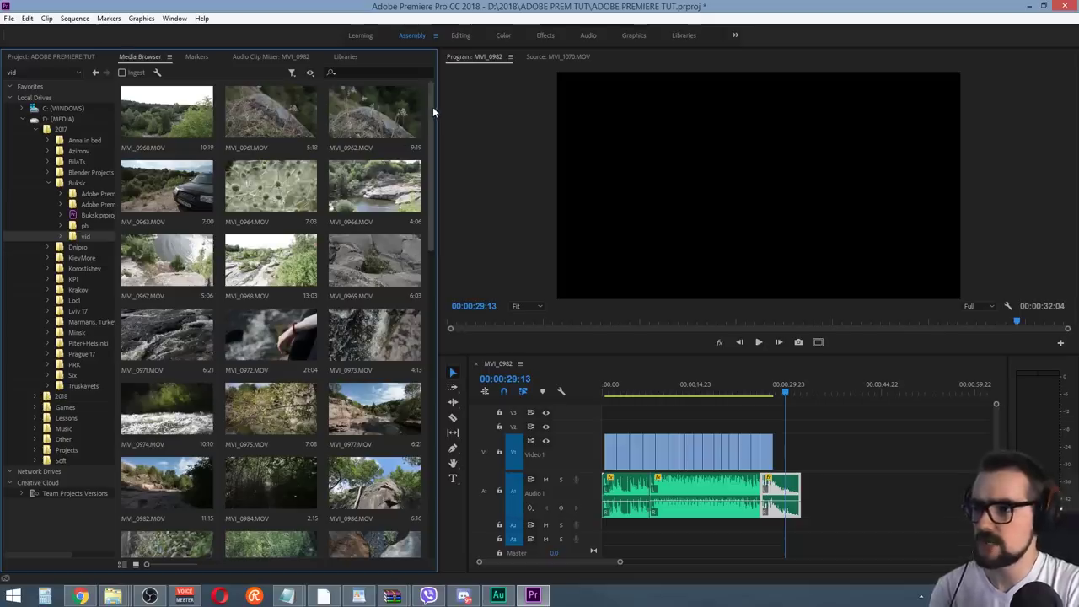
# Open MVI_0977.MOV from the Media Browser in the Source monitor
pyautogui.scroll(-1, 427, 139)
pyautogui.moveTo(427, 140)
pyautogui.mouseDown()
pyautogui.moveTo(424, 374)
pyautogui.moveTo(428, 81)
pyautogui.mouseUp()
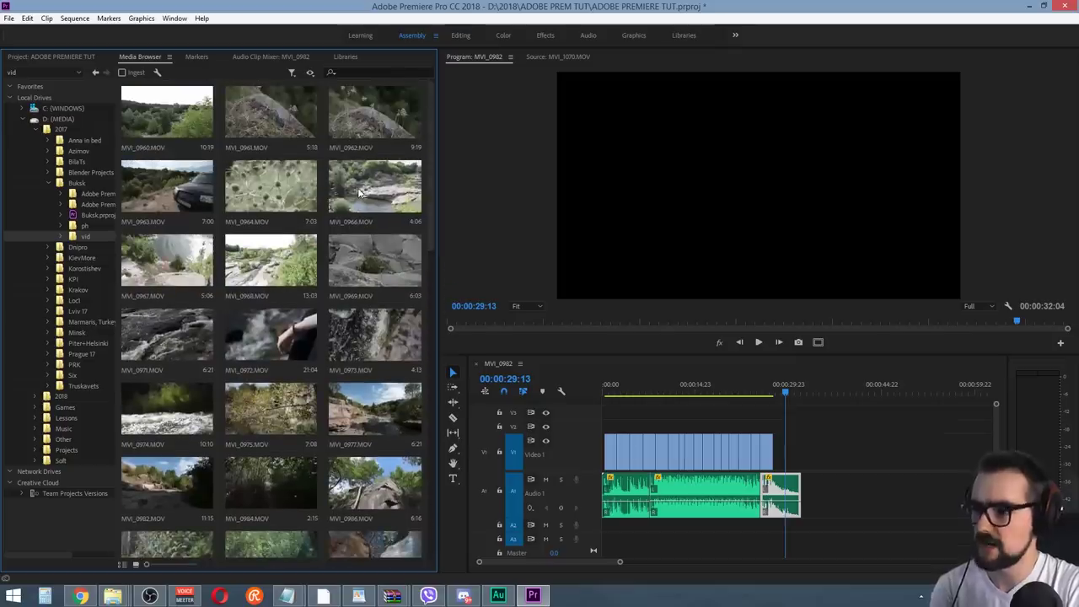
pyautogui.scroll(-2, 358, 193)
pyautogui.doubleClick(375, 243)
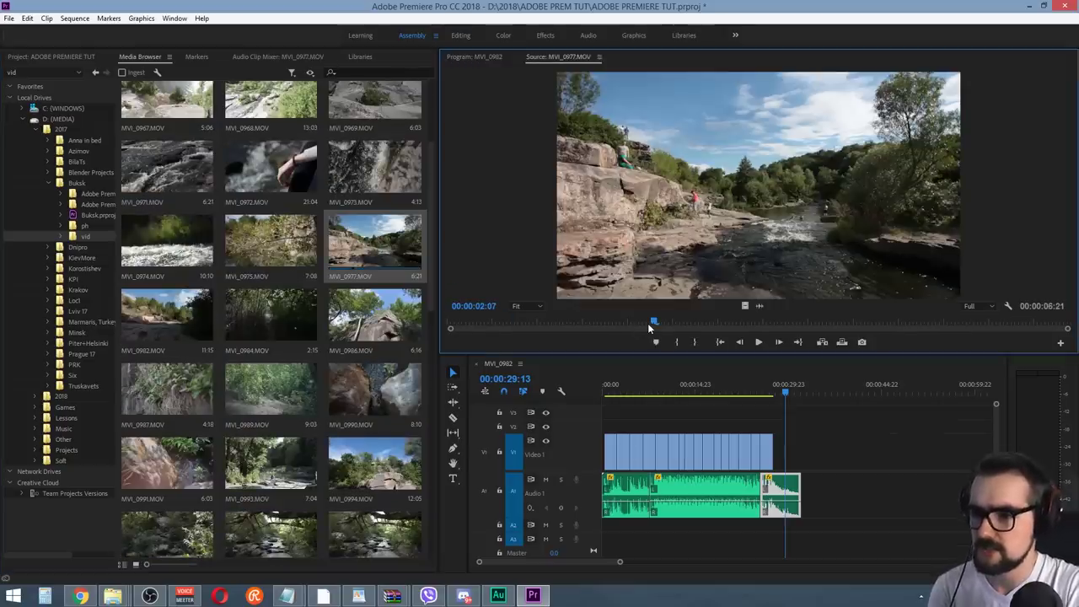
# Mark a 00:00:01:13 In/Out range on MVI_0977, starting around 00:00:02:07
pyautogui.click(678, 342)
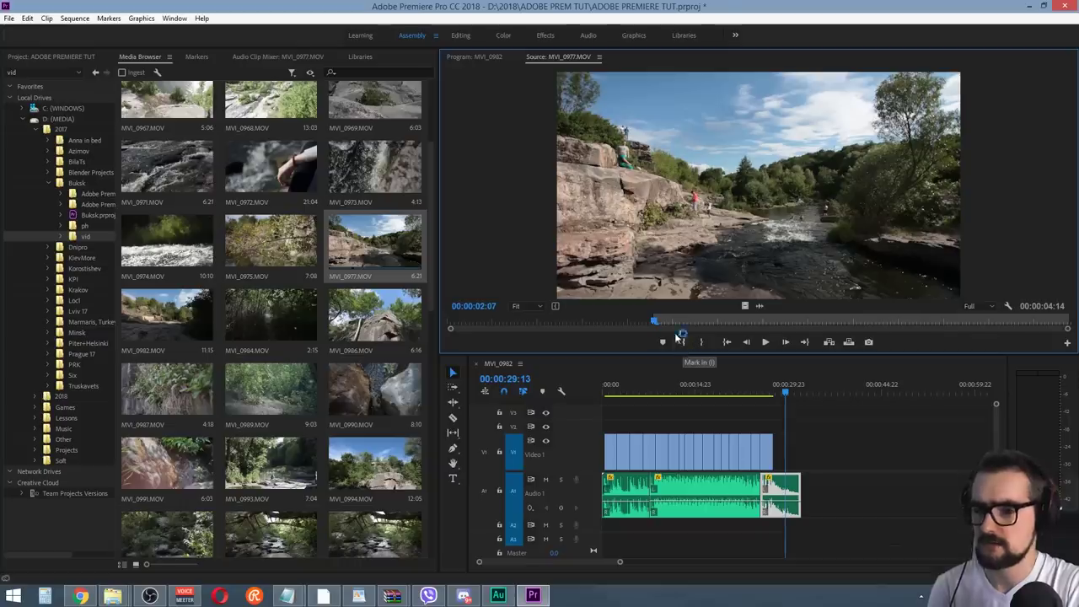
pyautogui.moveTo(654, 320); pyautogui.dragTo(743, 322)
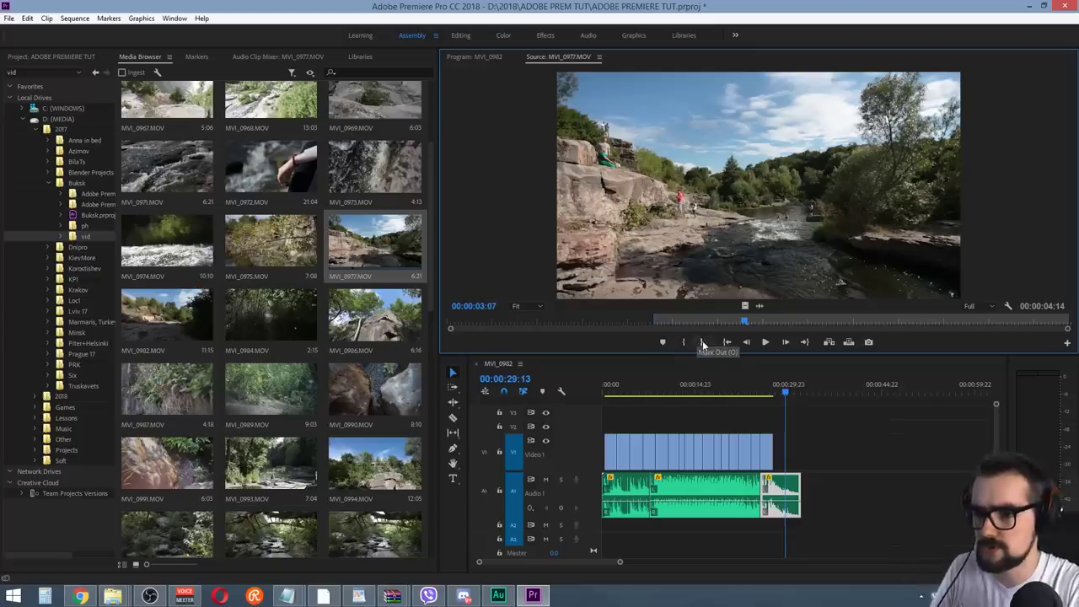
pyautogui.click(701, 341)
pyautogui.click(721, 342)
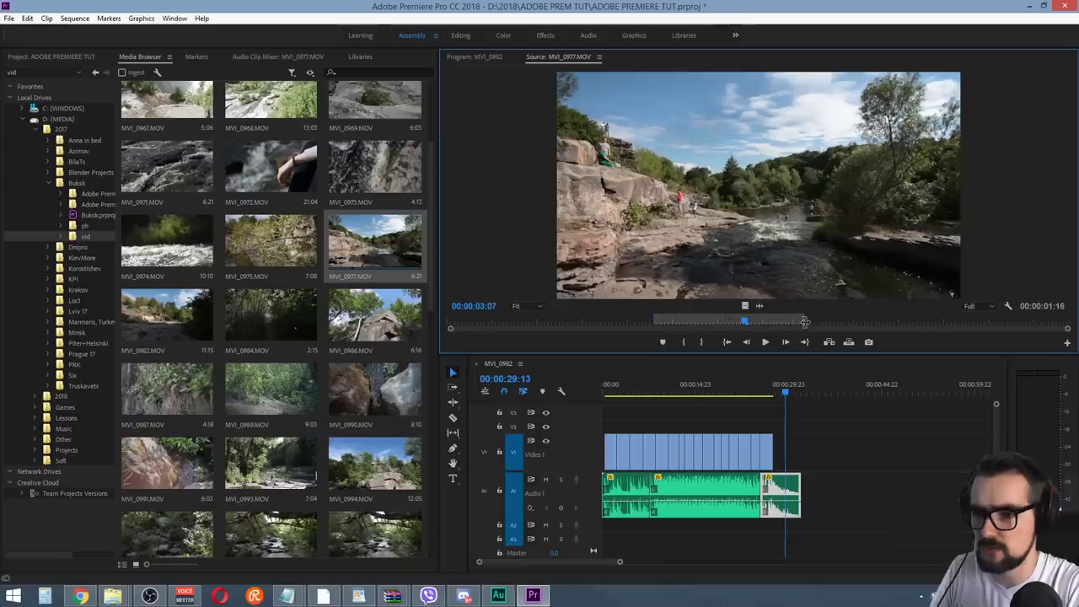
pyautogui.moveTo(802, 321); pyautogui.dragTo(800, 321)
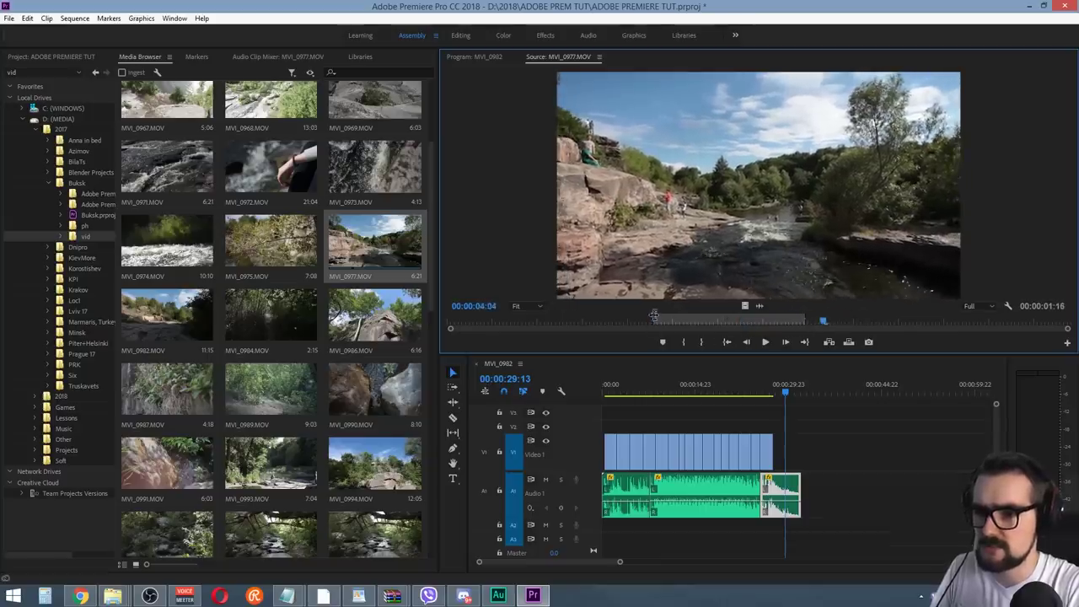
pyautogui.moveTo(653, 321); pyautogui.dragTo(666, 320)
pyautogui.click(782, 341)
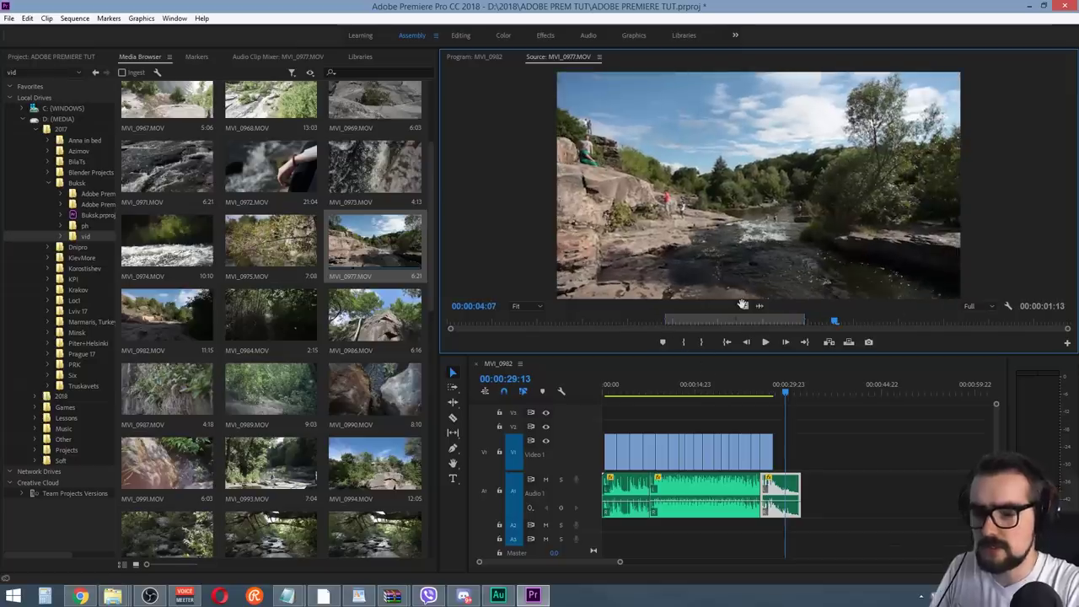
# Abandon dragging the trimmed clip into the sequence and return the playhead near the start
pyautogui.moveTo(742, 305); pyautogui.dragTo(841, 459)
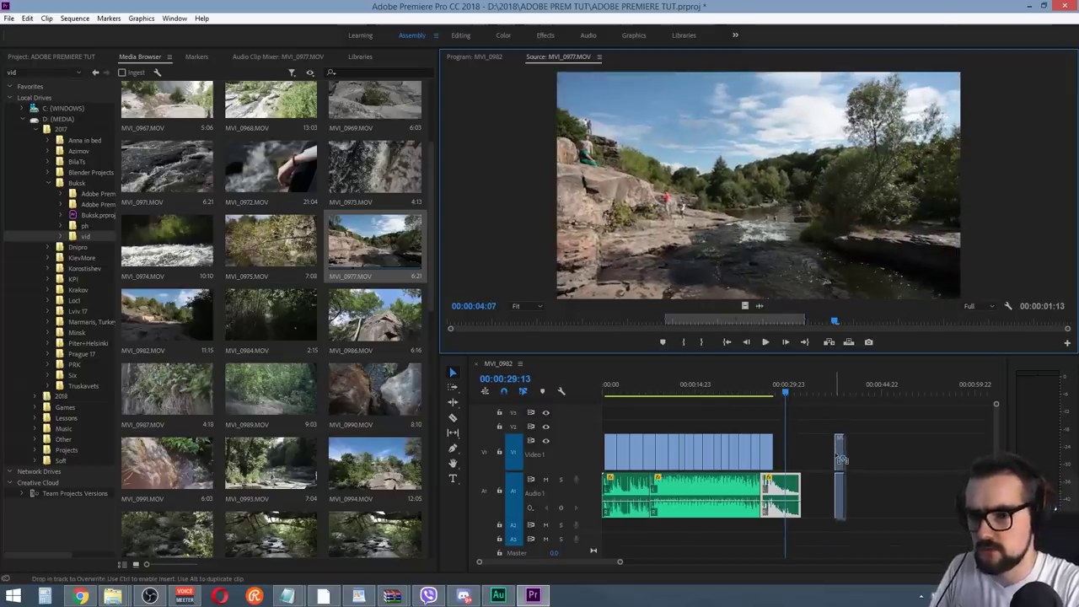
pyautogui.press('Escape')
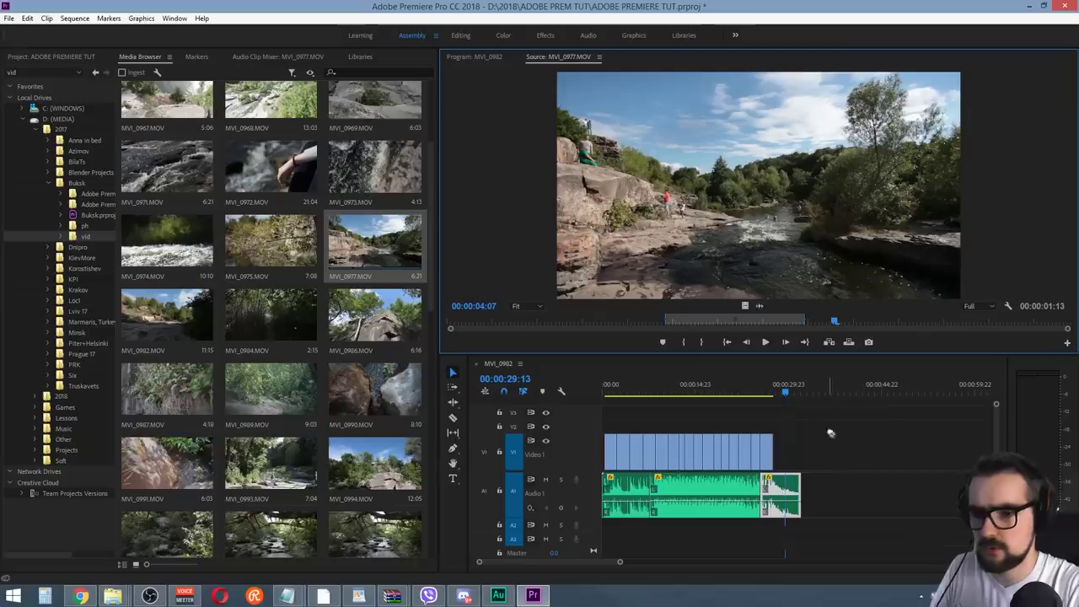
pyautogui.moveTo(830, 433)
pyautogui.mouseDown()
pyautogui.moveTo(840, 500)
pyautogui.moveTo(745, 305)
pyautogui.moveTo(822, 457)
pyautogui.mouseUp()
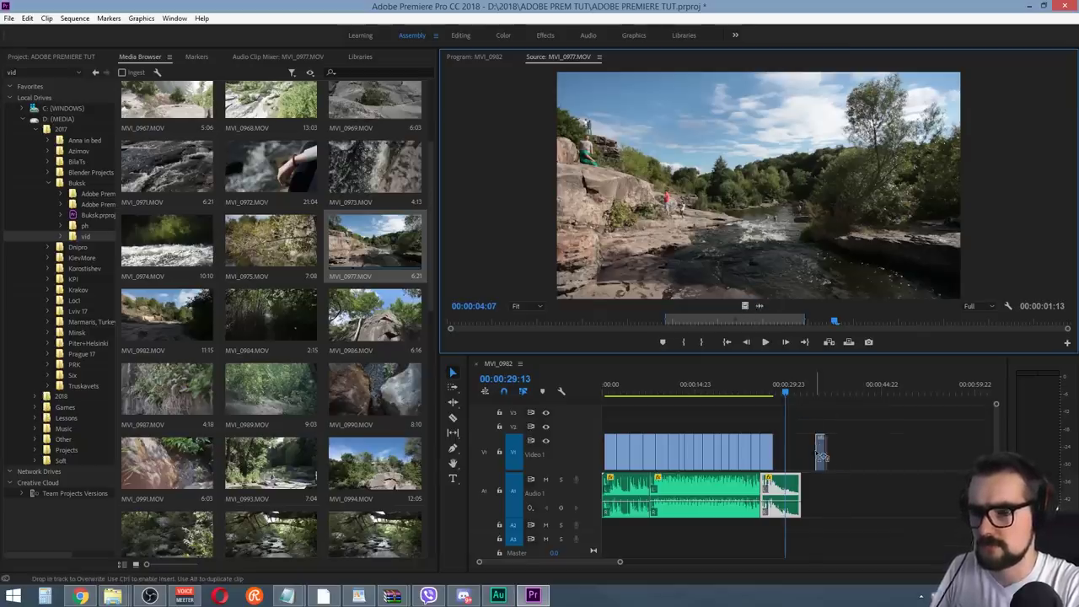
pyautogui.press('Escape')
pyautogui.click(815, 443)
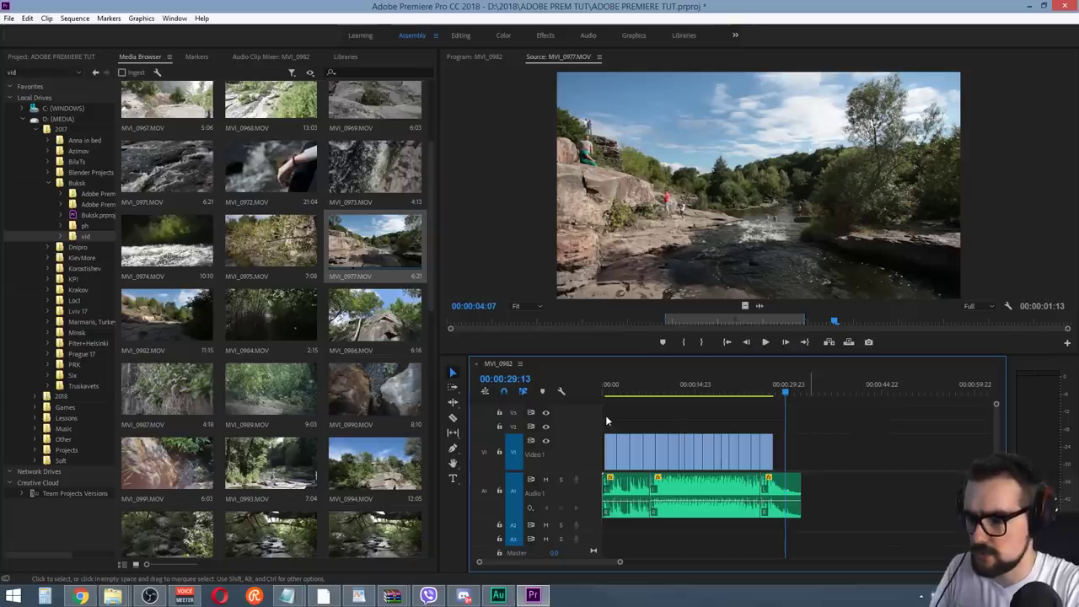
pyautogui.click(630, 503)
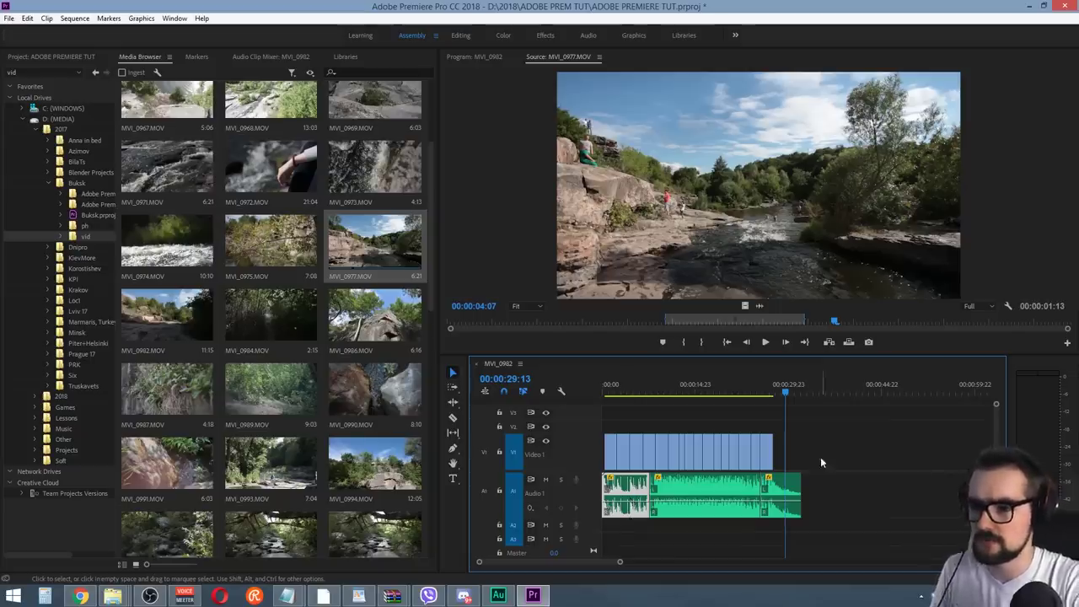
pyautogui.click(620, 392)
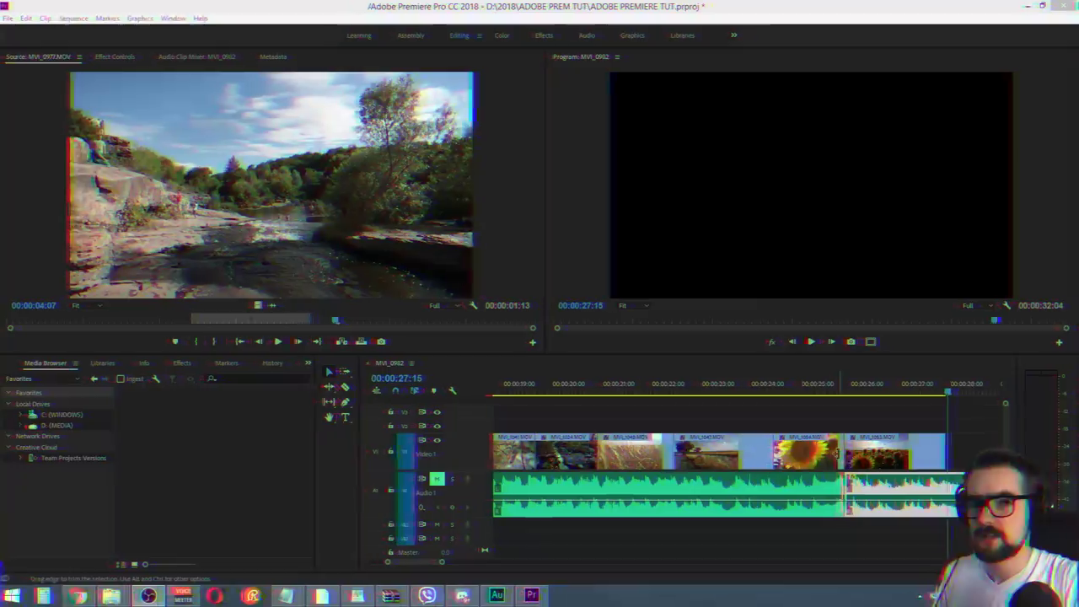
# Save the ADOBE PREMIERE TUT project with Ctrl+S, then close the File menu unchanged
pyautogui.click(593, 268)
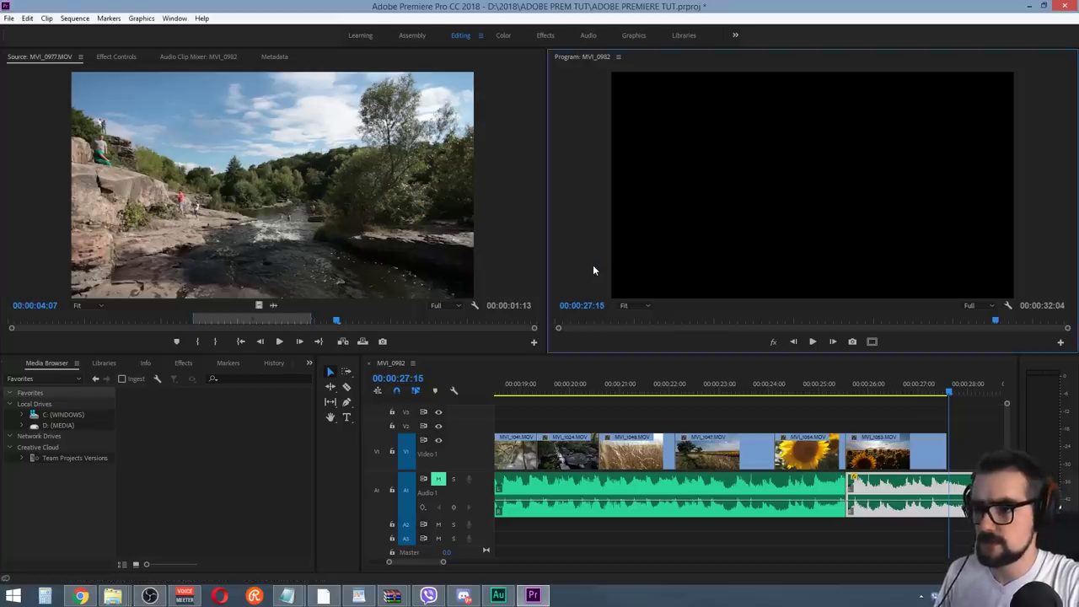
pyautogui.hotkey('ctrl', 's')
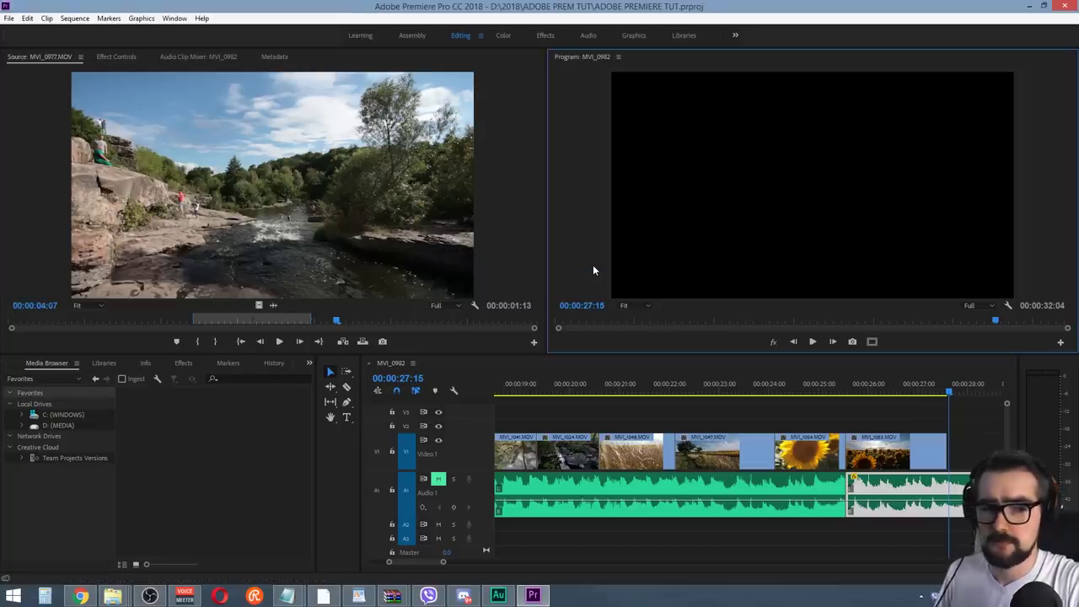
pyautogui.click(9, 18)
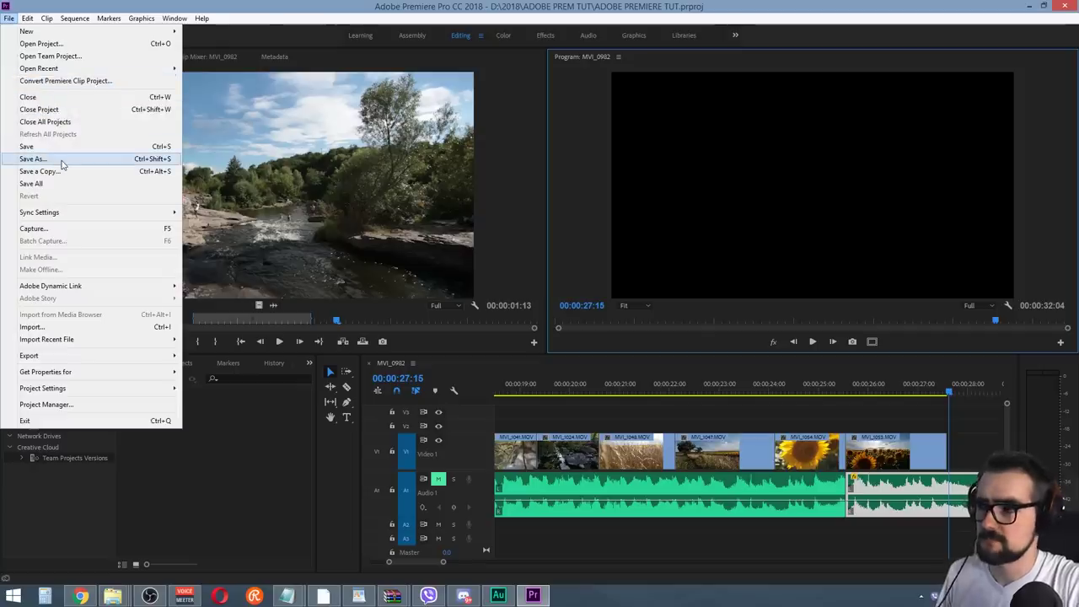
pyautogui.click(603, 10)
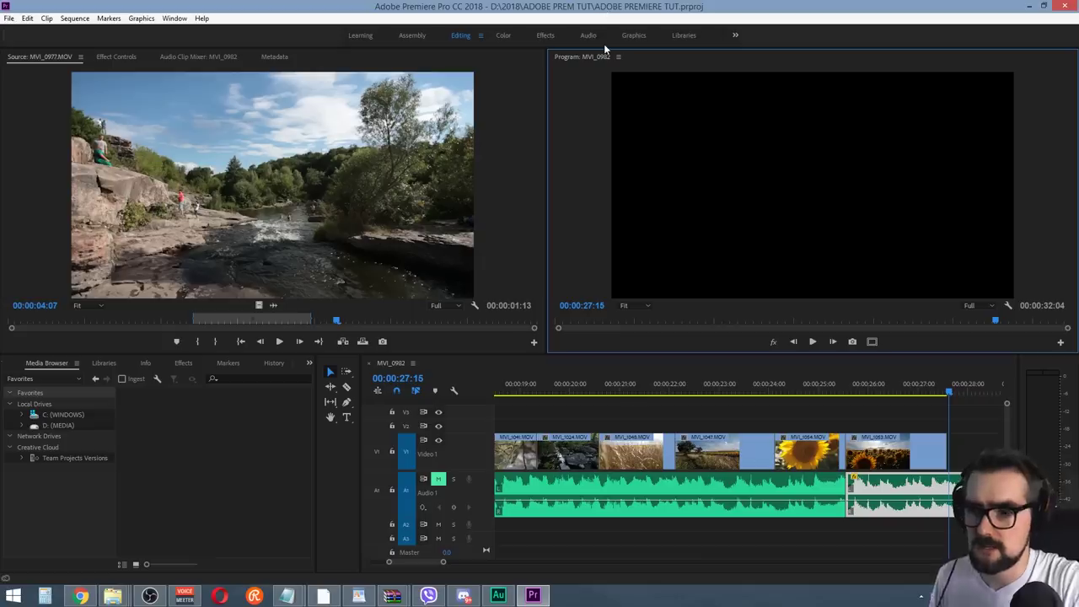